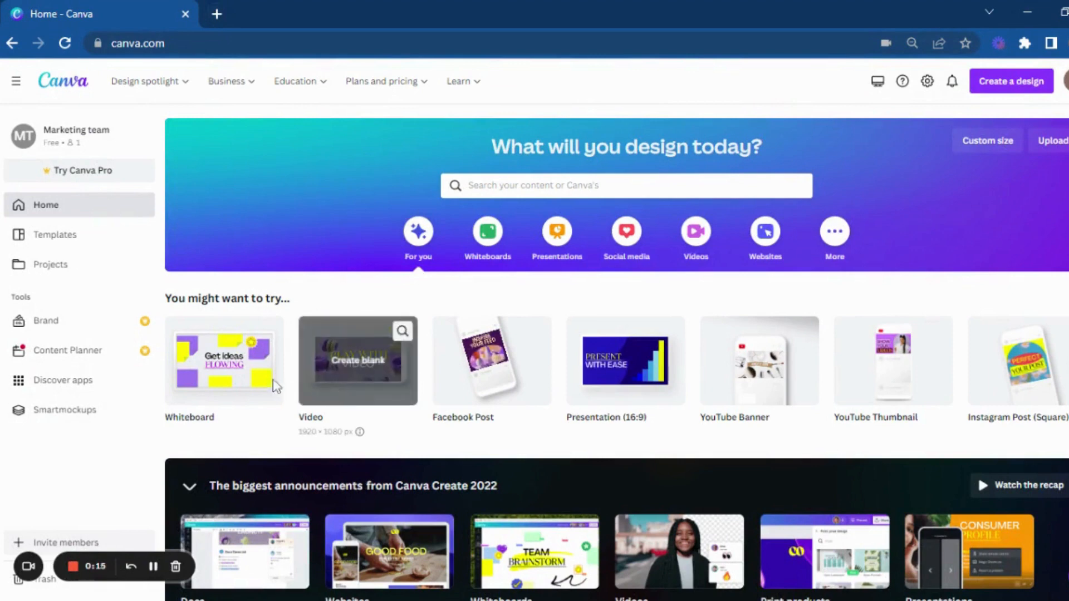
Step: Create a blank Facebook Post design and add a heading text box to the page
left_click(507, 390)
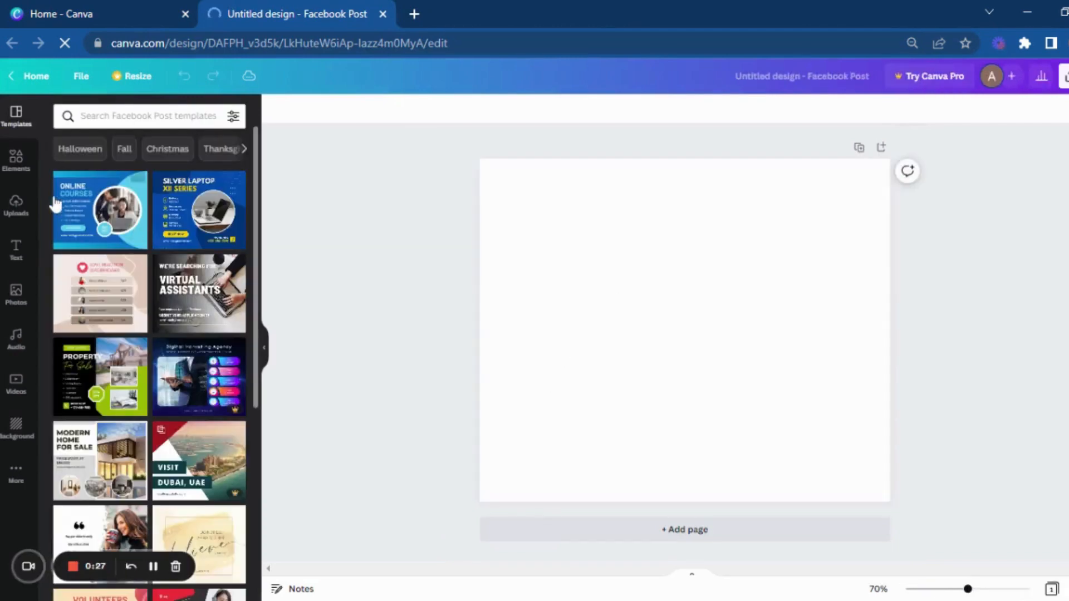
left_click(17, 257)
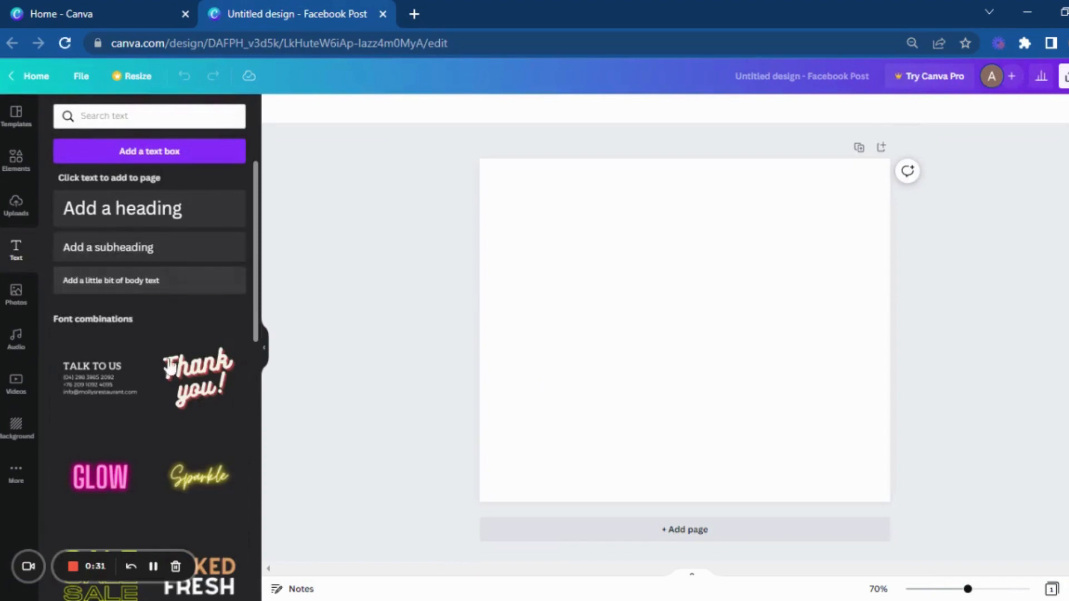
scroll(169, 398, "down", 2)
scroll(170, 402, "up", 1)
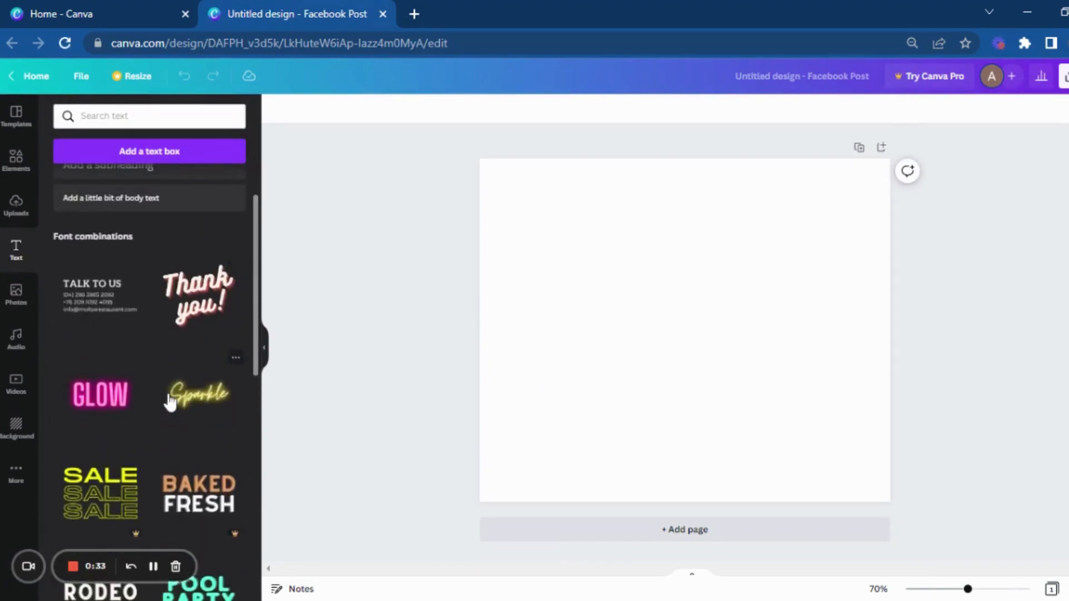
scroll(170, 401, "up", 2)
left_click(157, 219)
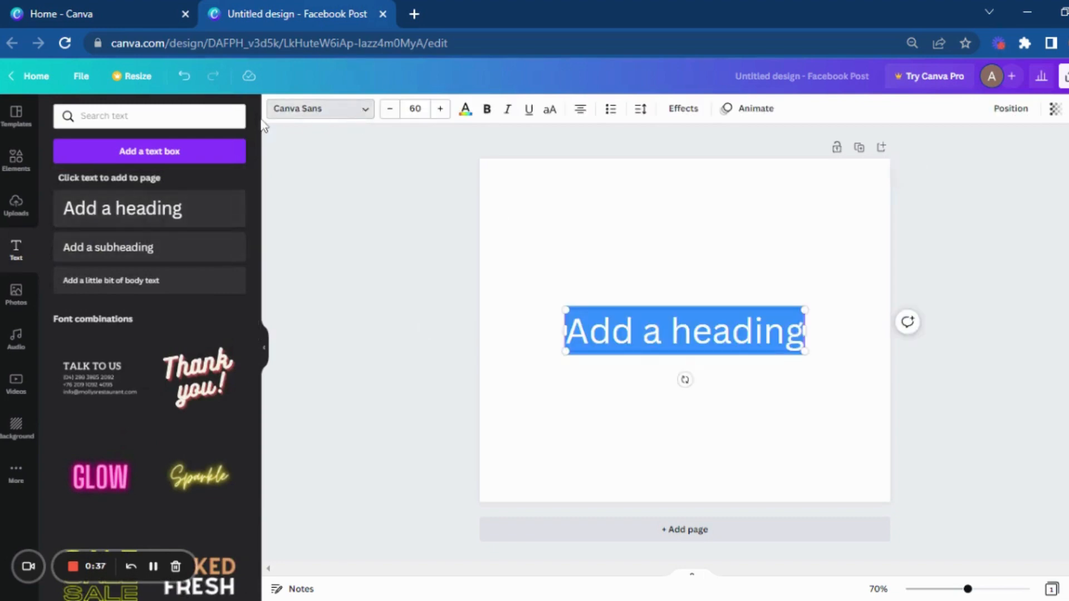
Step: Examine the popular fonts available for the heading
left_click(357, 111)
scroll(170, 372, "down", 3)
scroll(170, 370, "down", 1)
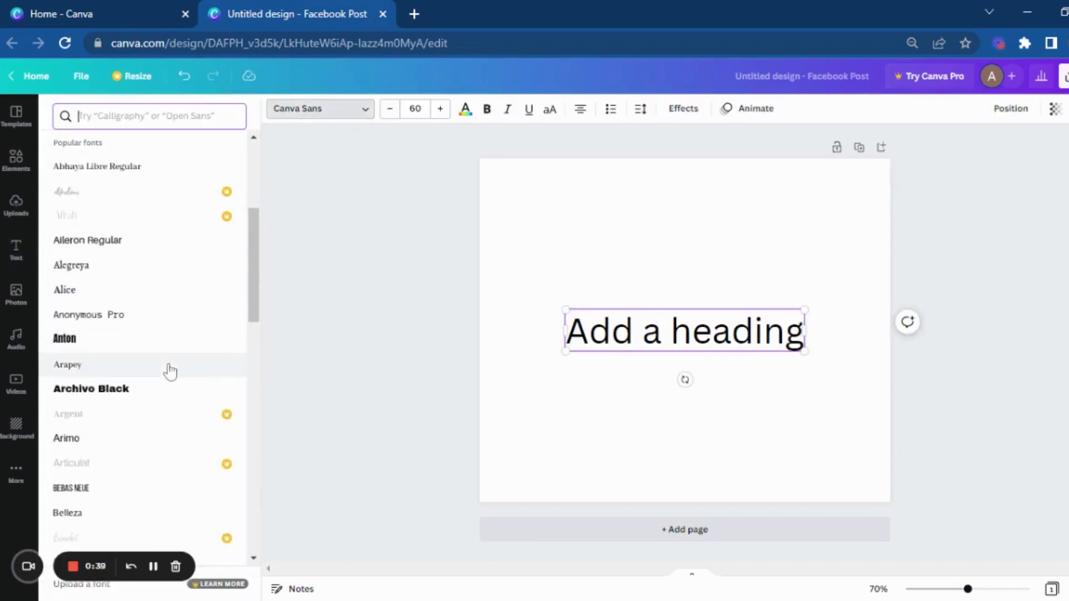
scroll(217, 250, "down", 3)
scroll(208, 284, "down", 10)
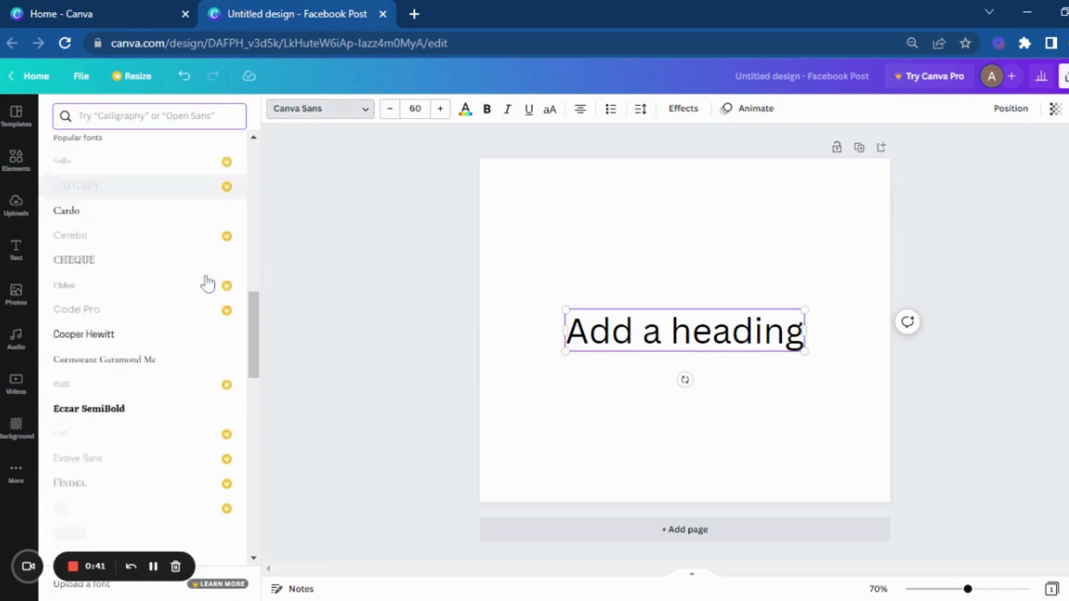
scroll(208, 284, "down", 8)
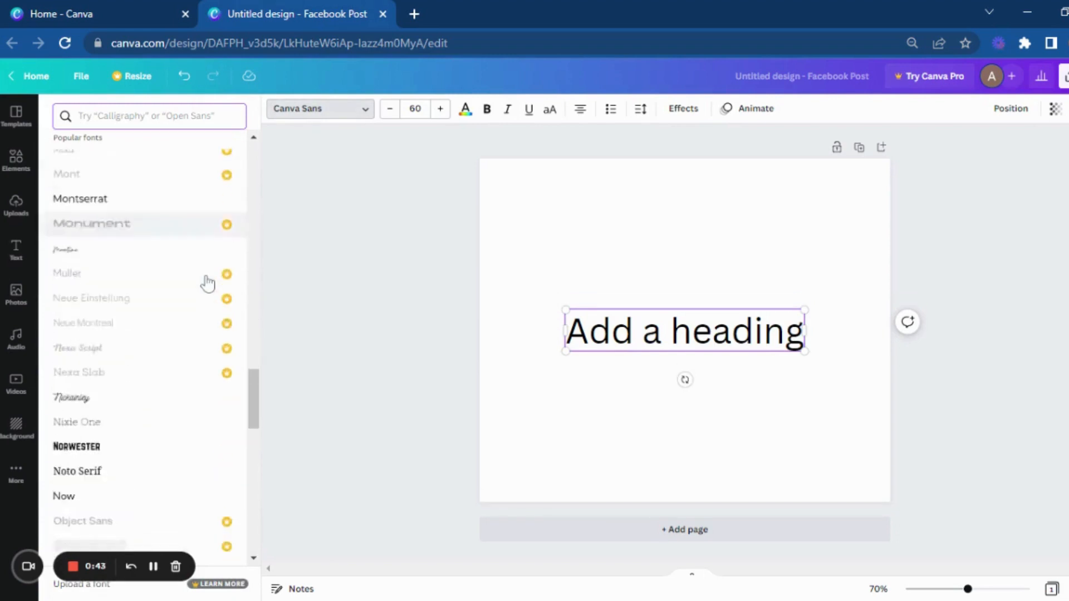
scroll(207, 282, "down", 8)
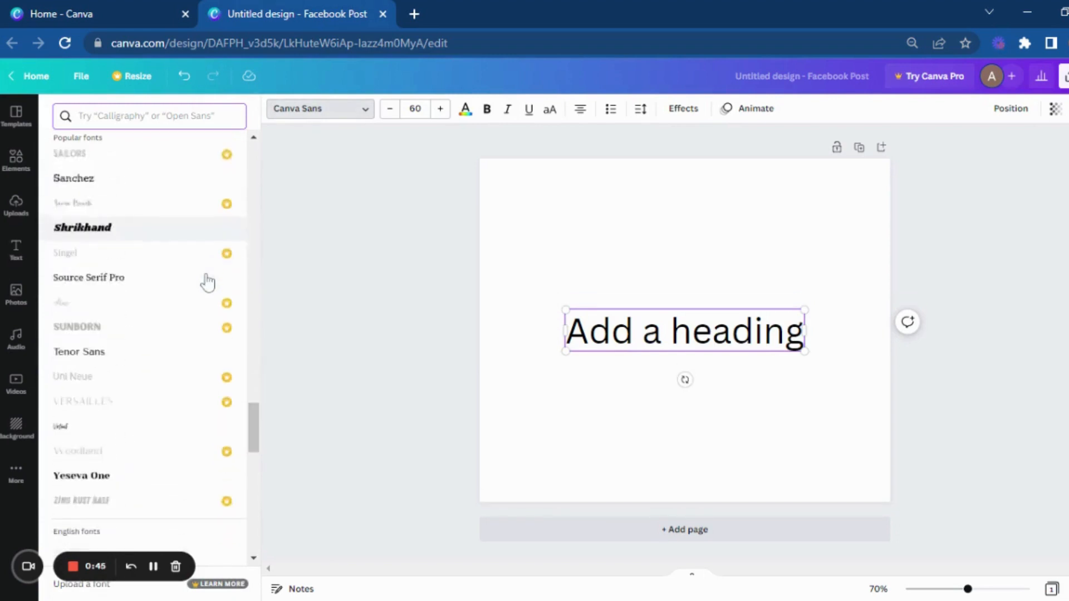
scroll(206, 282, "up", 12)
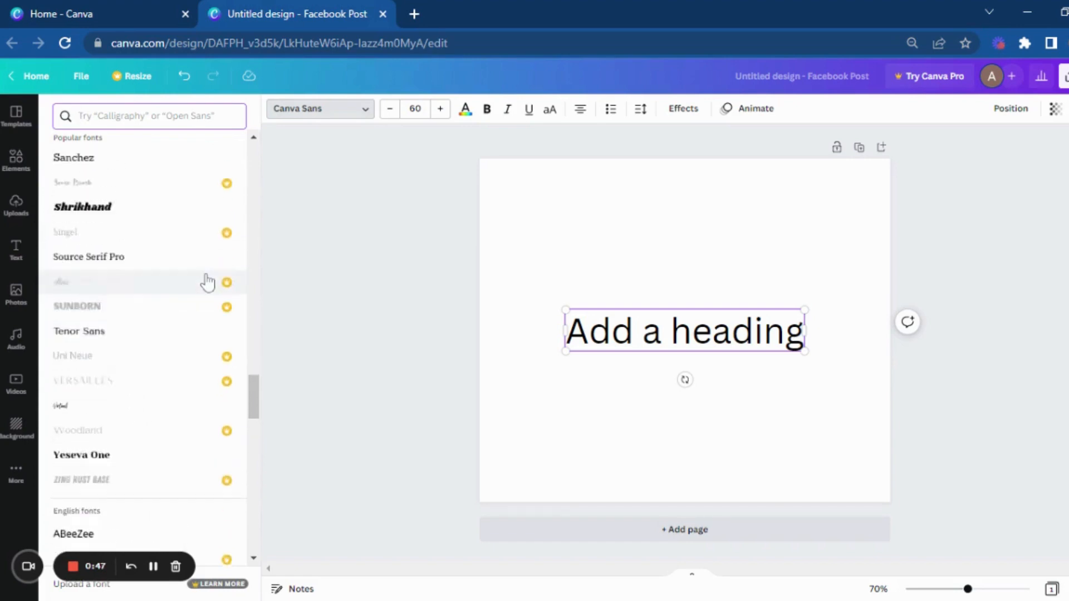
Step: Replace the heading's placeholder text with "Text"
left_click(692, 333)
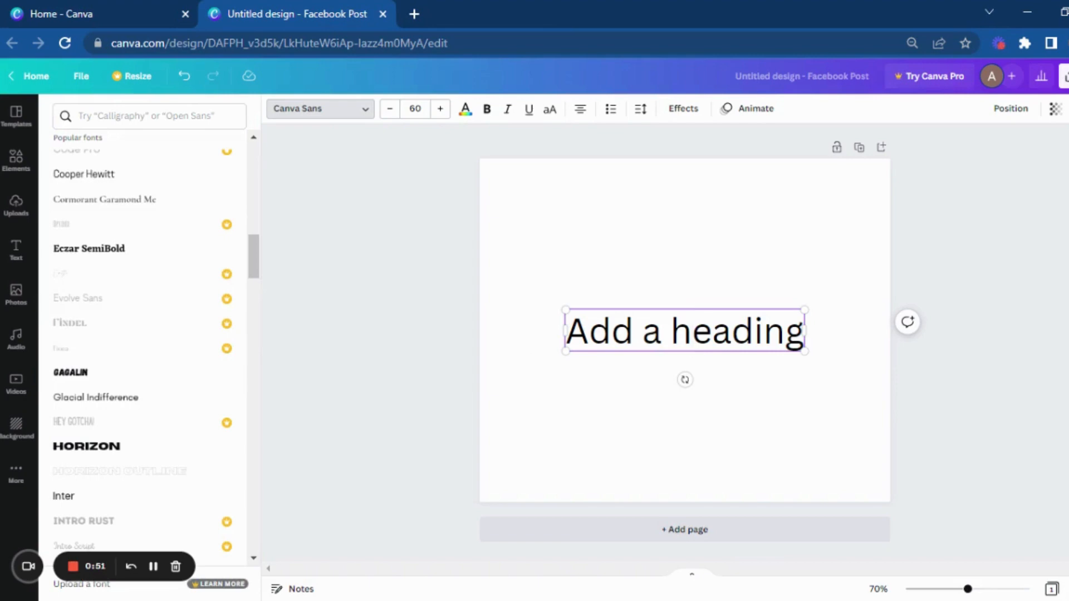
key("ctrl+a")
type("Twxt")
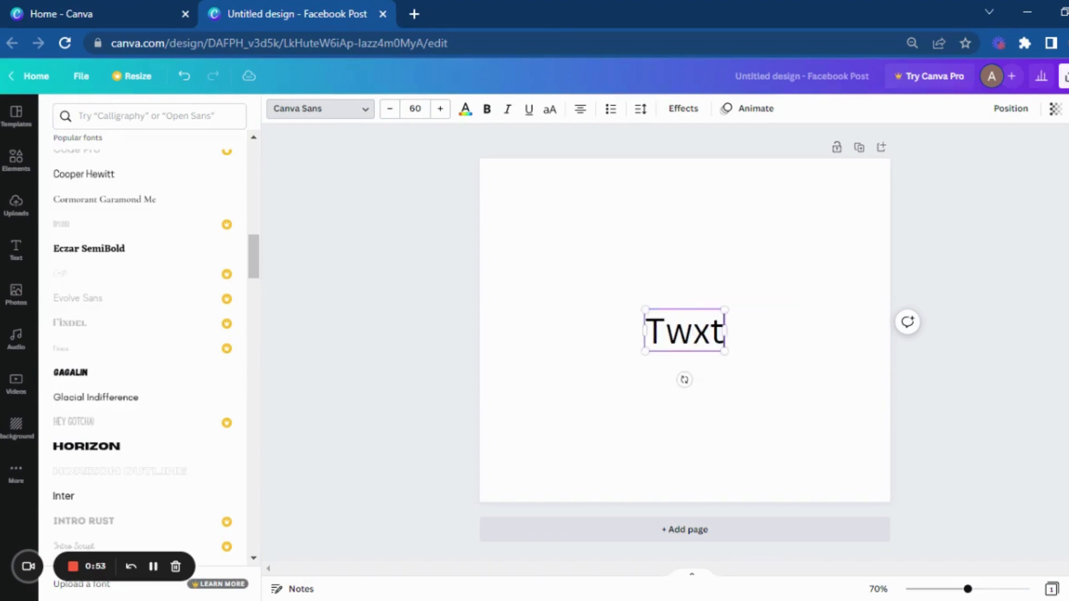
key("BackSpace")
key("BackSpace")
key("BackSpace")
type("ext")
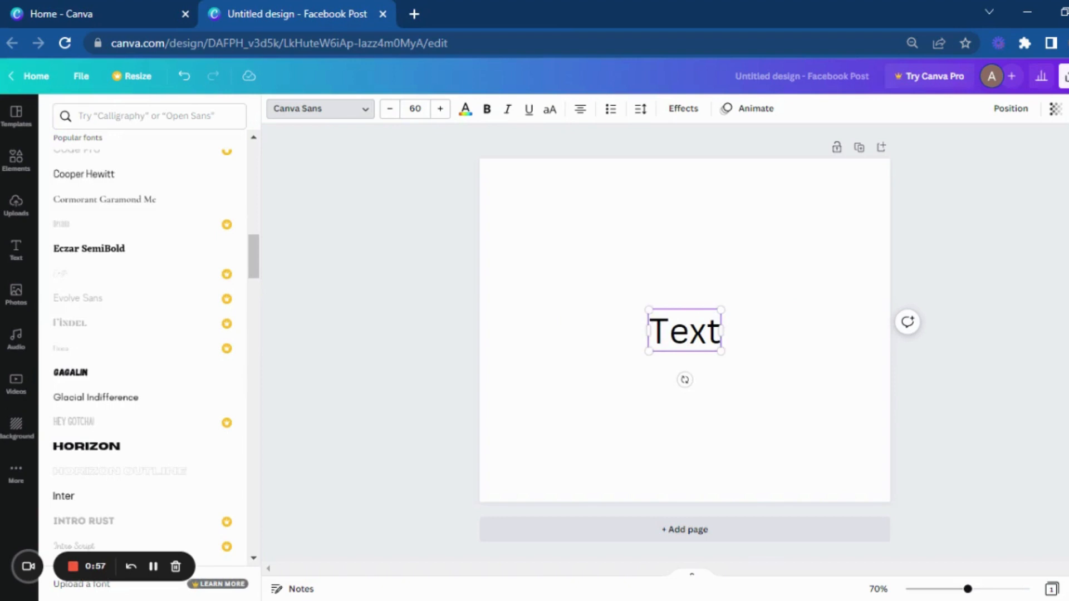
Step: Add a second line reading "Writing" to the heading and move the text box up to the centre of the page
key("Return")
type("wr")
key("BackSpace")
key("BackSpace")
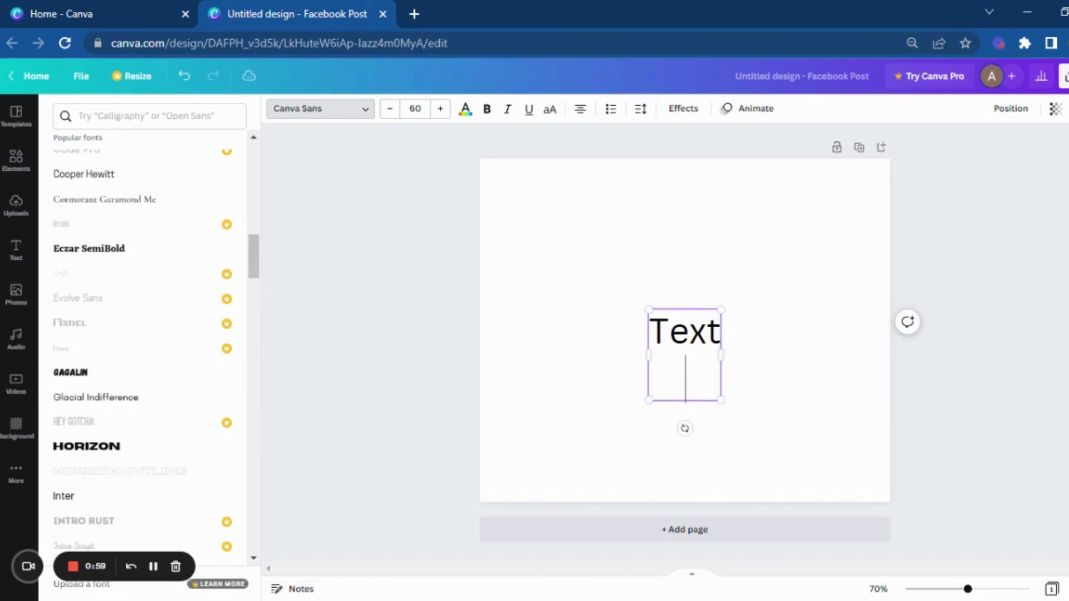
type("Writig")
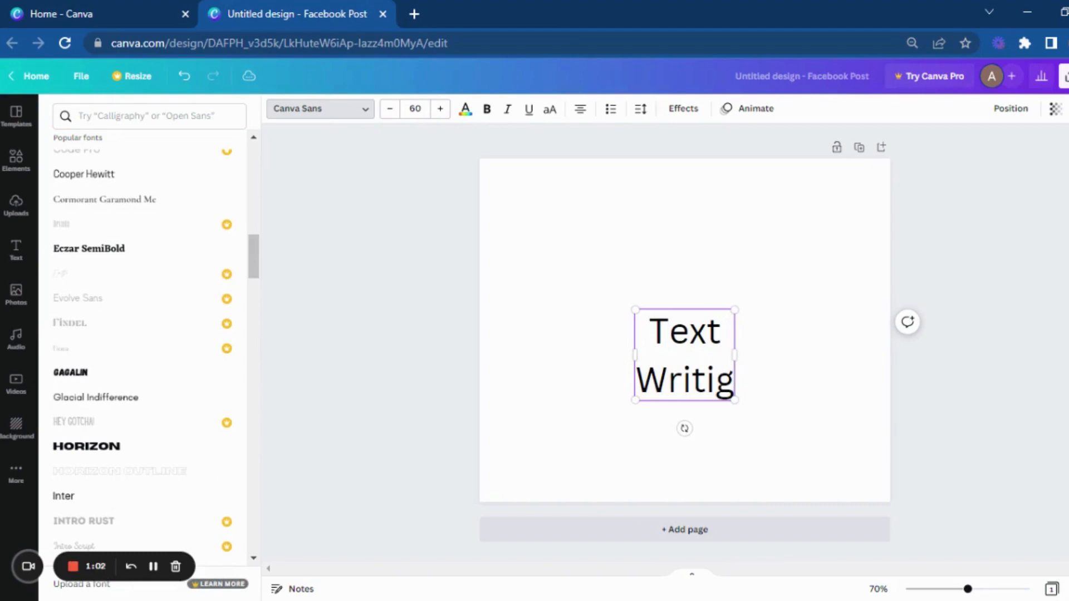
key("BackSpace")
type("ng")
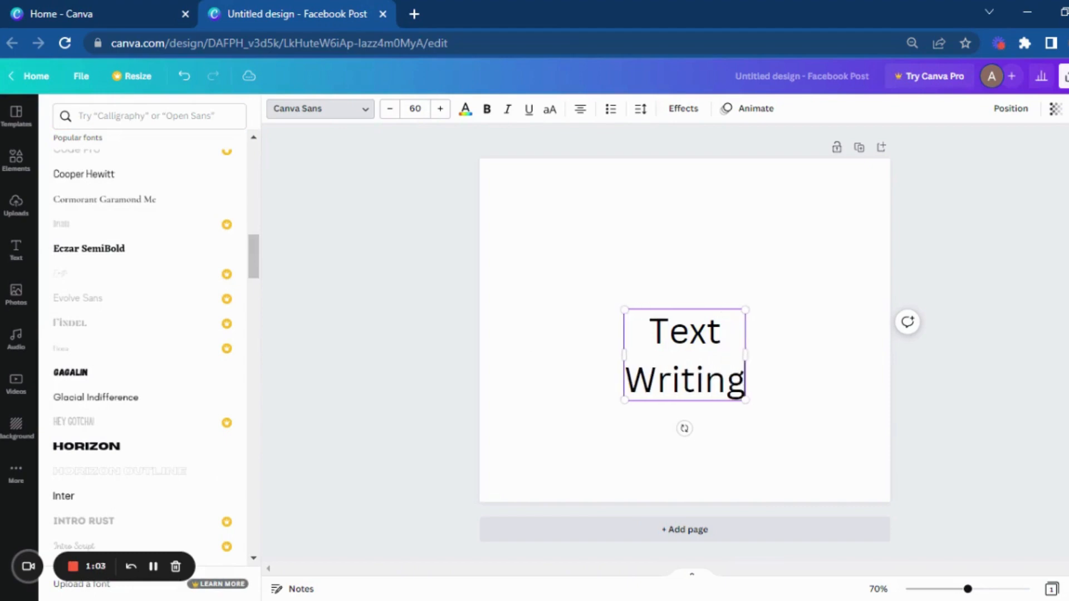
key("Escape")
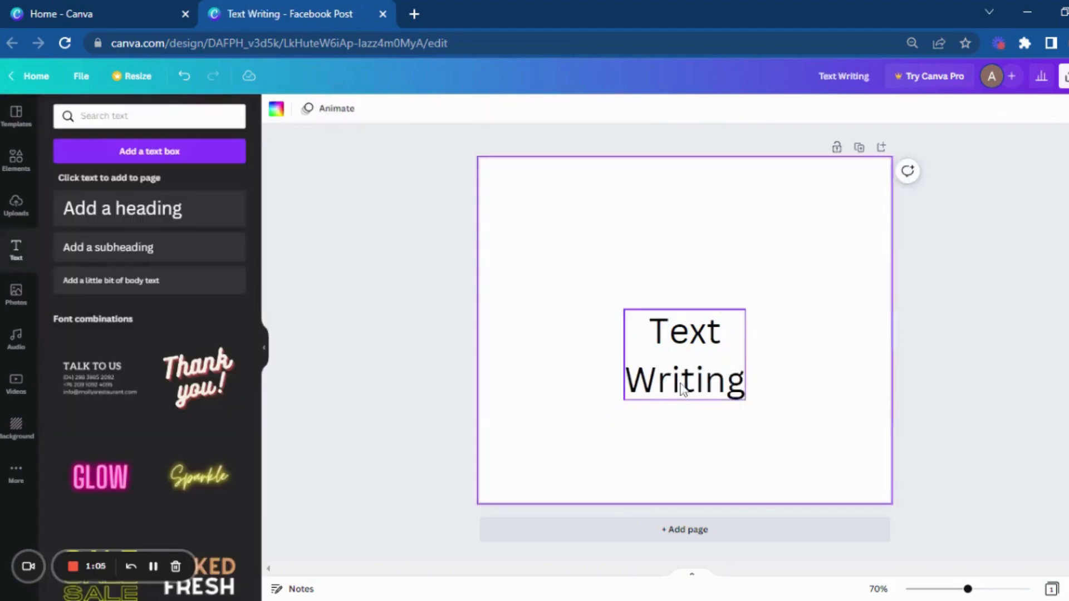
left_click_drag(669, 375, 668, 352)
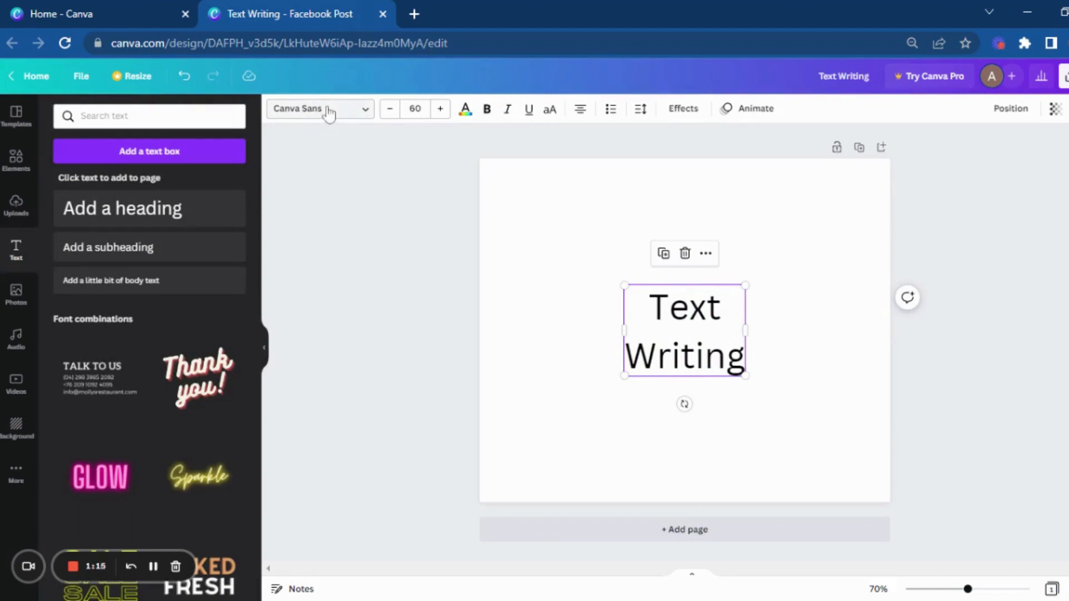
Step: Try the Gagalin font on the "Text Writing" heading
left_click(355, 115)
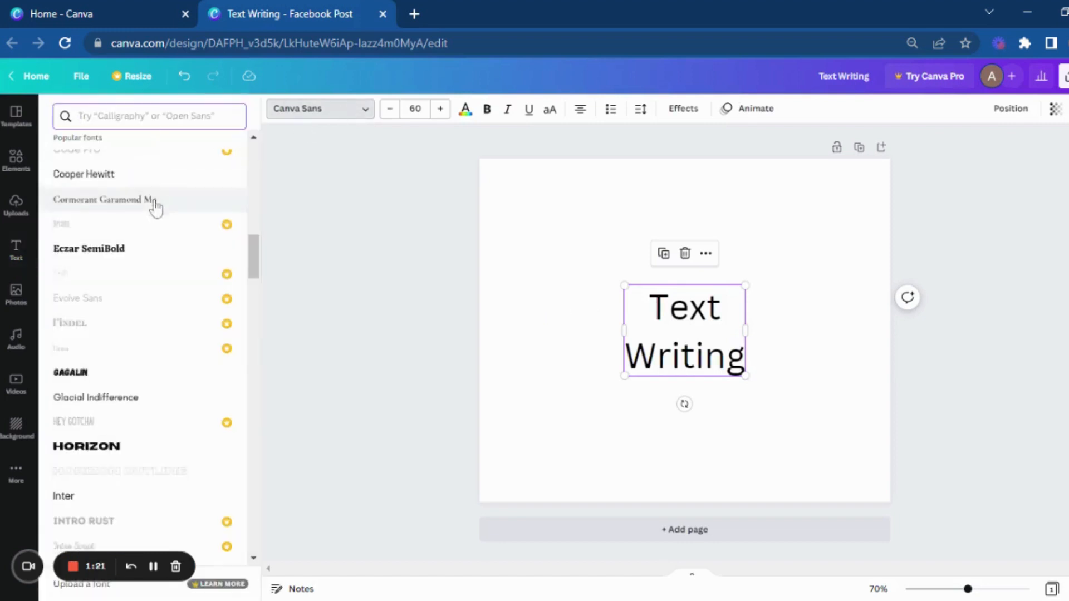
left_click(137, 382)
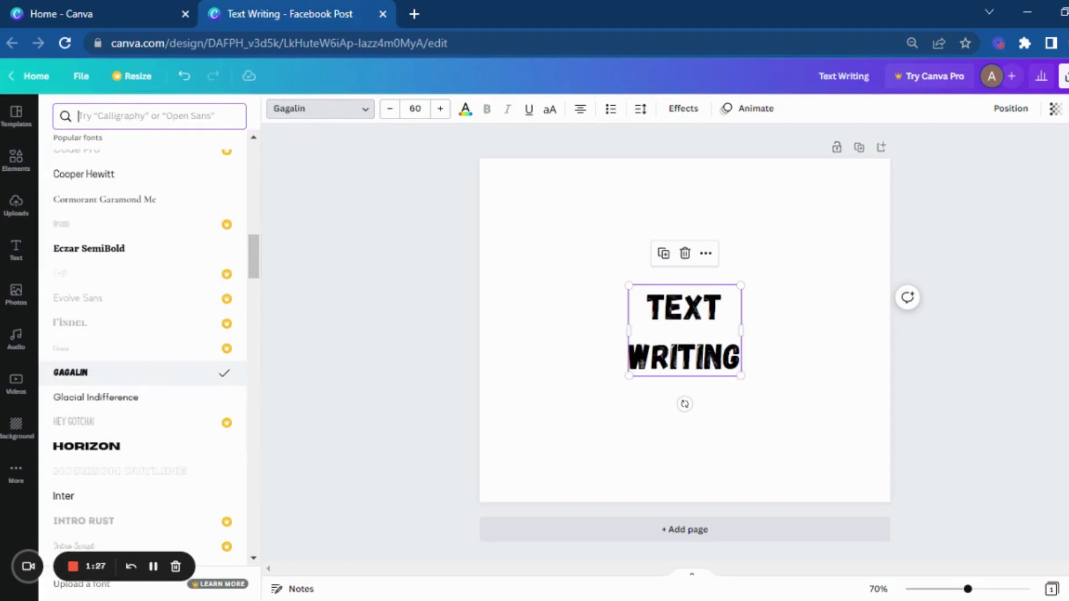
left_click(579, 434)
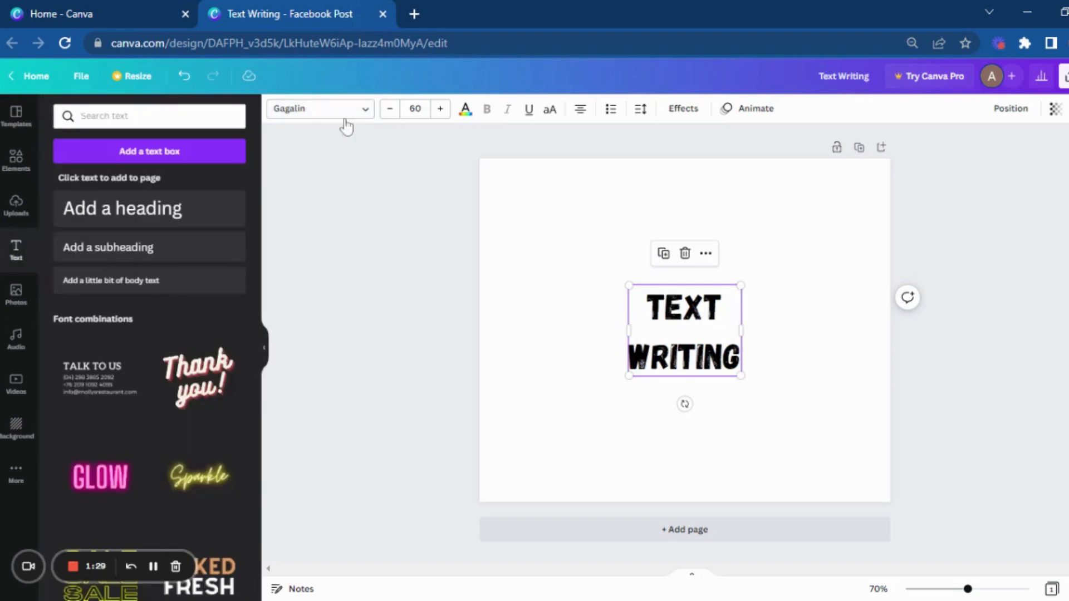
Step: Compare the heading in the Eczar SemiBold, Horizon and Gagalin fonts
left_click(346, 111)
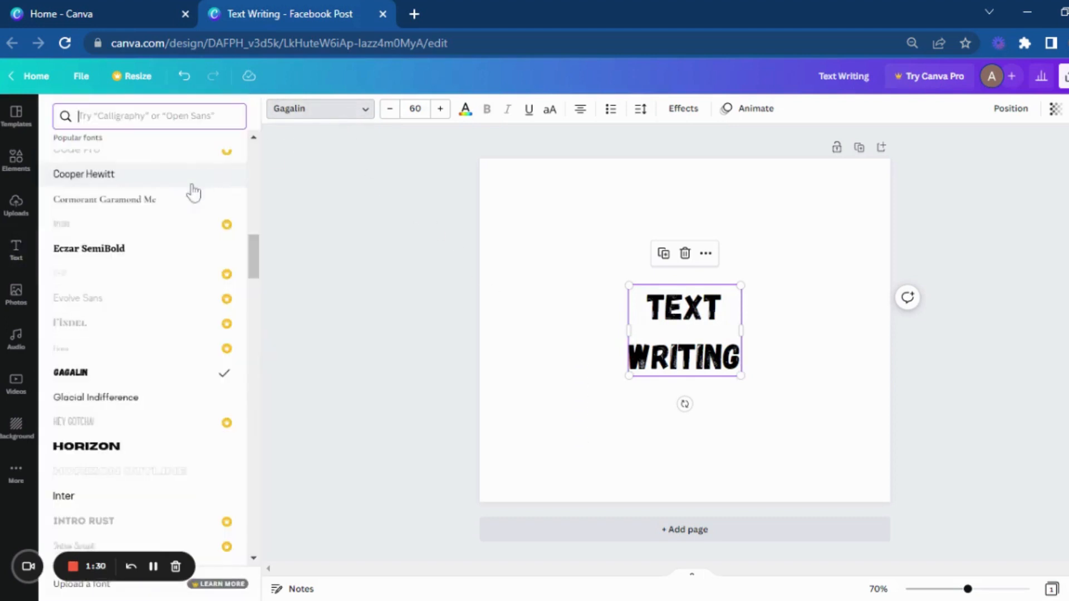
left_click(152, 257)
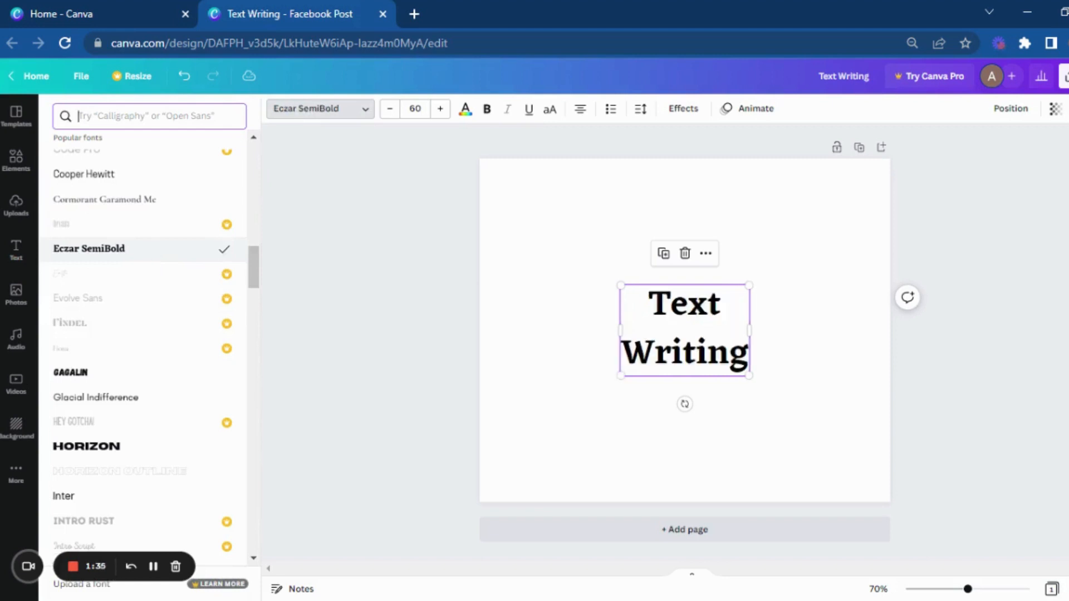
left_click(144, 458)
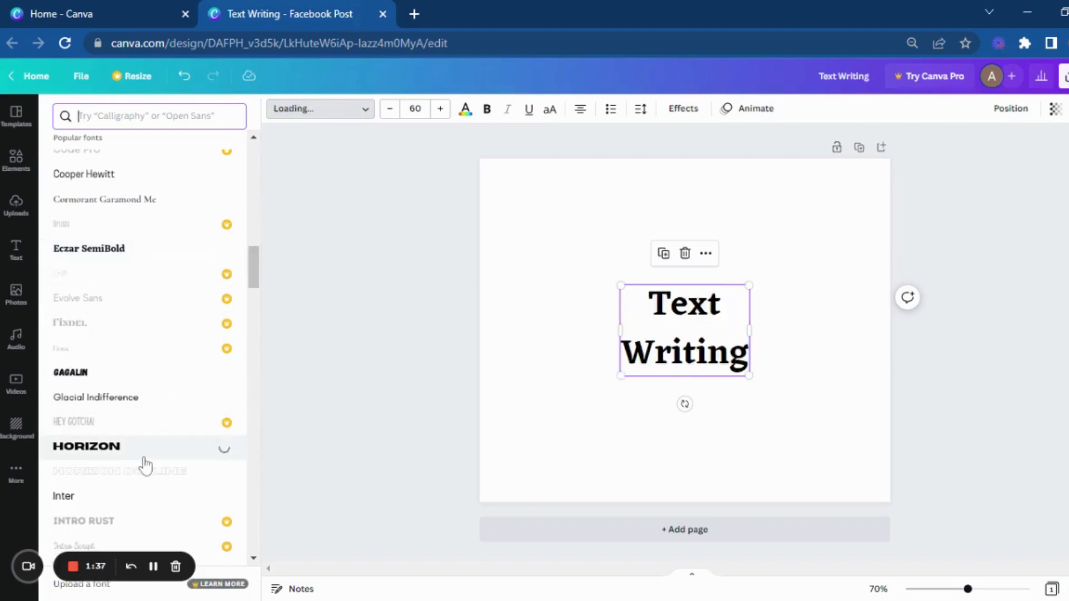
left_click(147, 373)
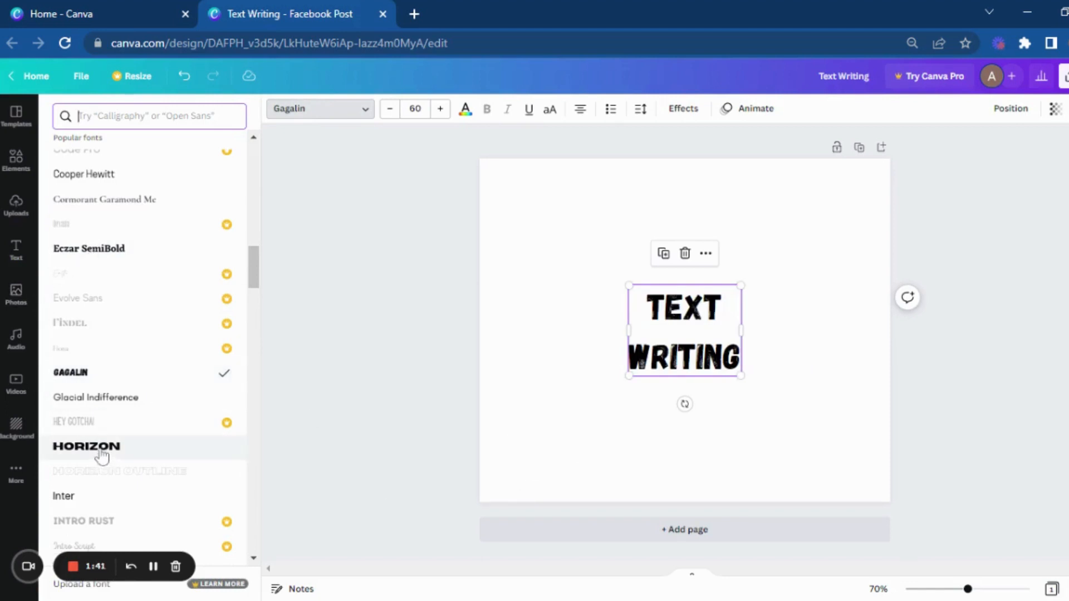
Step: Try the Cooper Hewitt and Bukhari Script fonts on the heading
scroll(102, 453, "up", 2)
scroll(102, 455, "up", 2)
left_click(143, 341)
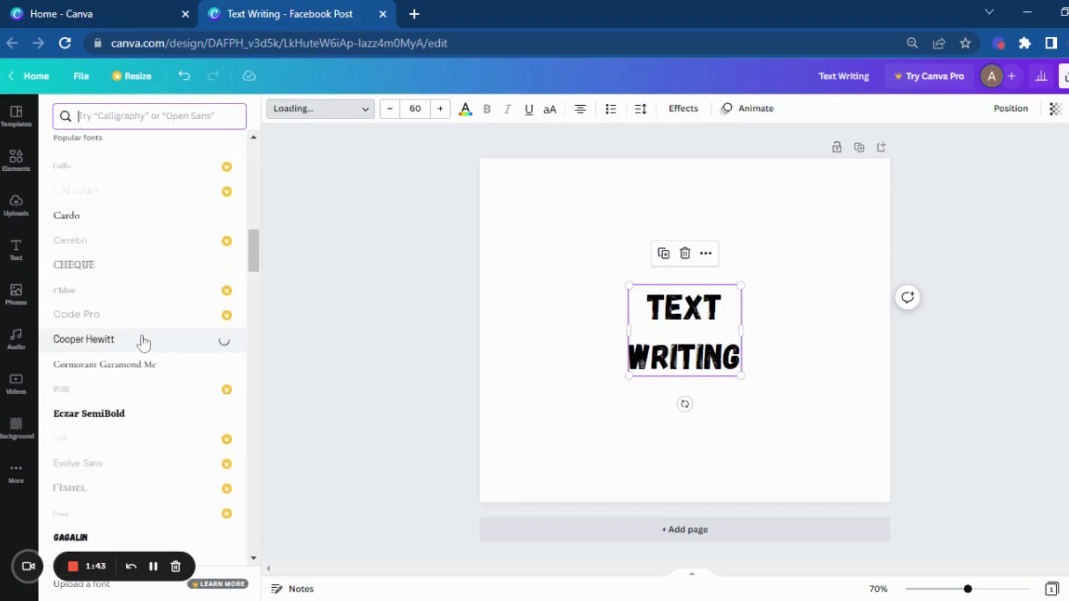
scroll(142, 342, "up", 6)
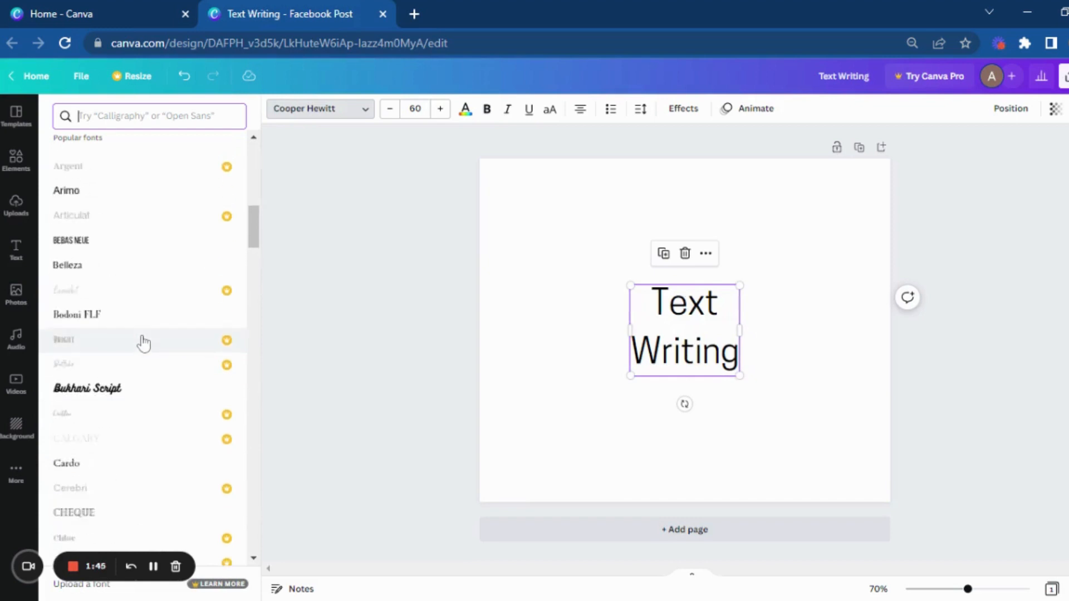
left_click(134, 397)
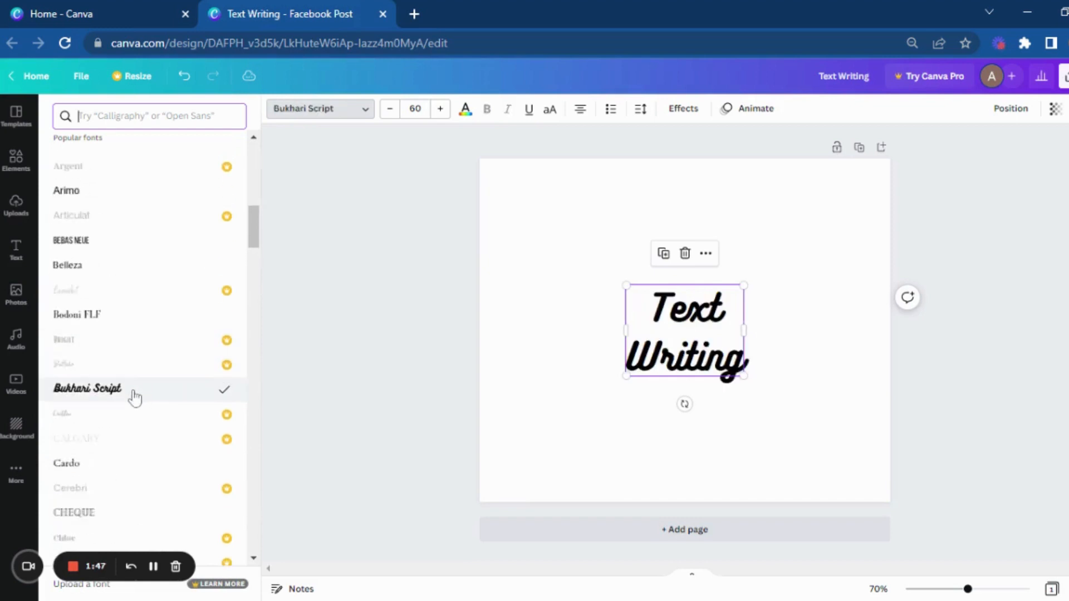
Step: Try the recommended font Nunito on the heading and settle on Shrikhand as its font
scroll(134, 397, "up", 15)
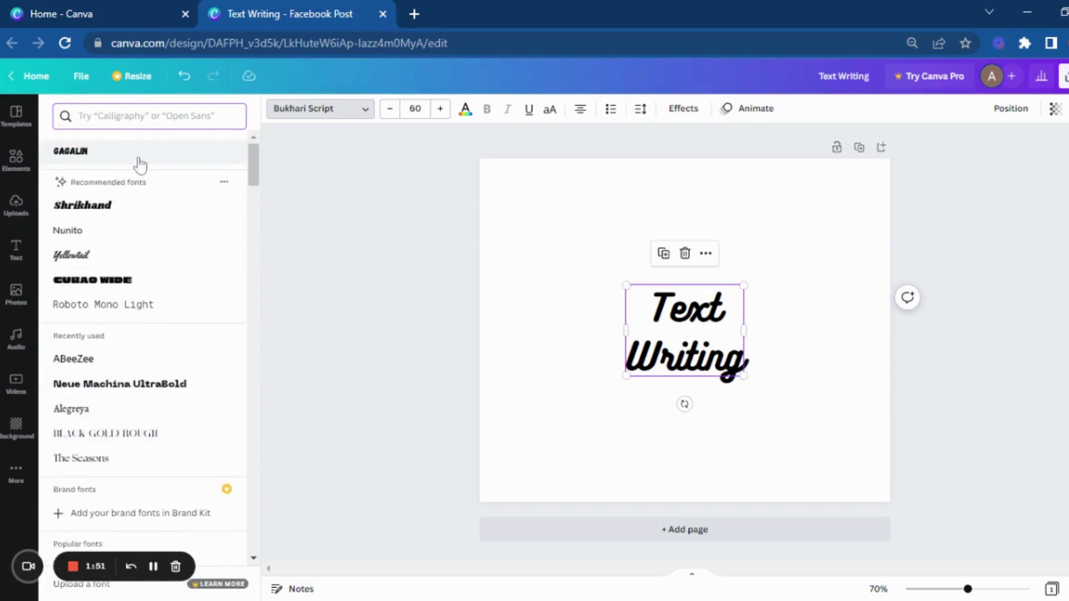
left_click(125, 231)
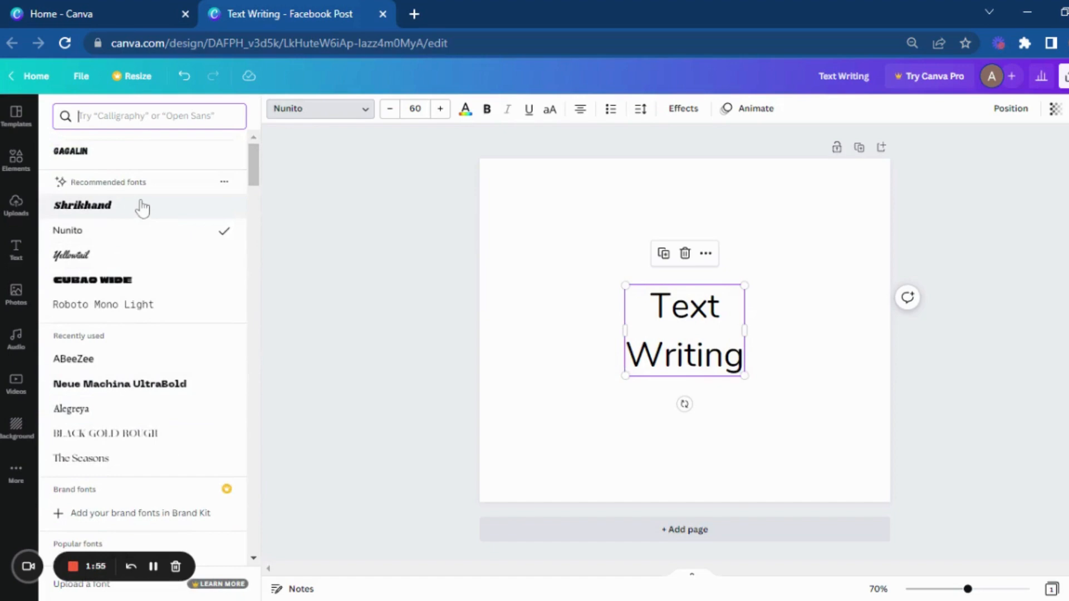
left_click(142, 209)
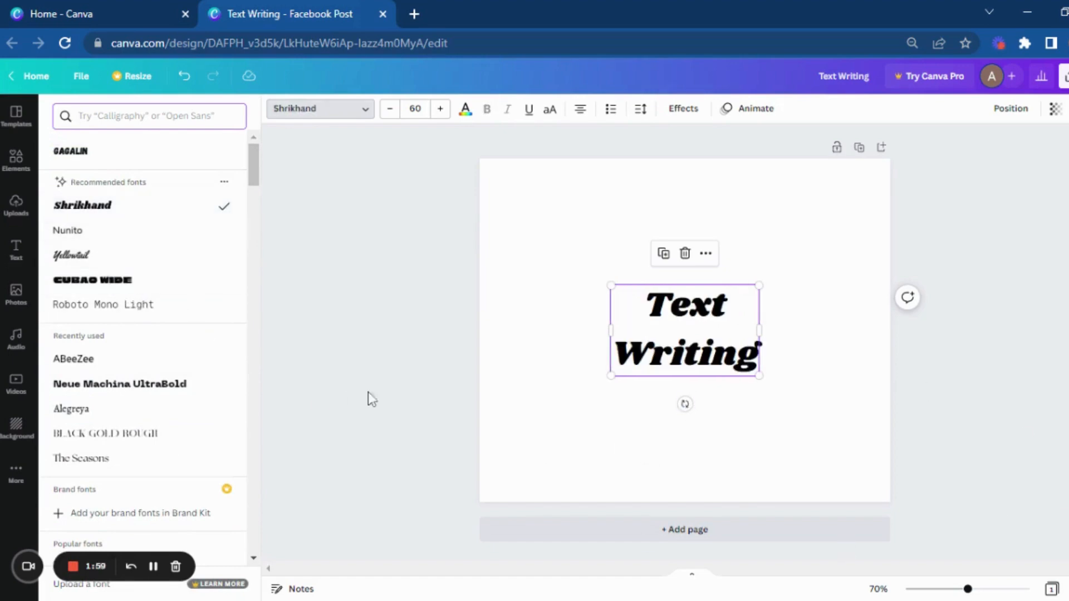
left_click(564, 447)
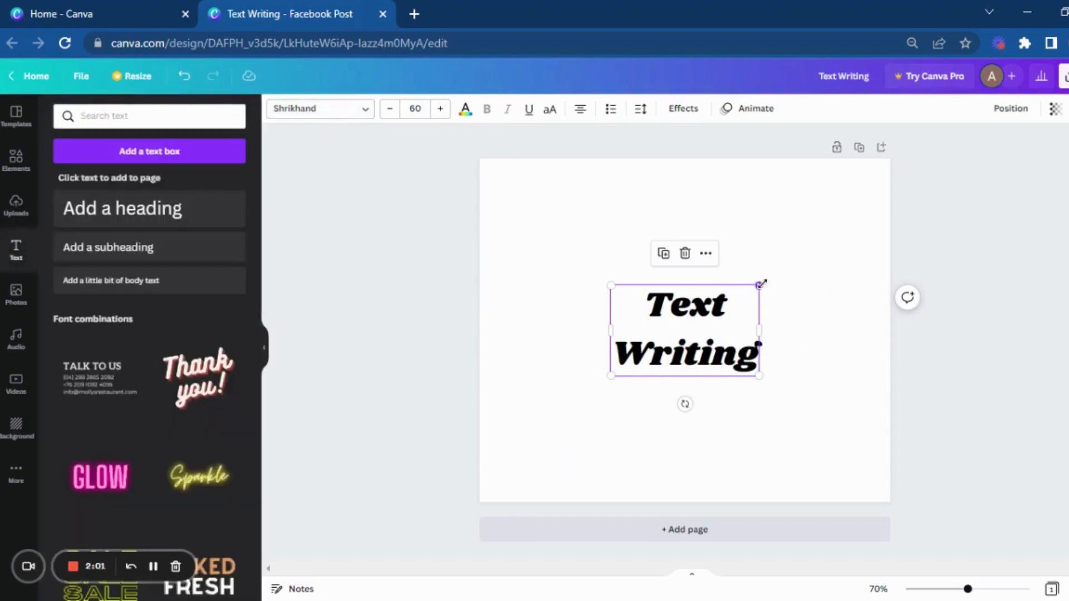
Step: Enlarge the heading proportionally to a font size of about 122, with its box about 691 wide and 424 high
left_click_drag(759, 285, 808, 255)
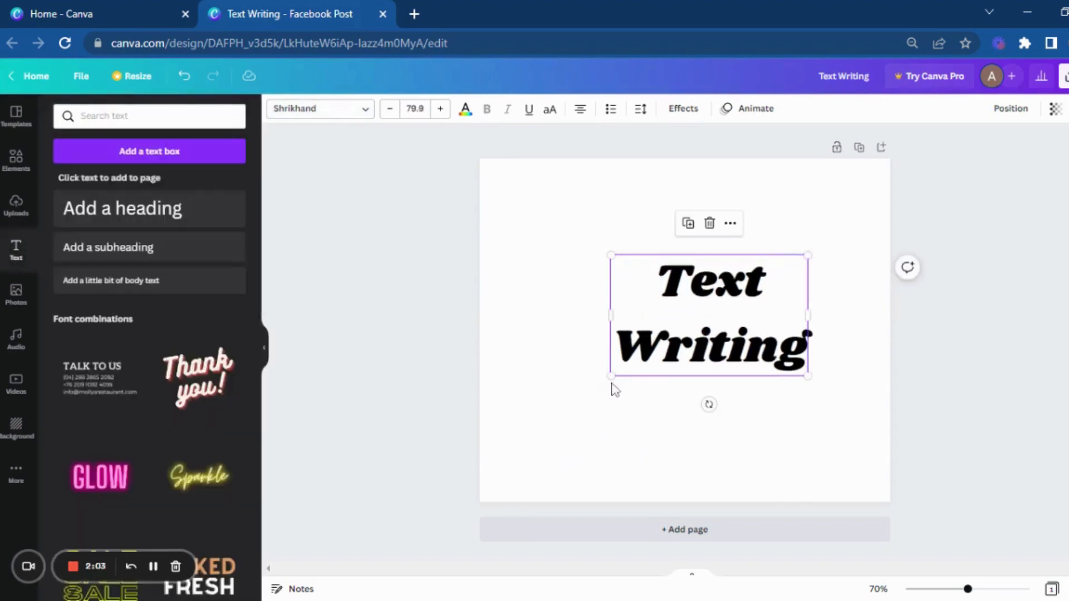
left_click_drag(609, 379, 552, 416)
left_click(807, 468)
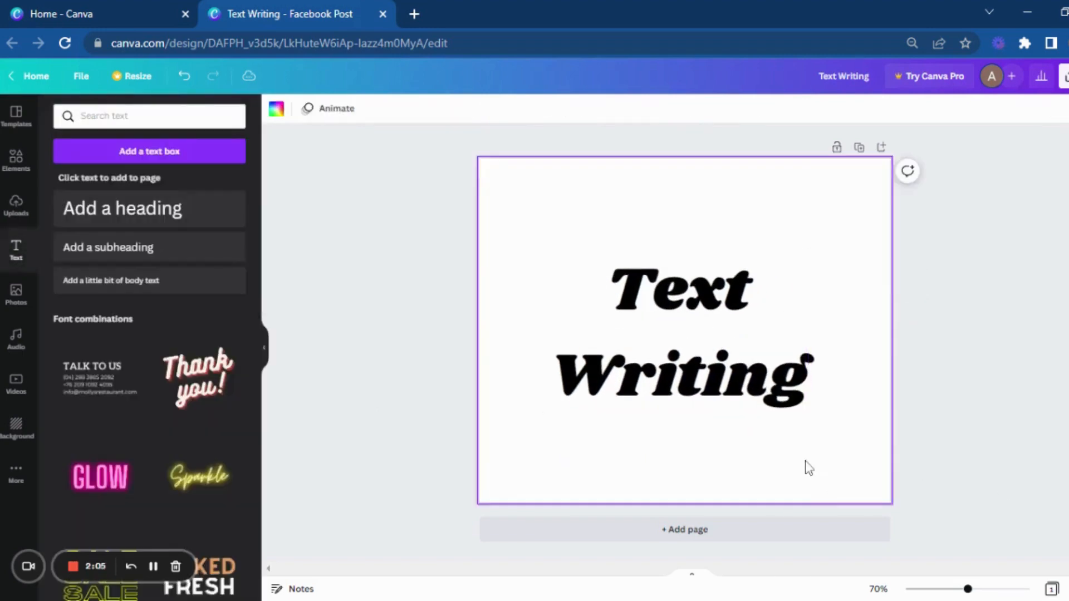
left_click(713, 386)
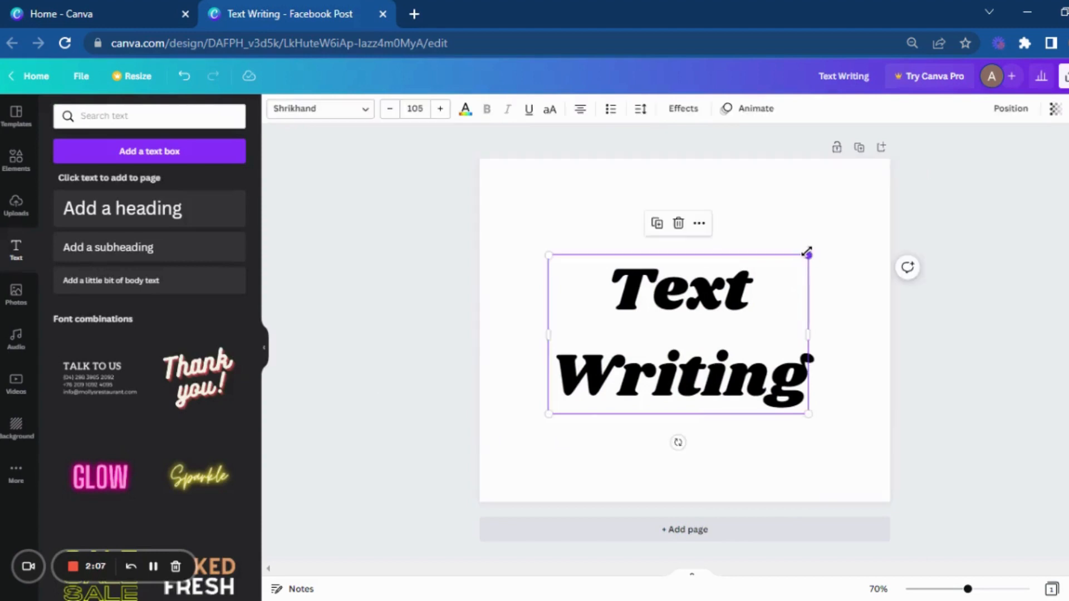
left_click_drag(808, 255, 850, 229)
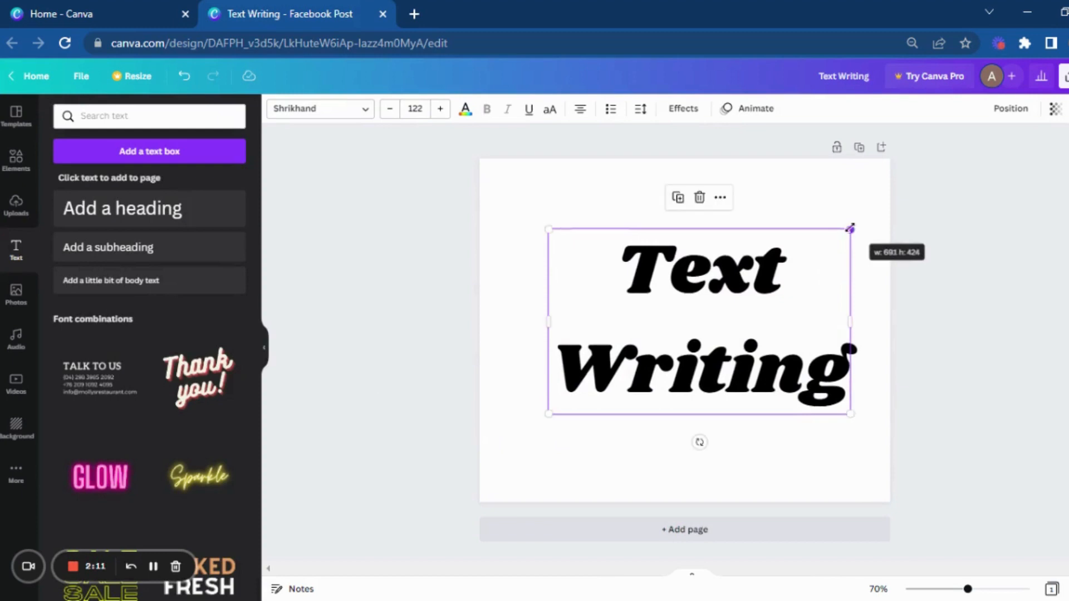
Step: Set the heading's font size to 42, and scale it up proportionally to a size of about 93.5
left_click(415, 109)
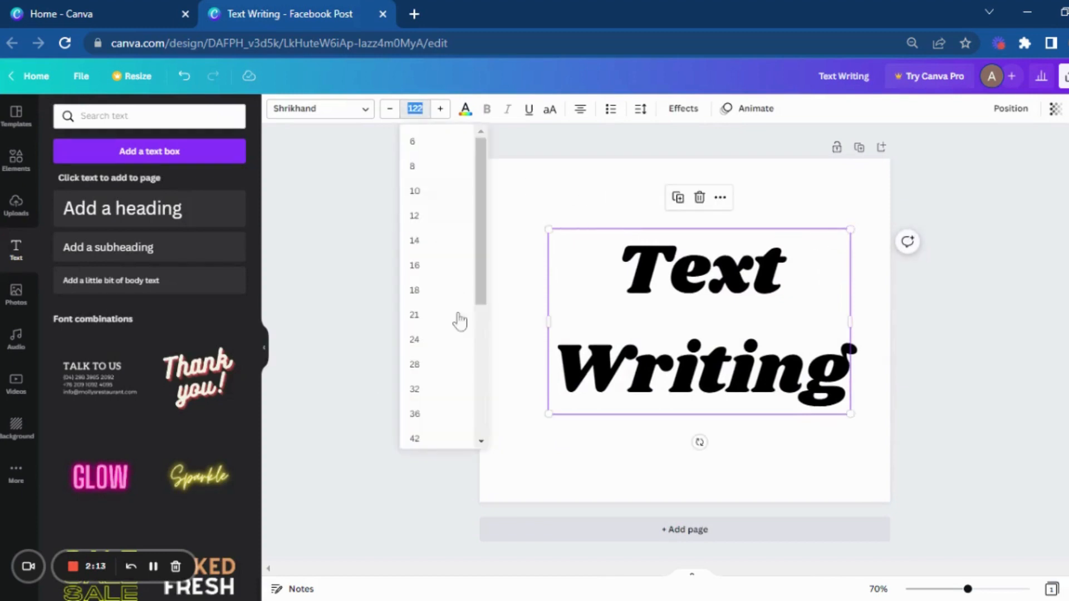
left_click(441, 438)
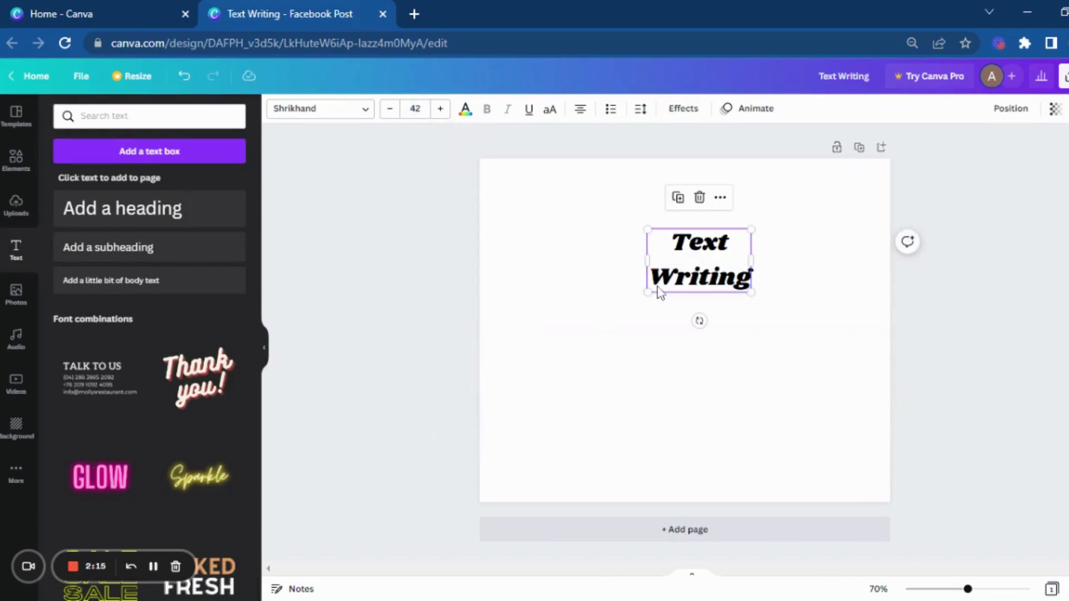
left_click_drag(646, 293, 550, 420)
left_click(716, 439)
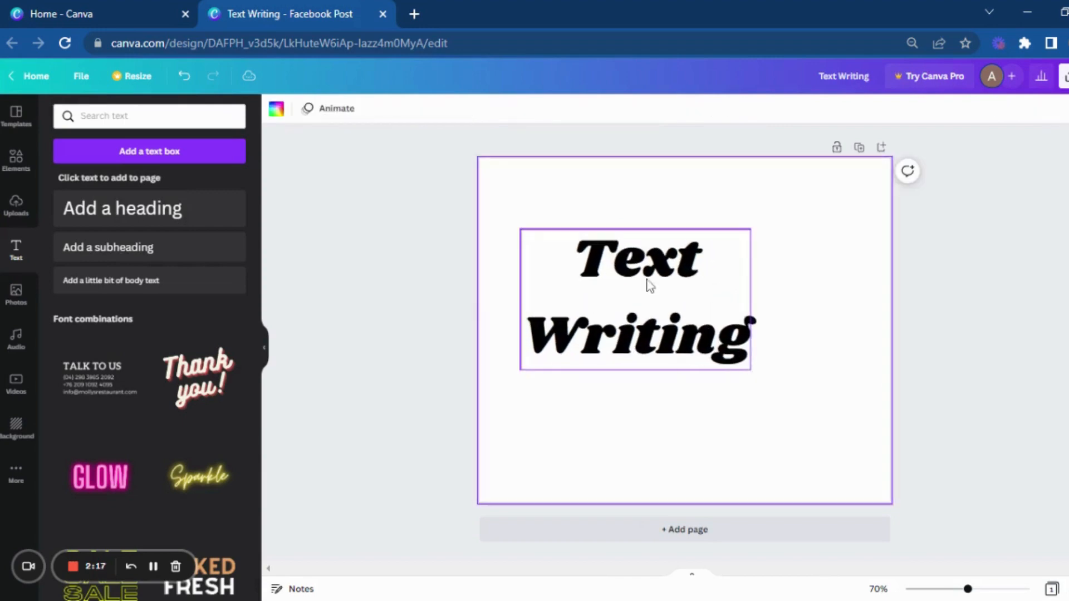
Step: Center the "Text Writing" heading on the page
left_click_drag(646, 279, 694, 314)
left_click_drag(662, 365, 662, 359)
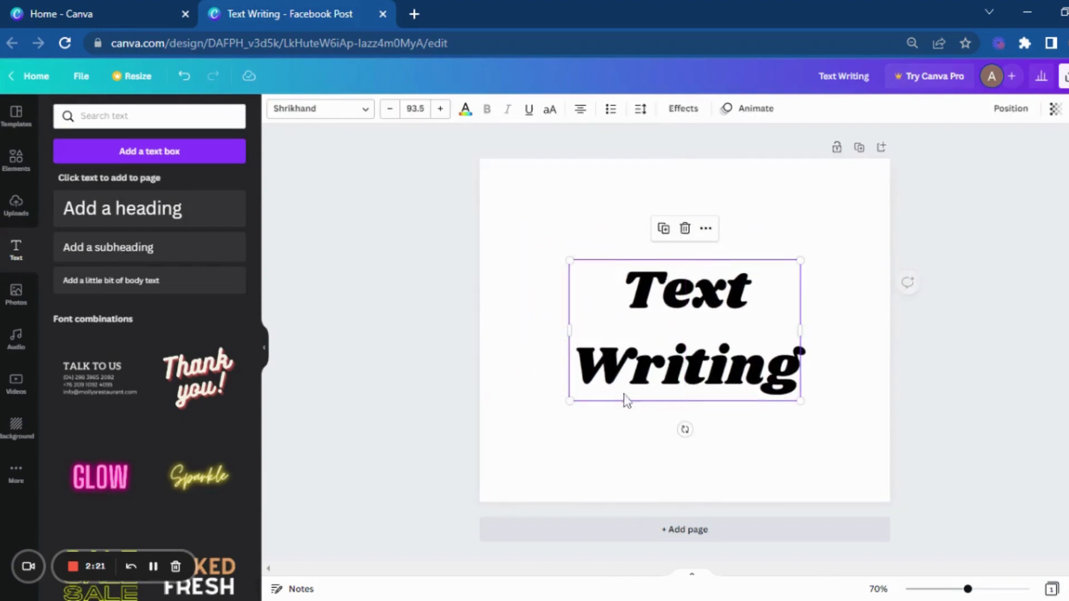
left_click(558, 434)
Step: Apply the Shadow effect to the heading with direction 42, trying an offset of 100 before returning it to 50
left_click(749, 340)
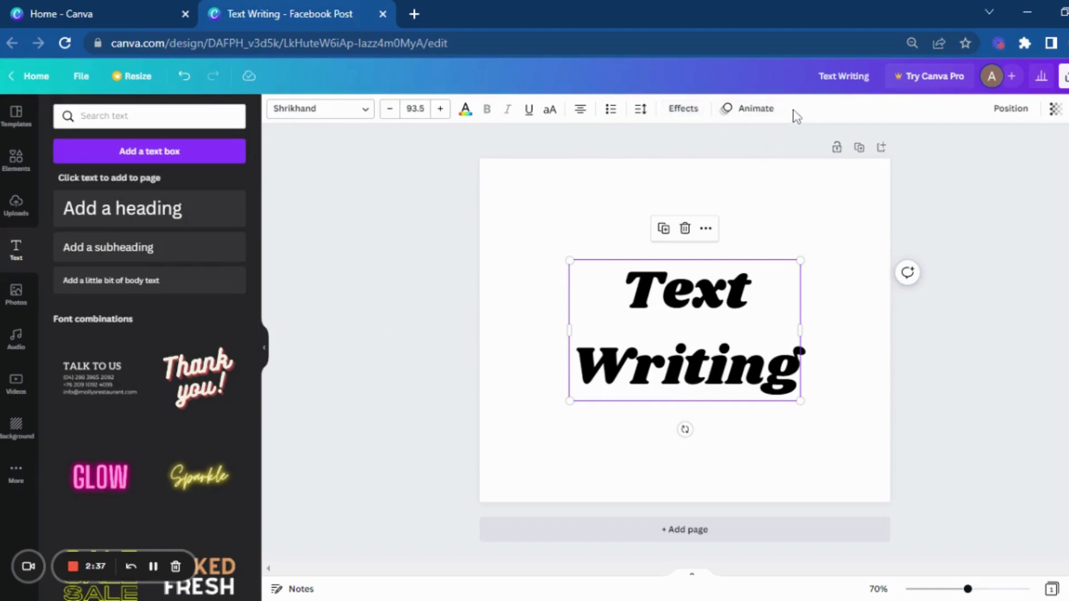
left_click(692, 110)
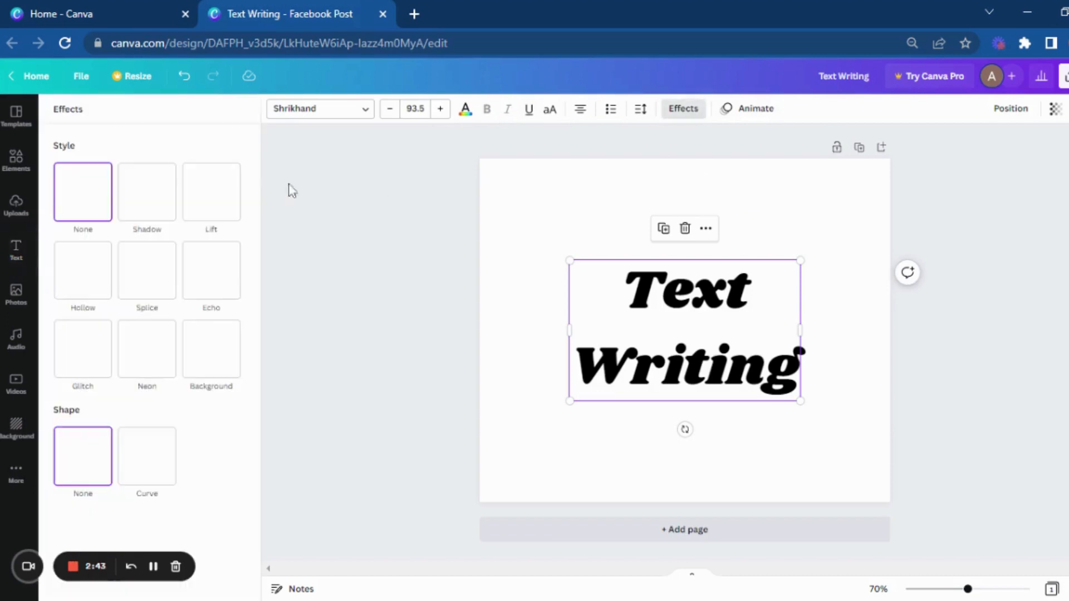
left_click(147, 203)
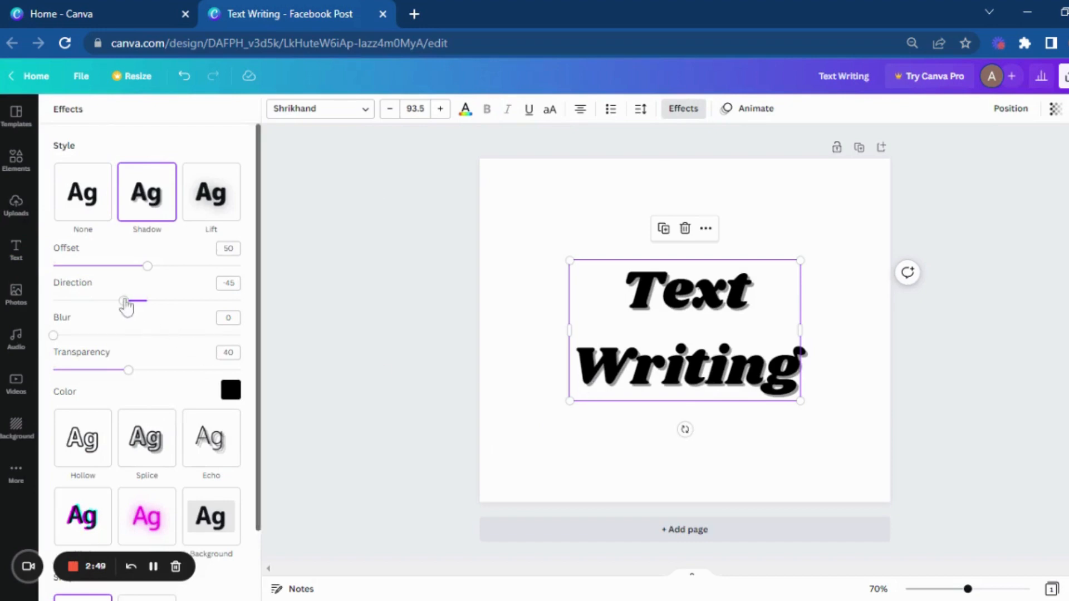
left_click_drag(124, 301, 171, 311)
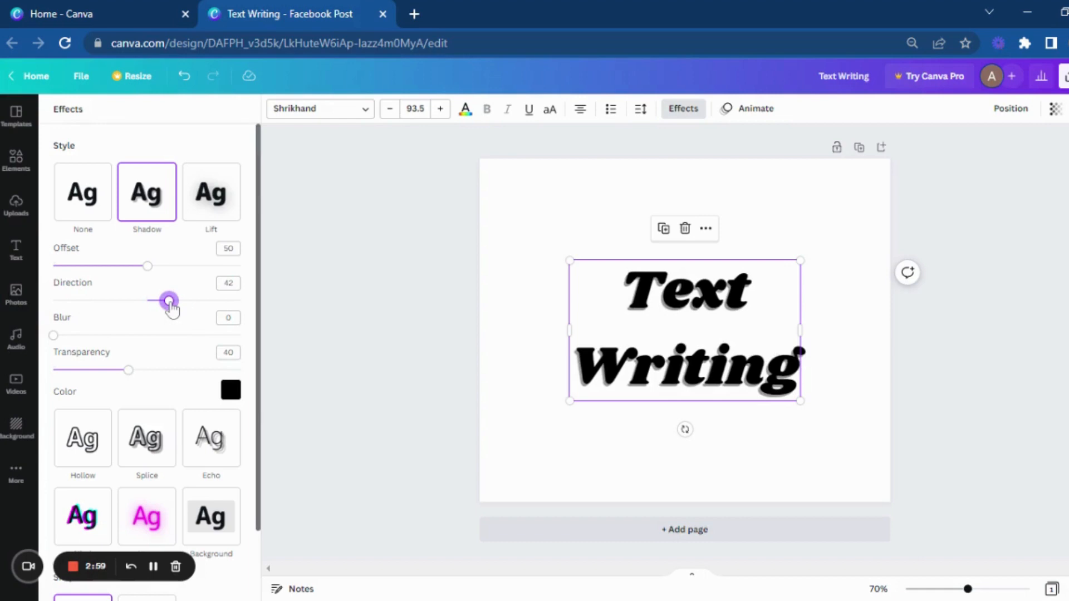
left_click_drag(148, 266, 251, 267)
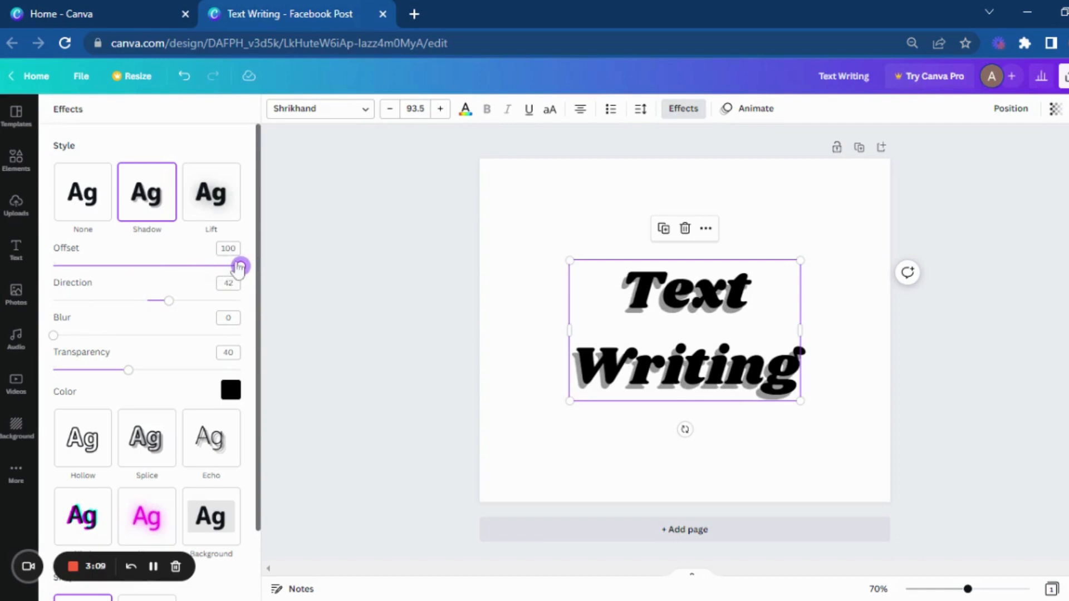
left_click_drag(240, 267, 148, 277)
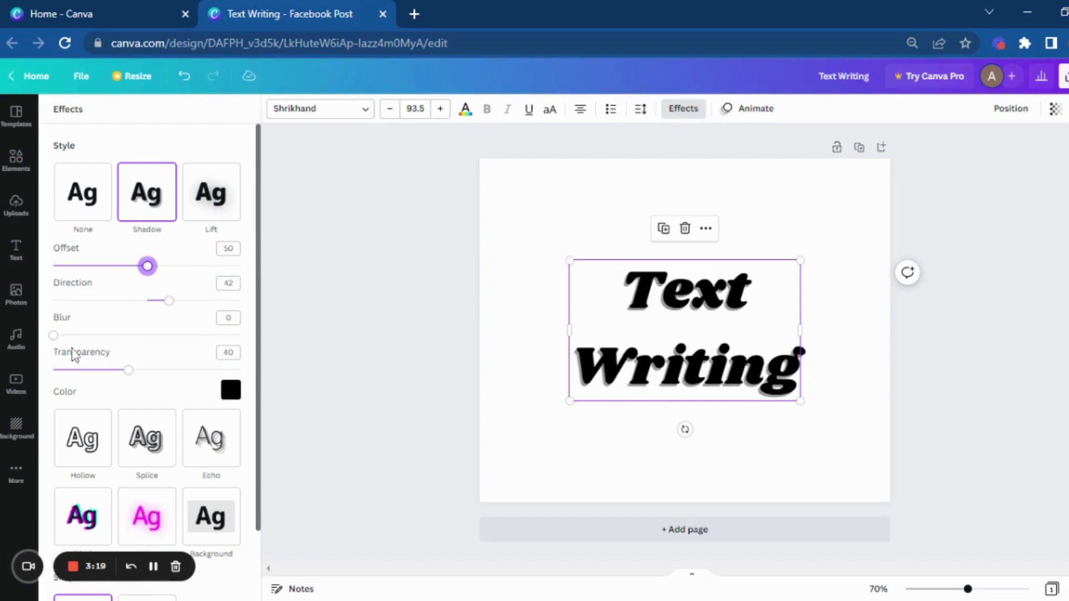
Step: Set the shadow's direction to 34 and, after trying values of 96 and 4, its blur to 63
left_click_drag(54, 337, 236, 345)
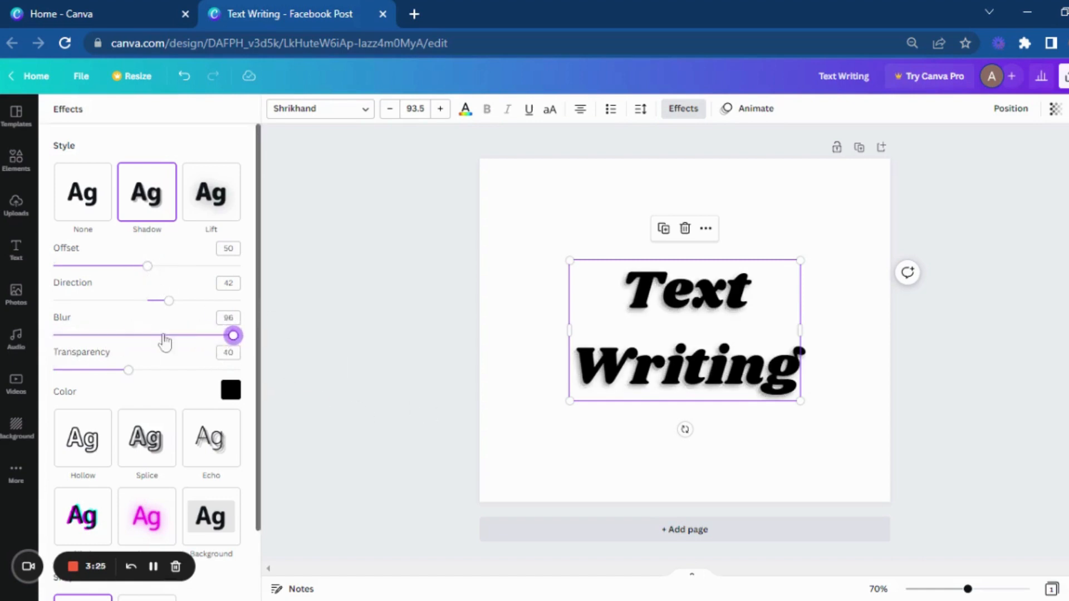
mouse_move(169, 306)
left_mouse_down()
mouse_move(229, 306)
mouse_move(166, 310)
left_mouse_up()
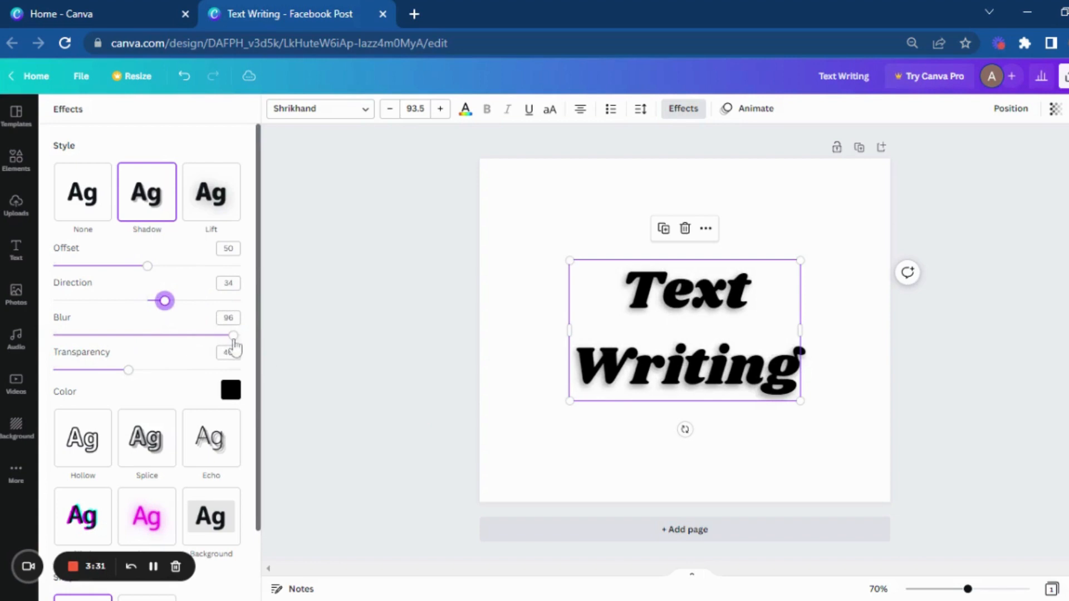
left_click_drag(233, 336, 63, 340)
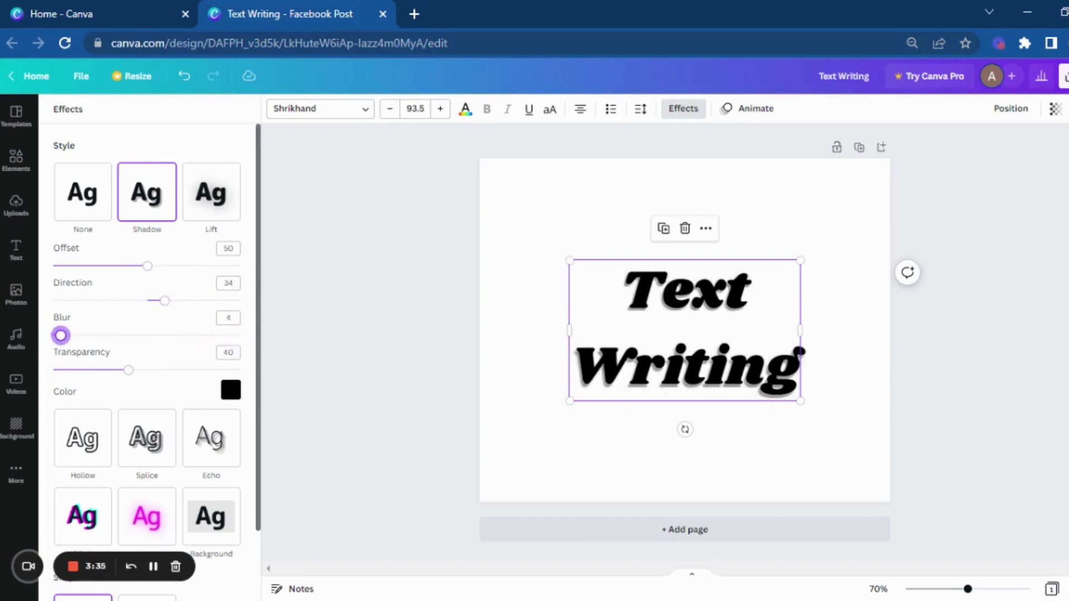
left_click_drag(61, 335, 172, 340)
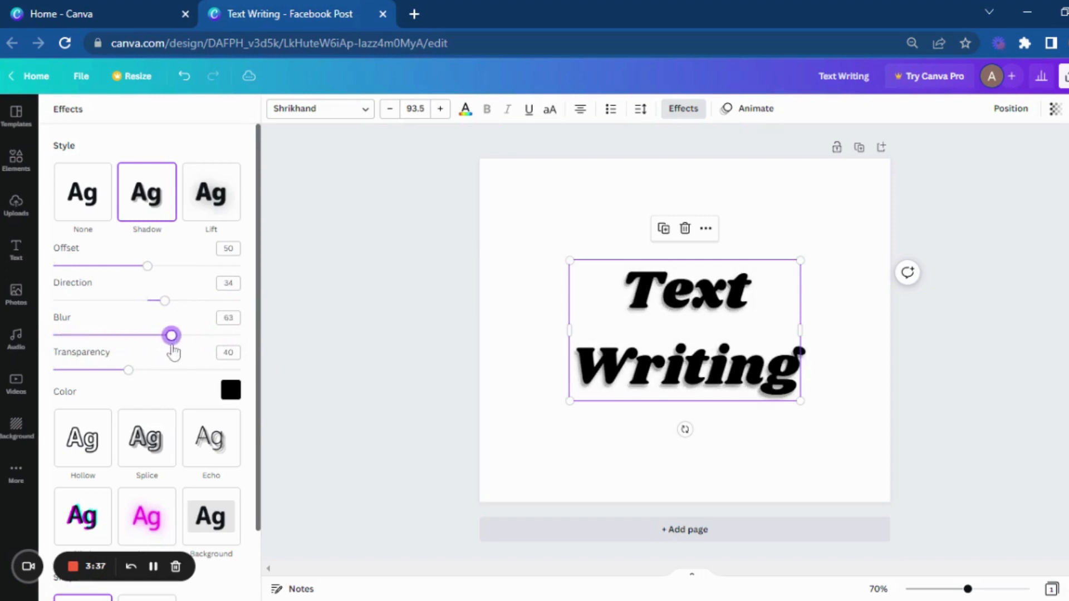
Step: Try a shadow transparency of 99, settle on 52, and deselect the heading
left_click(127, 370)
left_click_drag(127, 371, 239, 370)
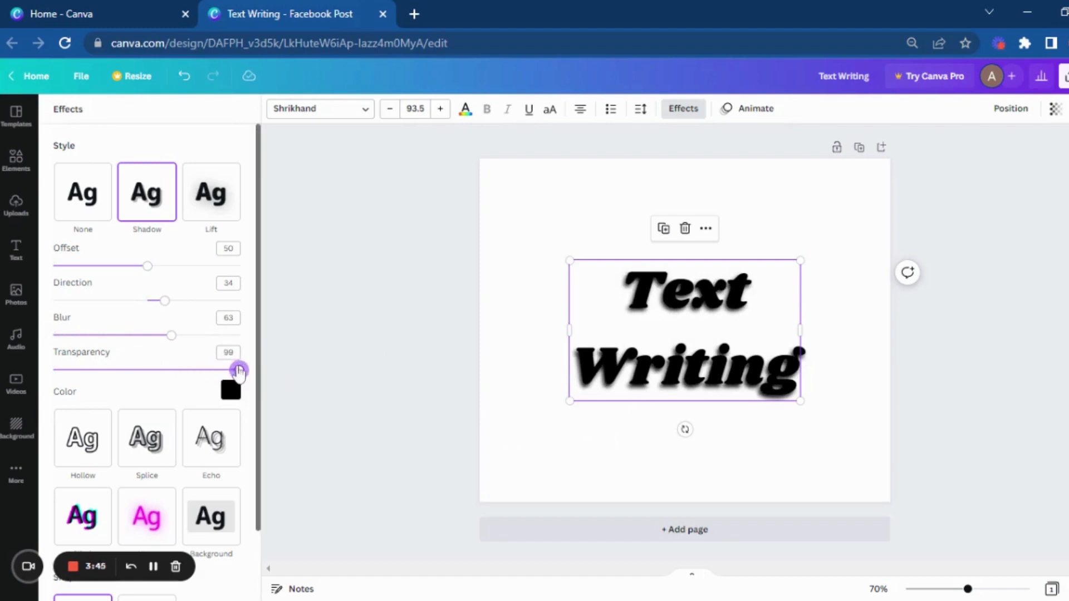
left_click_drag(239, 371, 151, 373)
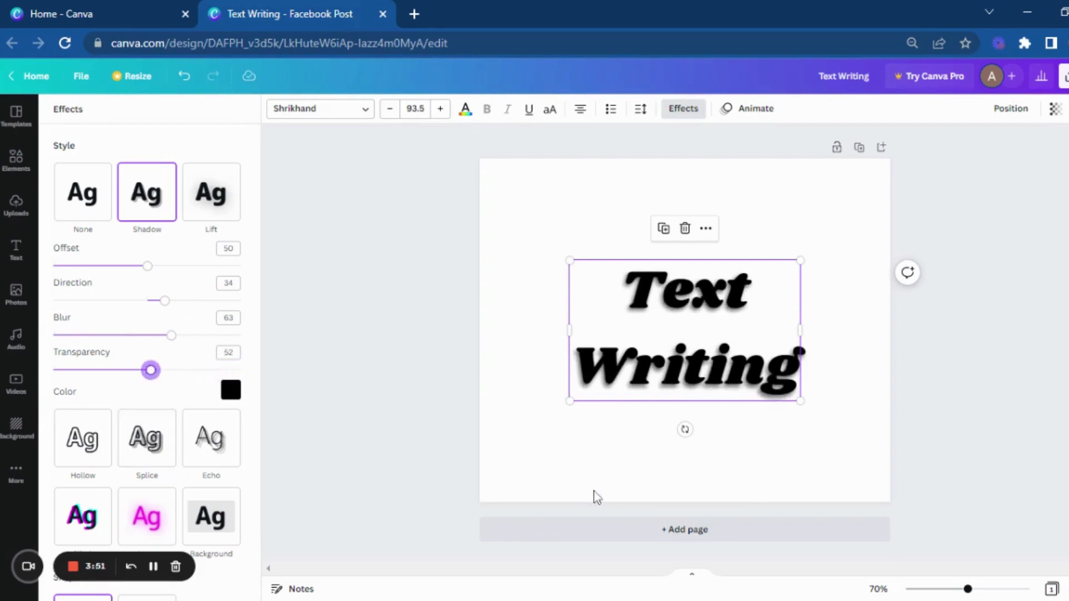
left_click(506, 343)
left_click(582, 449)
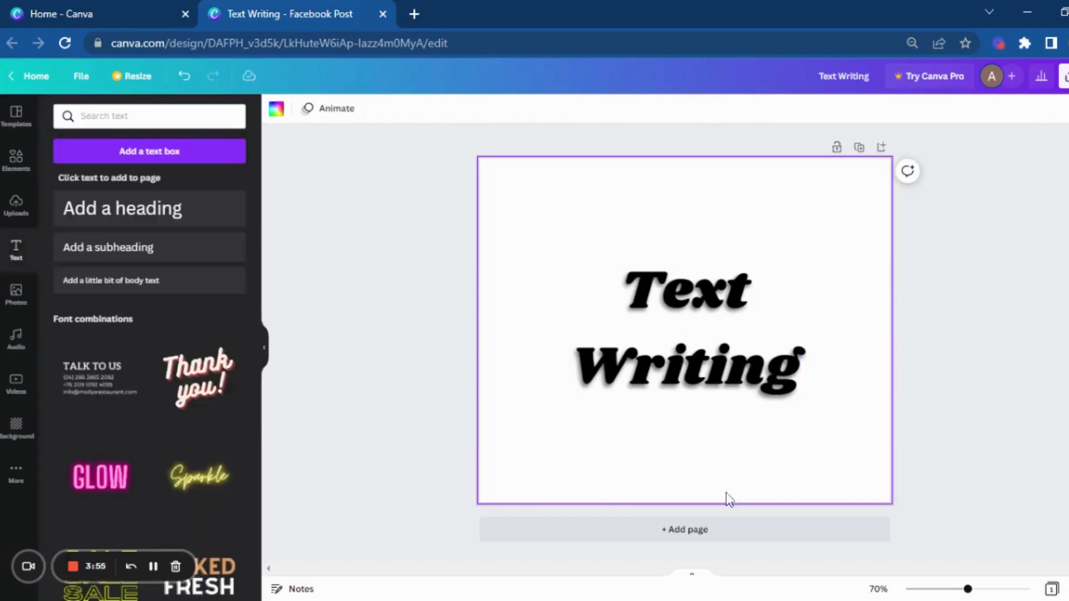
Step: Add a second, blank page below the "Text Writing" page
left_click(745, 542)
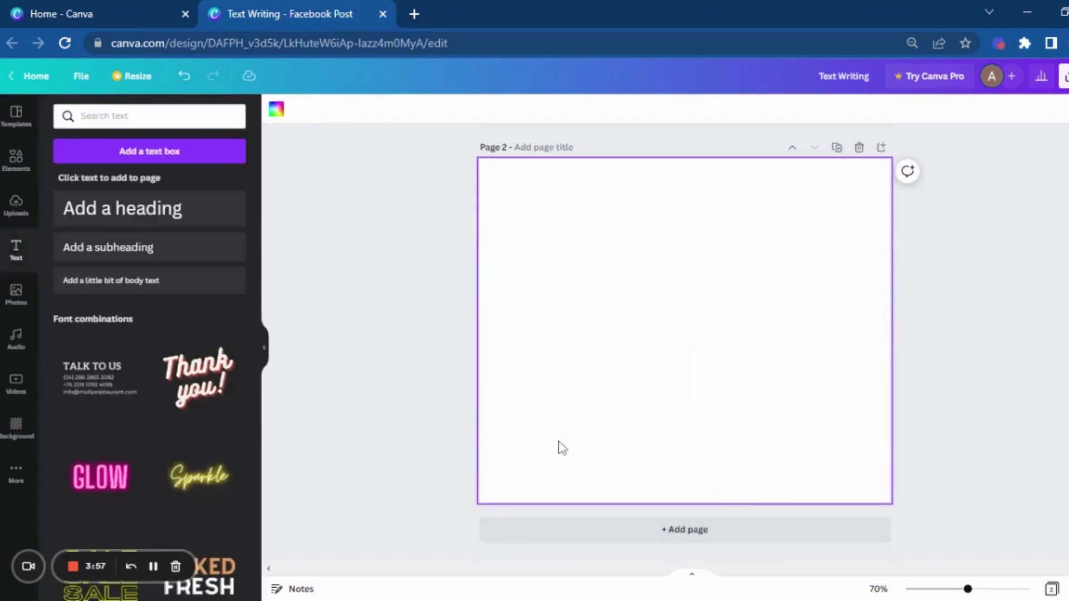
scroll(562, 440, "up", 4)
left_click(676, 215)
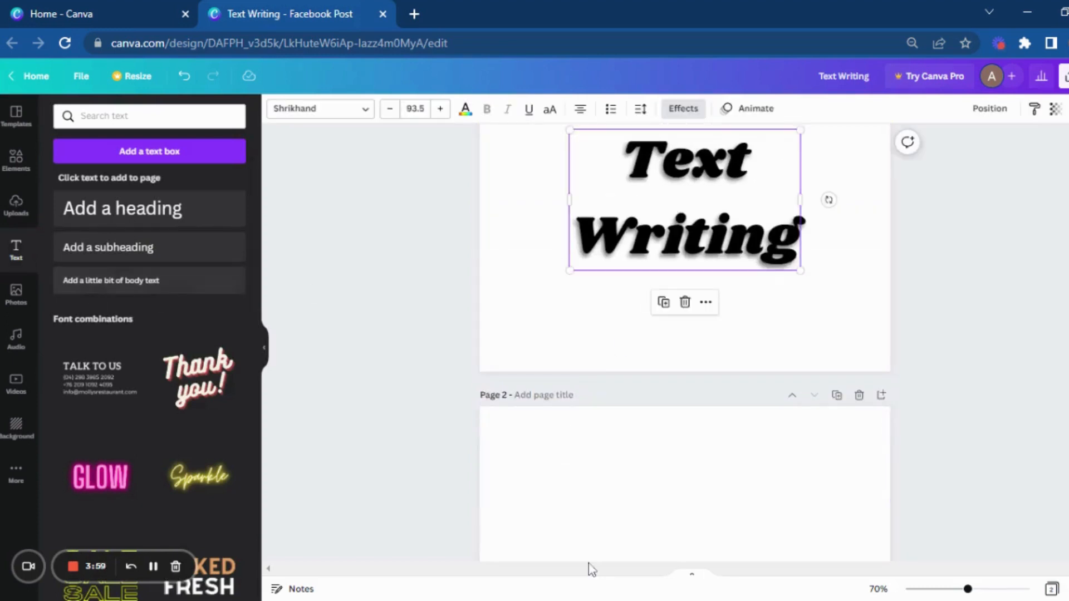
scroll(663, 457, "down", 4)
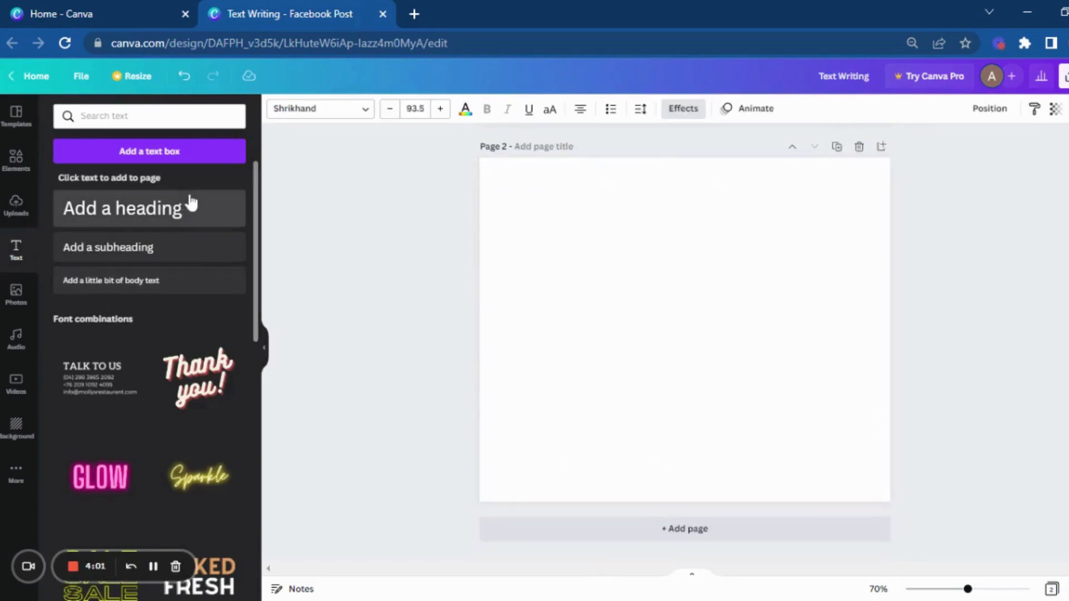
Step: Add a heading reading "Tech channel" to page 2
left_click(191, 204)
type("Te")
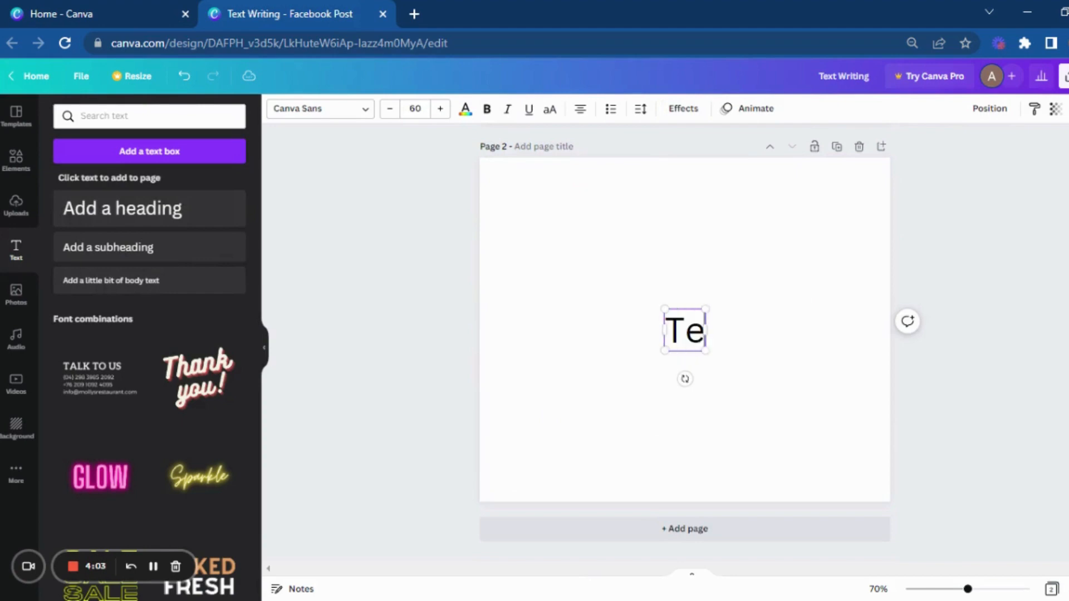
type("ct")
key("BackSpace")
key("BackSpace")
type("ch")
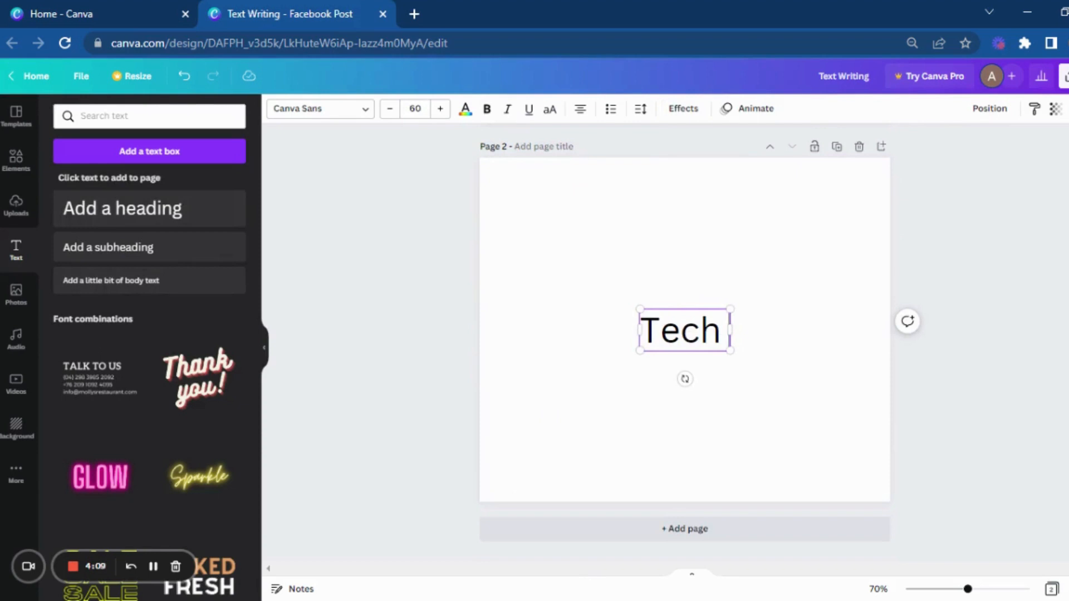
type(" ch")
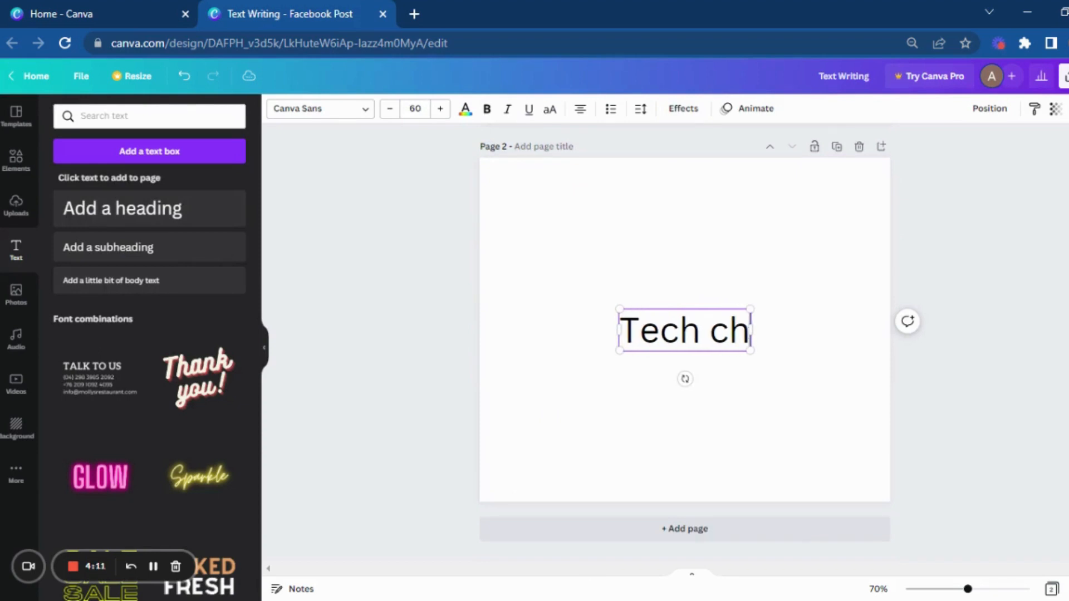
type("annel")
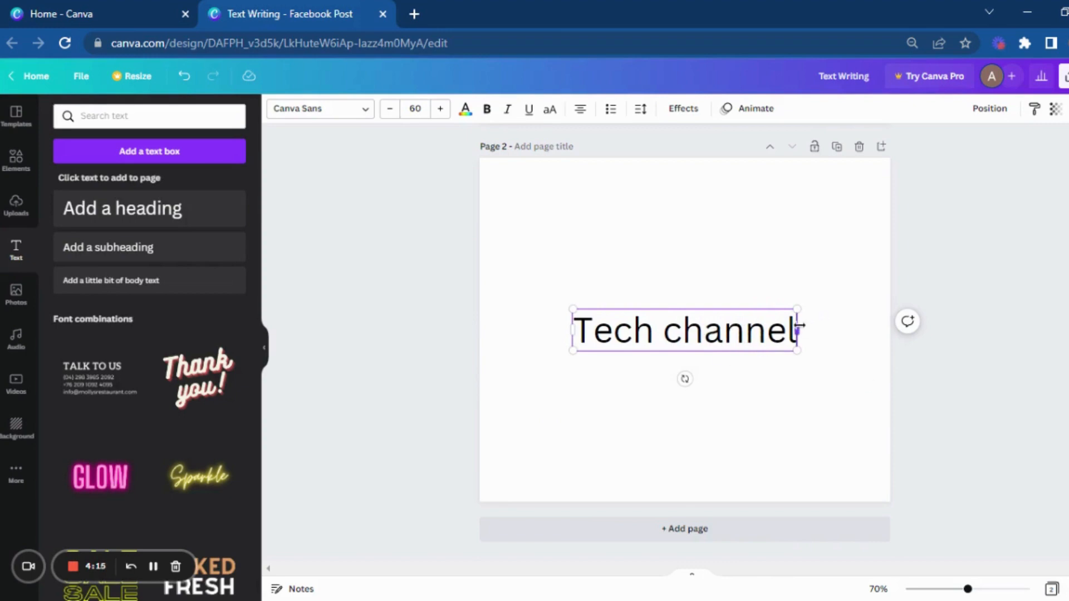
Step: Narrow the heading's text box so the two words wrap onto separate lines, and capitalize the second word as "Channel"
left_click_drag(800, 325, 728, 337)
left_click(778, 370)
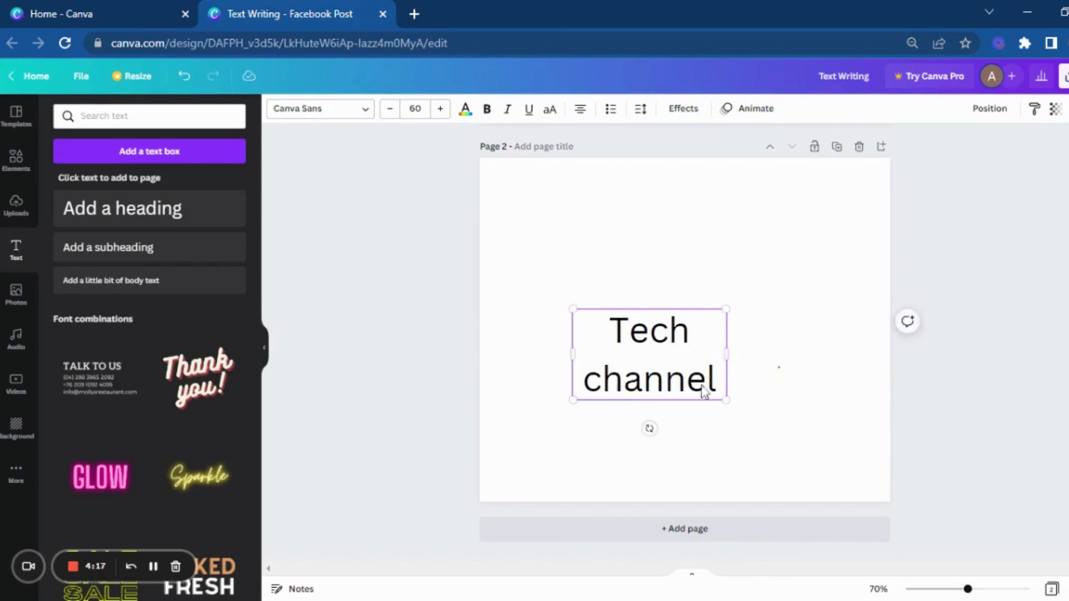
left_click(609, 383)
left_click(610, 383)
key("BackSpace")
type("C")
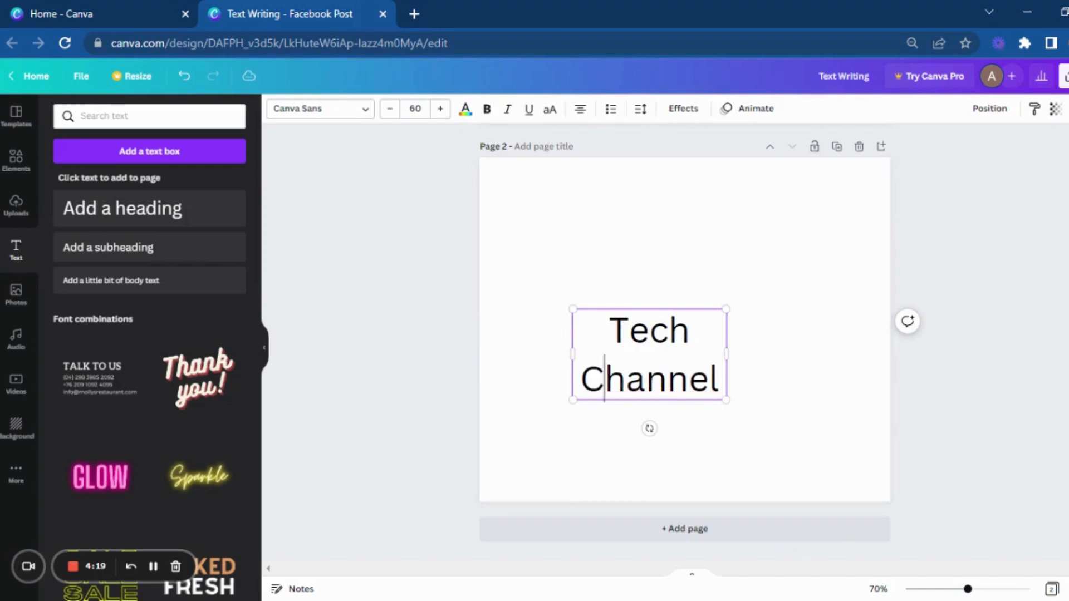
Step: Center the "Tech Channel" heading on page 2
left_click(833, 439)
left_click(659, 374)
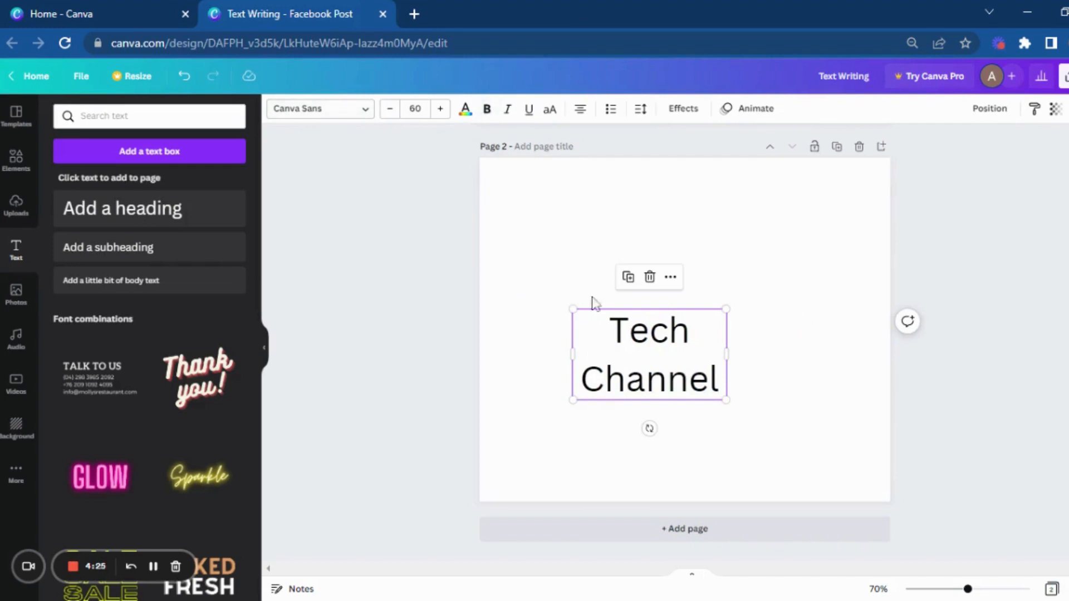
left_click_drag(664, 361, 693, 330)
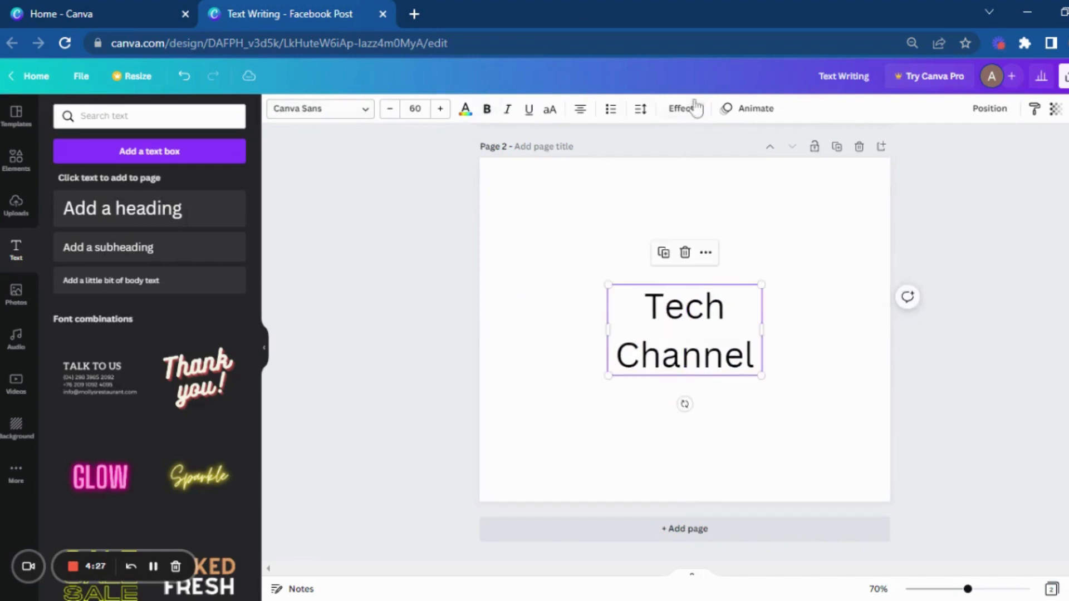
Step: Apply the Lift effect to the "Tech Channel" heading at intensity 78, and enlarge it proportionally to a font size of about 85.7
left_click(693, 110)
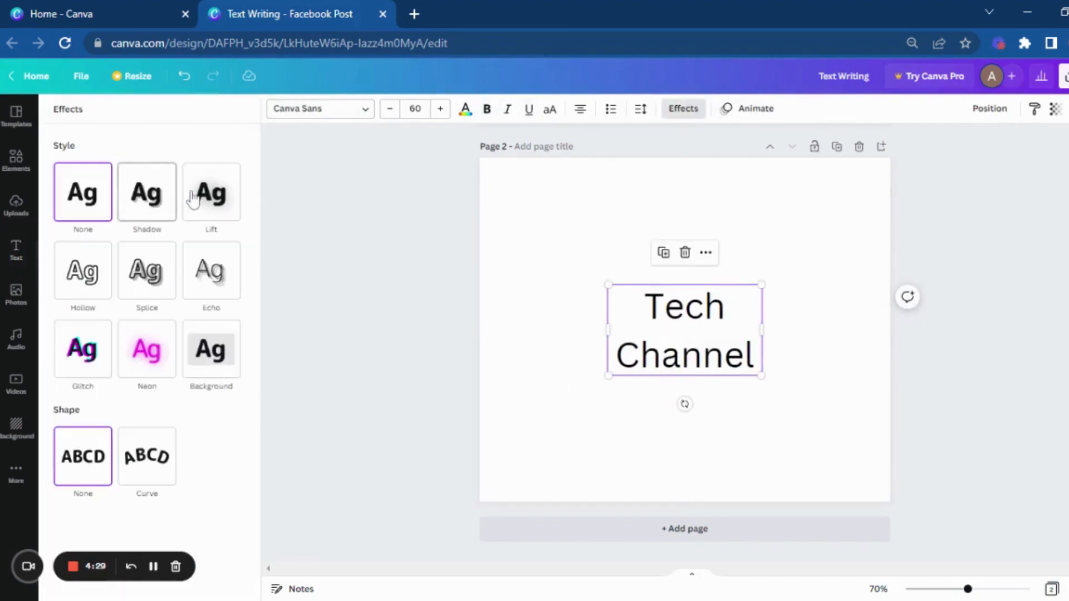
left_click(209, 192)
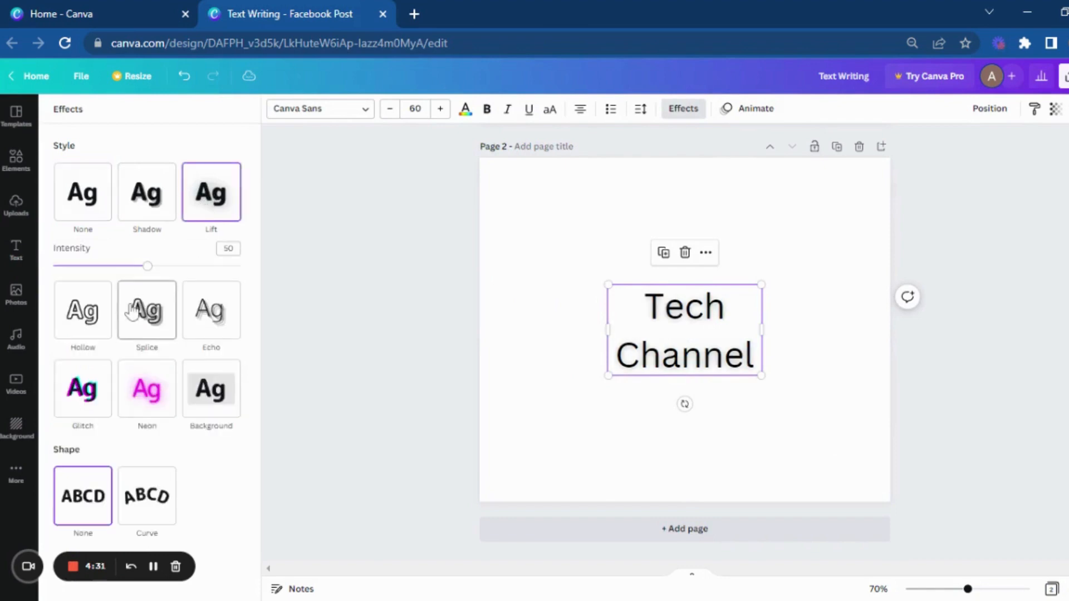
left_click_drag(147, 267, 201, 275)
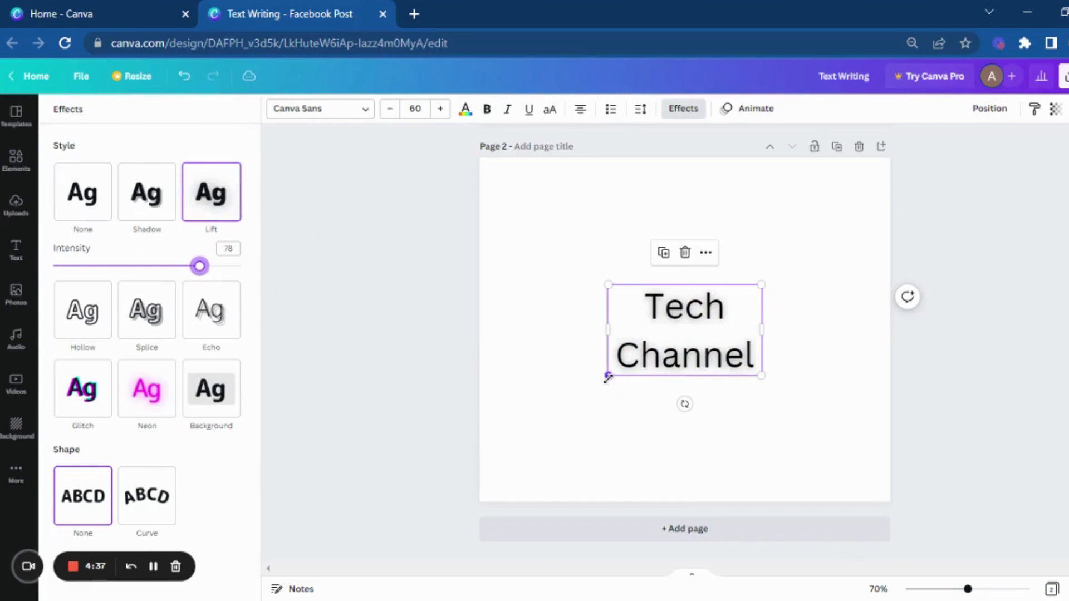
left_click_drag(608, 378, 544, 413)
left_click(720, 248)
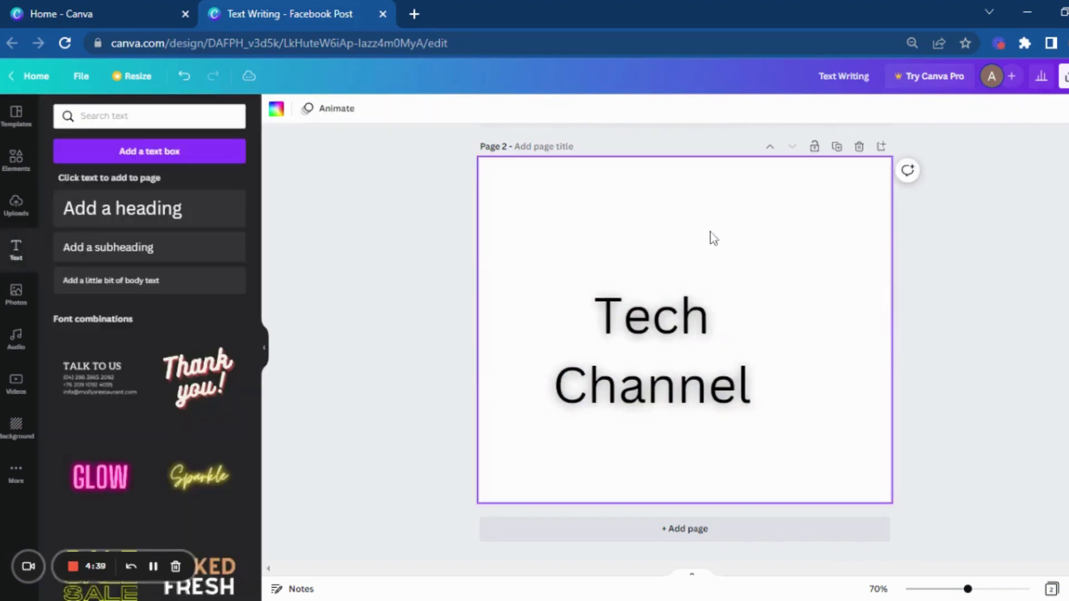
Step: Change page 2's background to black and the "Tech Channel" heading's text color to white
left_click(276, 108)
left_click(99, 173)
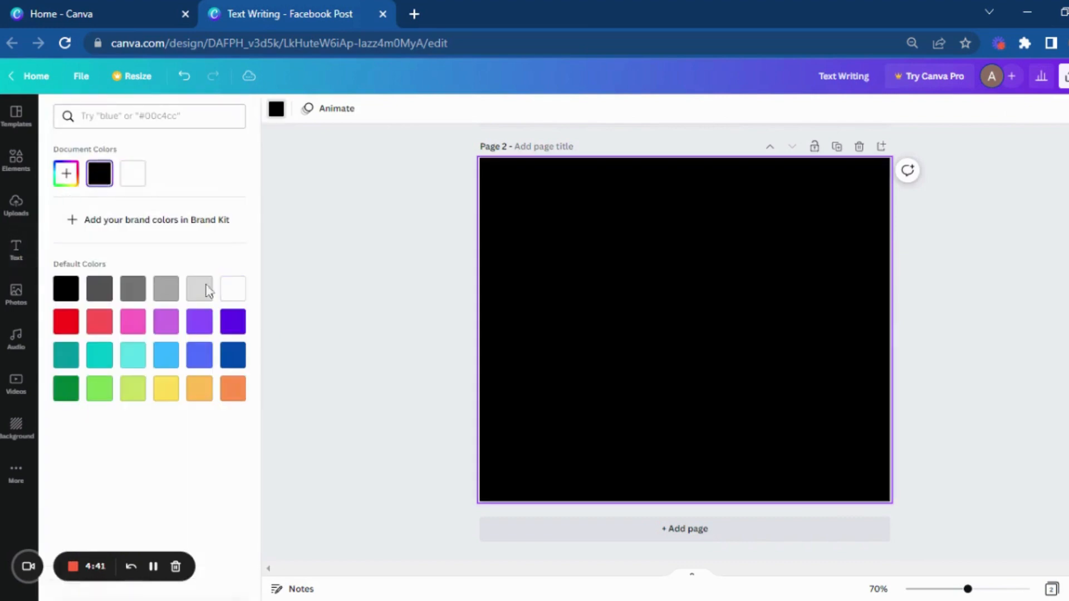
left_click(556, 297)
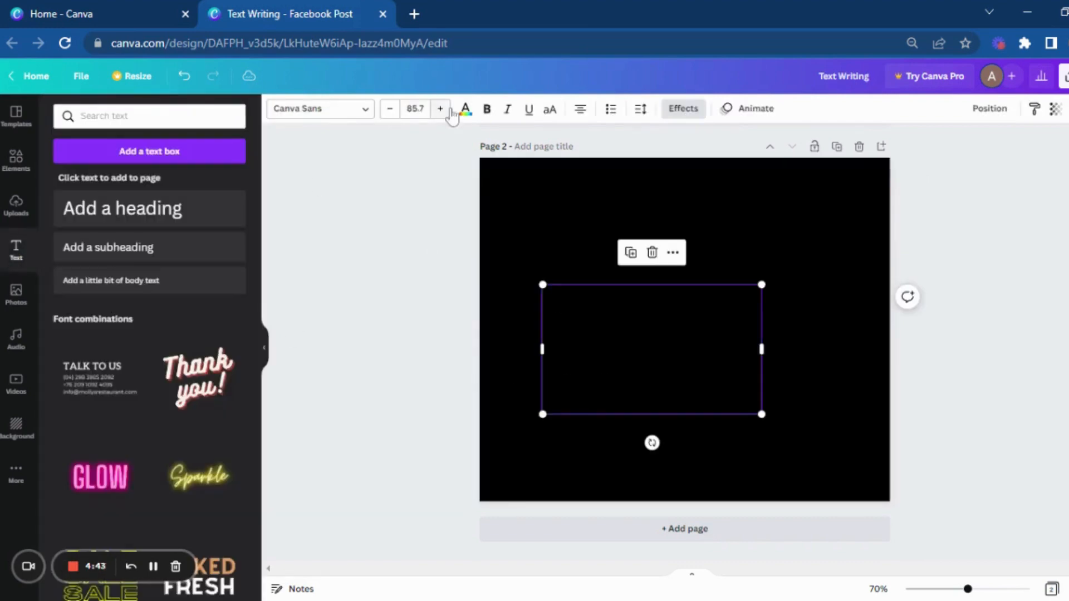
left_click(465, 109)
left_click(133, 173)
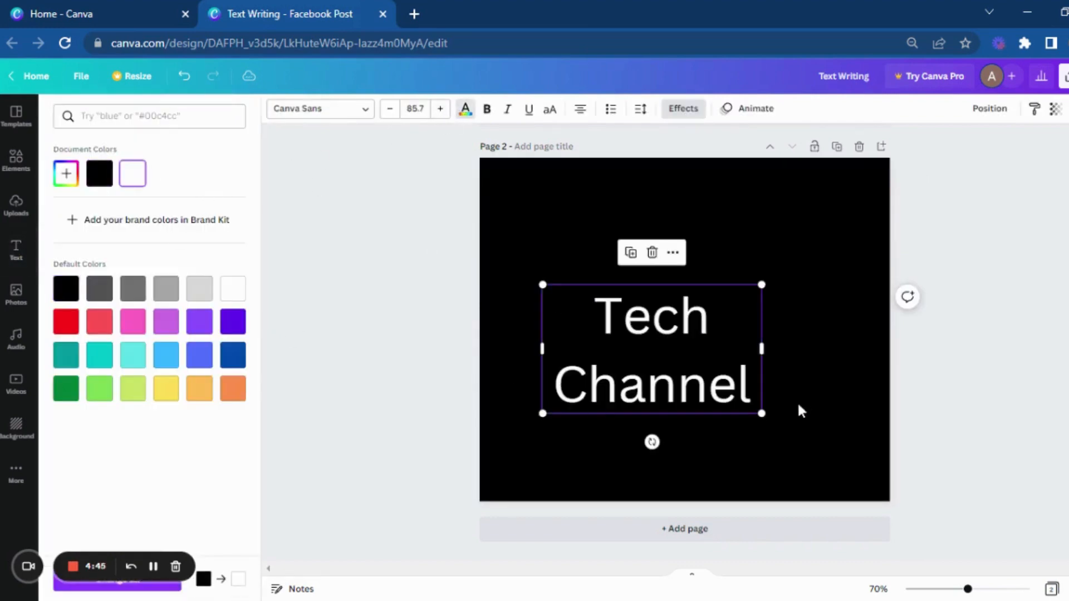
Step: Move the "Tech Channel" heading to the middle of page 2 and reapply its Lift effect at intensity 50
left_click_drag(666, 380, 703, 361)
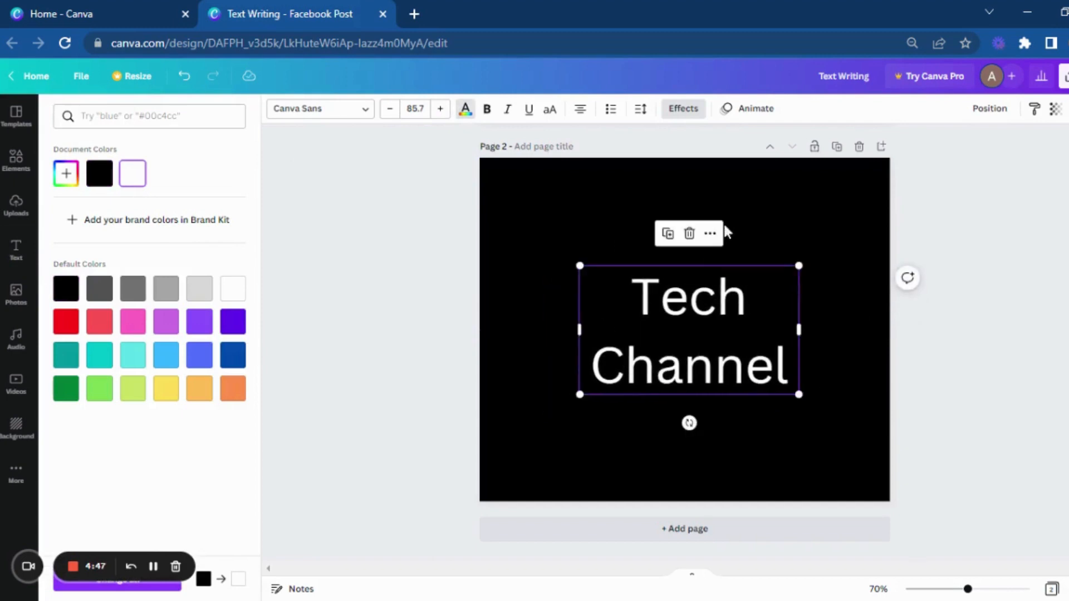
left_click(685, 111)
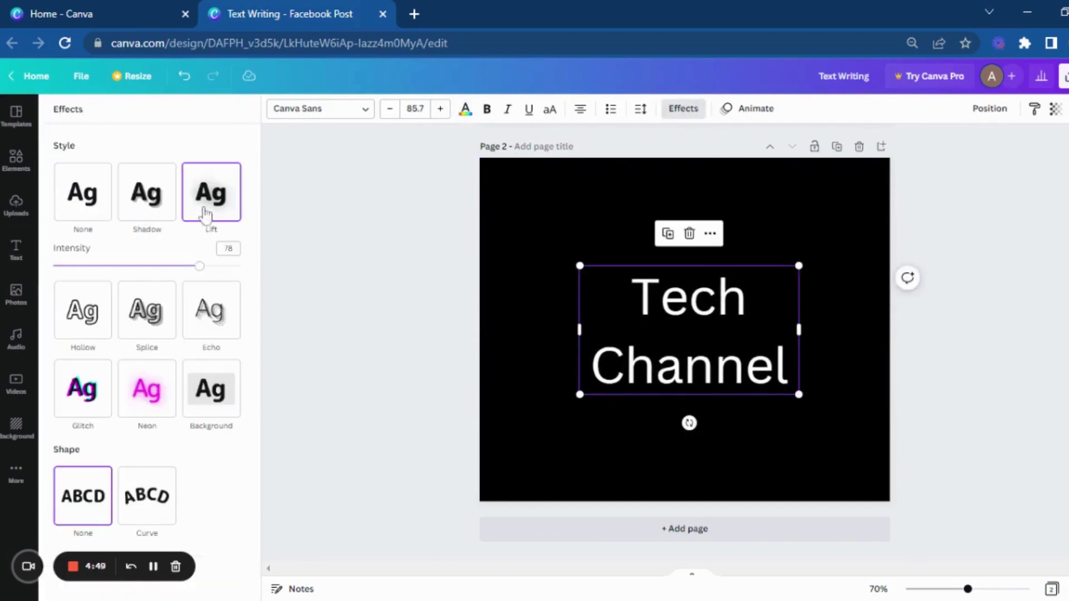
left_click(215, 209)
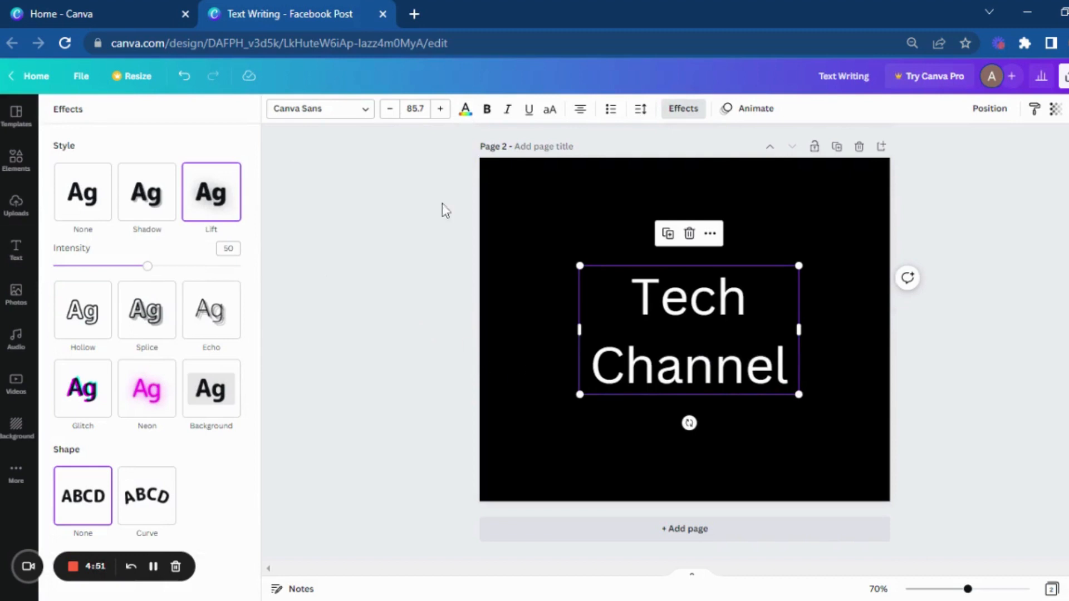
left_click(419, 139)
Step: Try a violet background on page 2 and set the background color to white
left_click(537, 198)
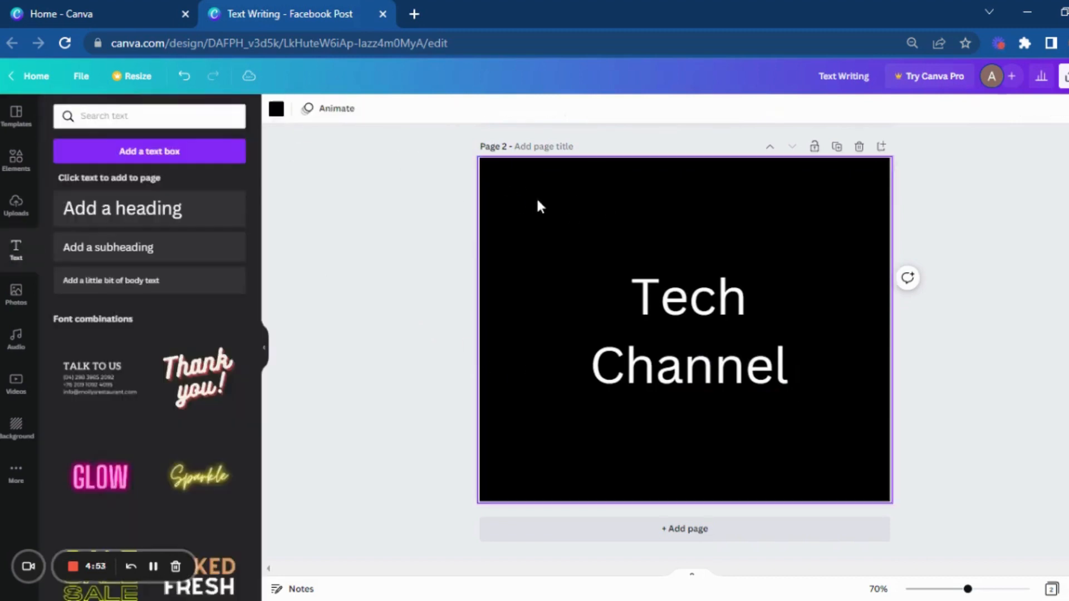
left_click(280, 111)
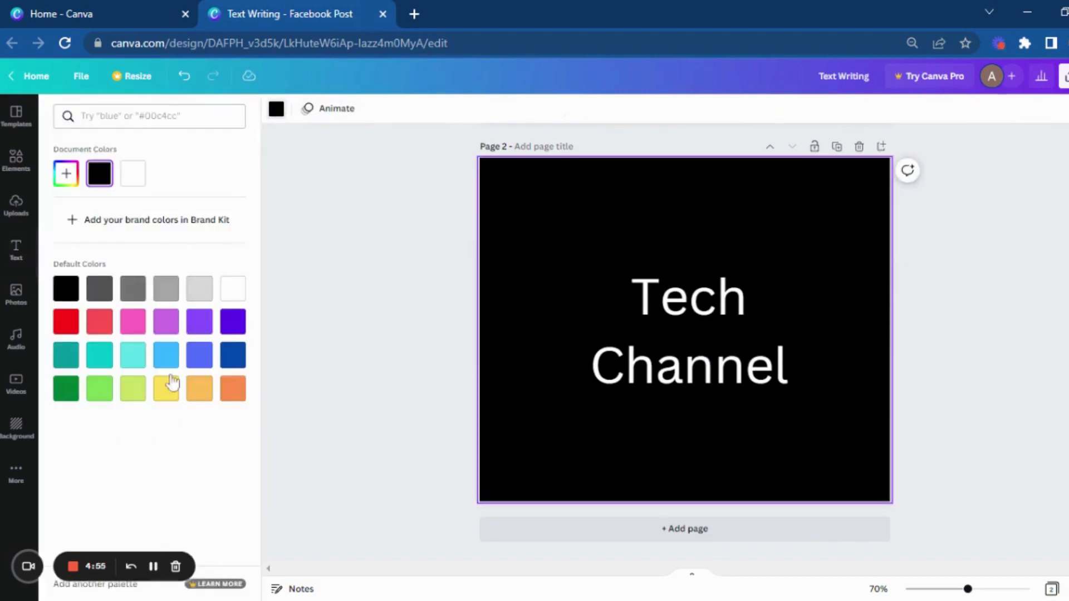
left_click(231, 325)
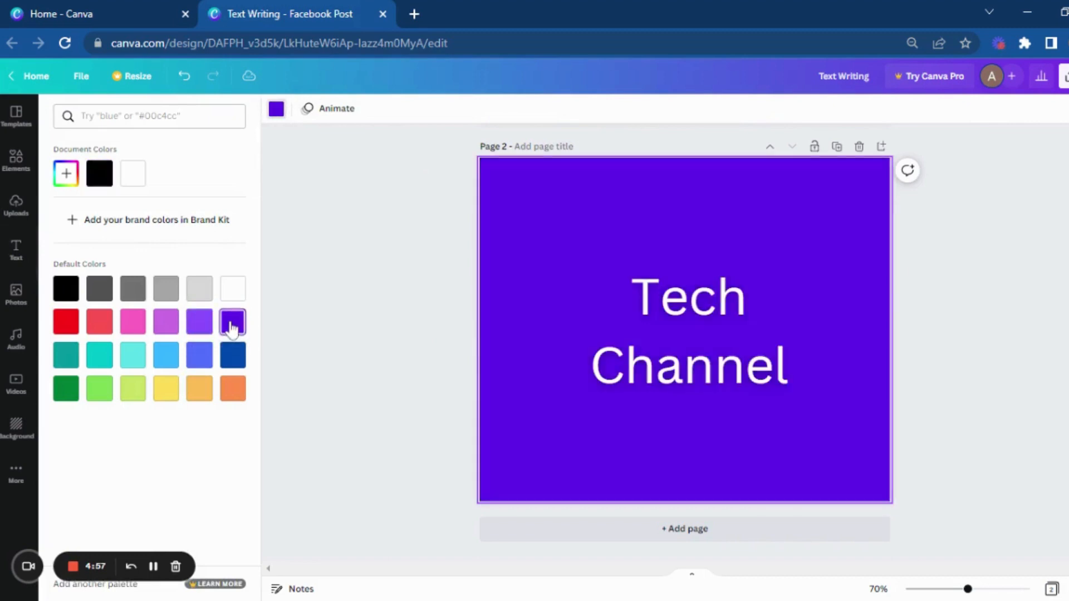
left_click(223, 277)
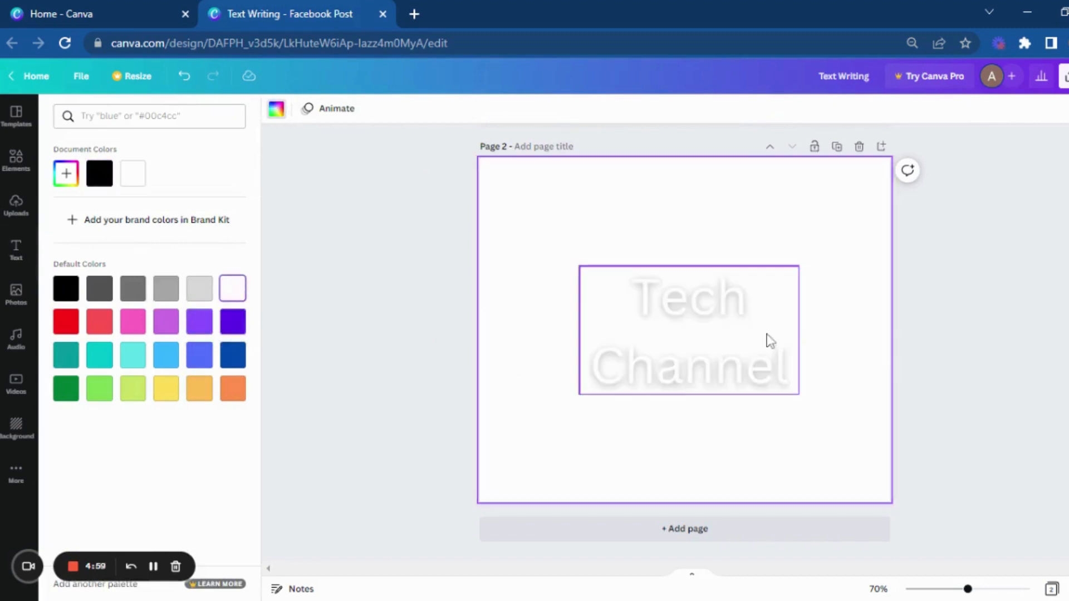
Step: Change the "Tech Channel" heading's text color to black
left_click(756, 342)
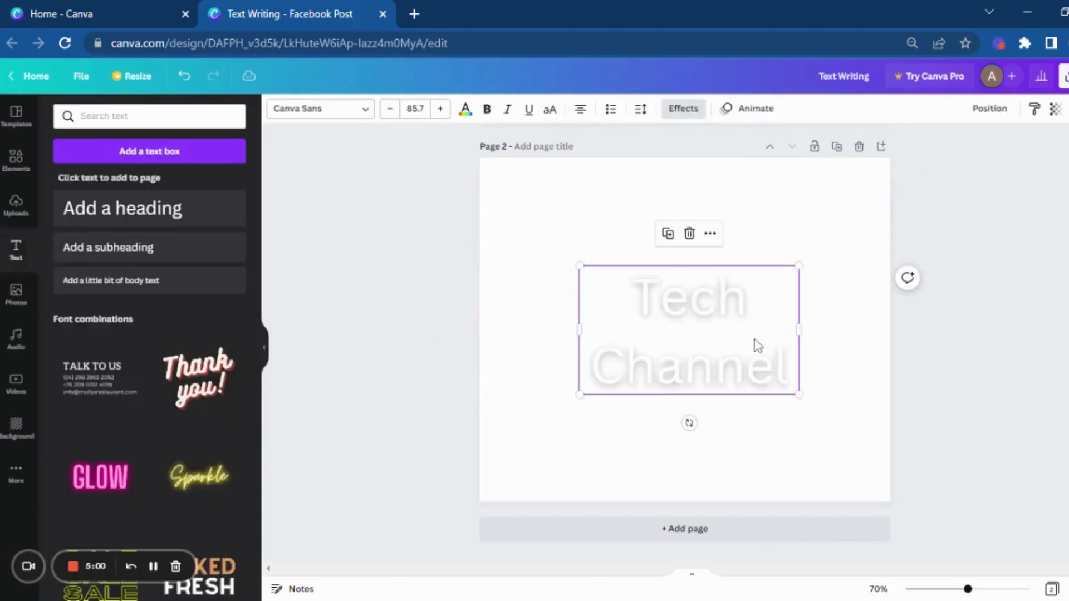
left_click(542, 435)
left_click(669, 371)
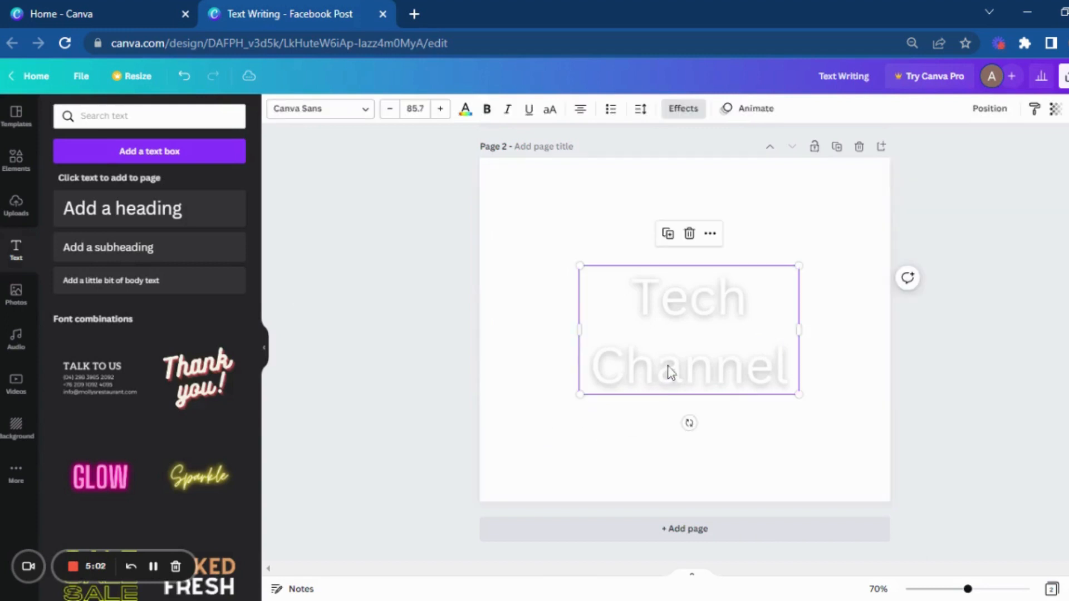
left_click(465, 113)
left_click(466, 113)
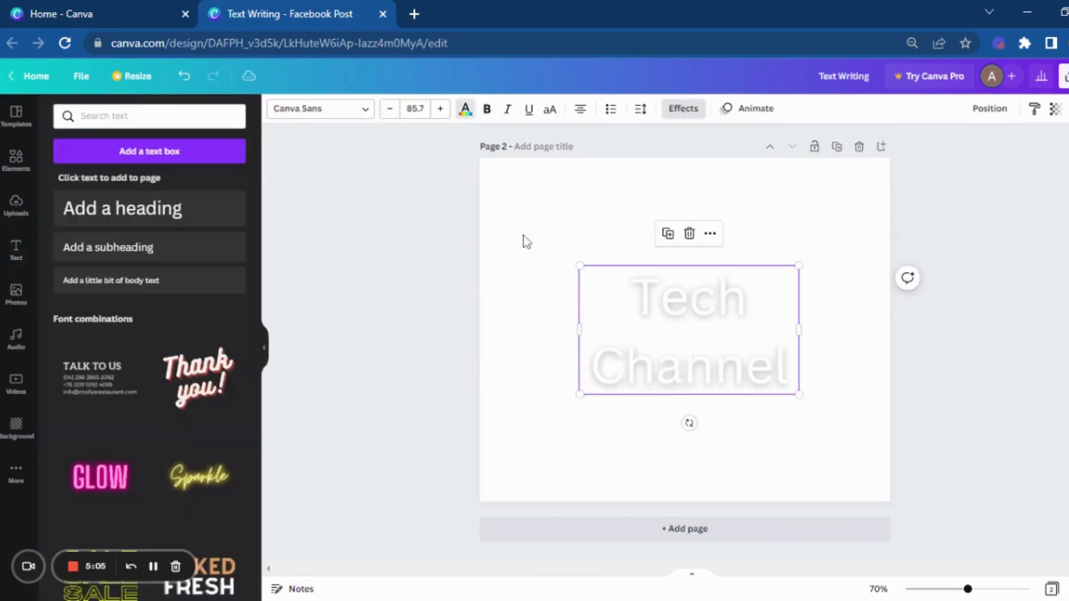
left_click(484, 167)
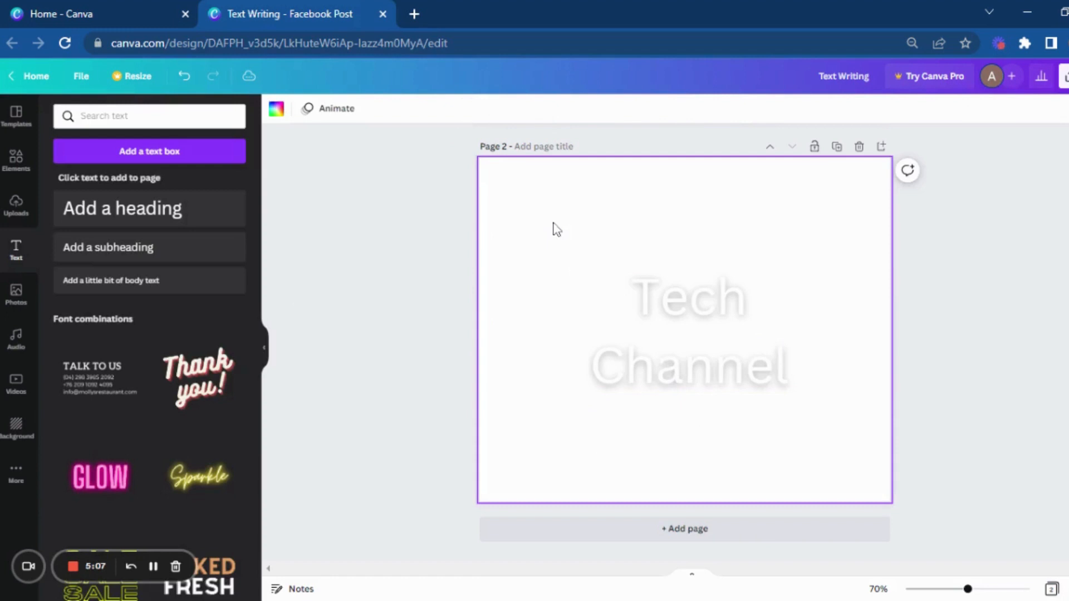
left_click(664, 332)
left_click(465, 110)
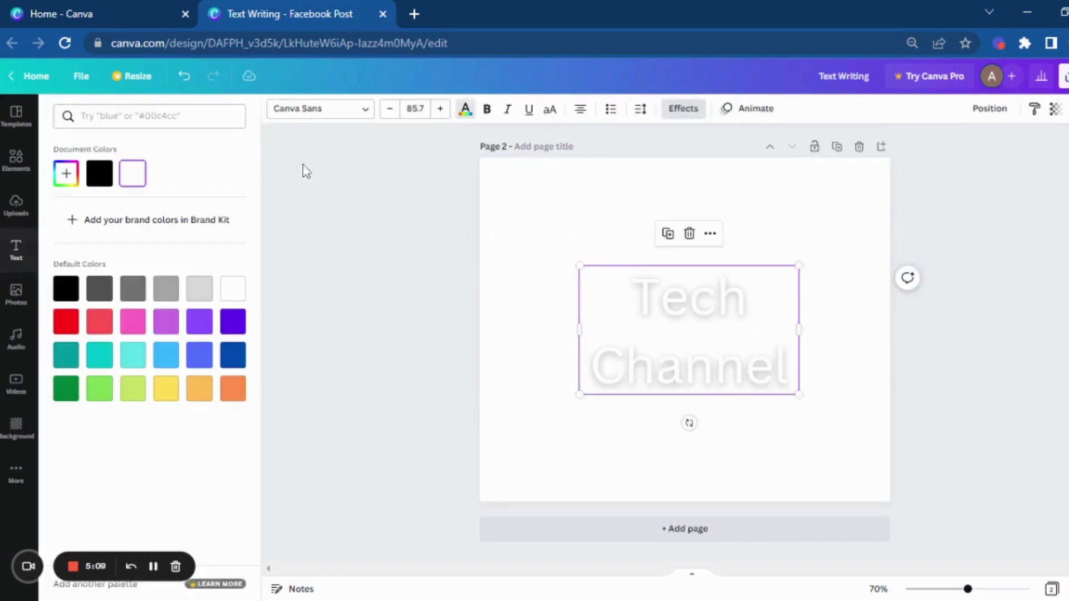
left_click(99, 173)
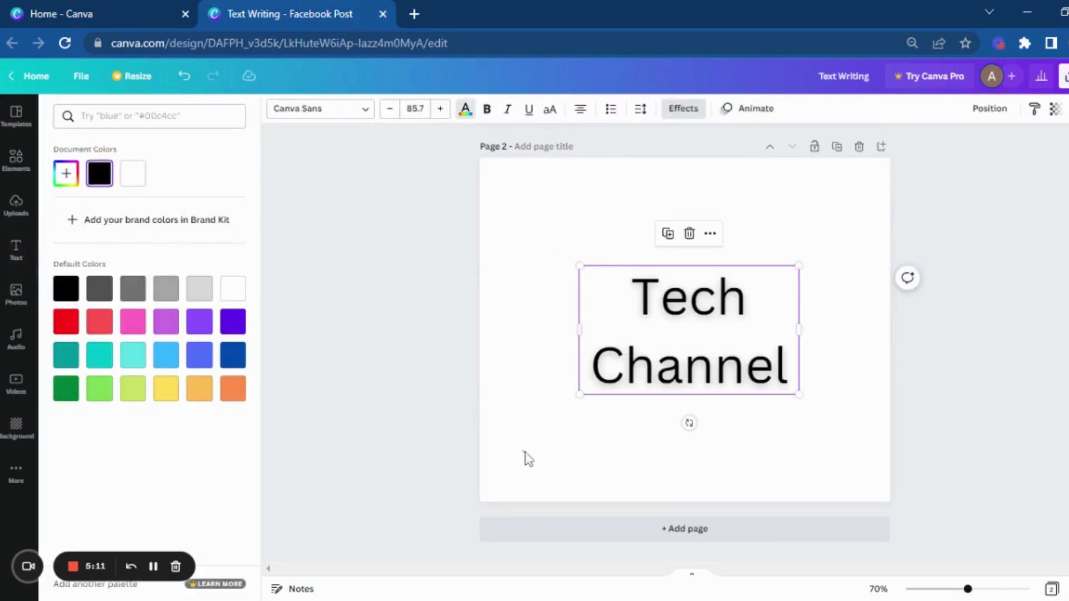
left_click(525, 453)
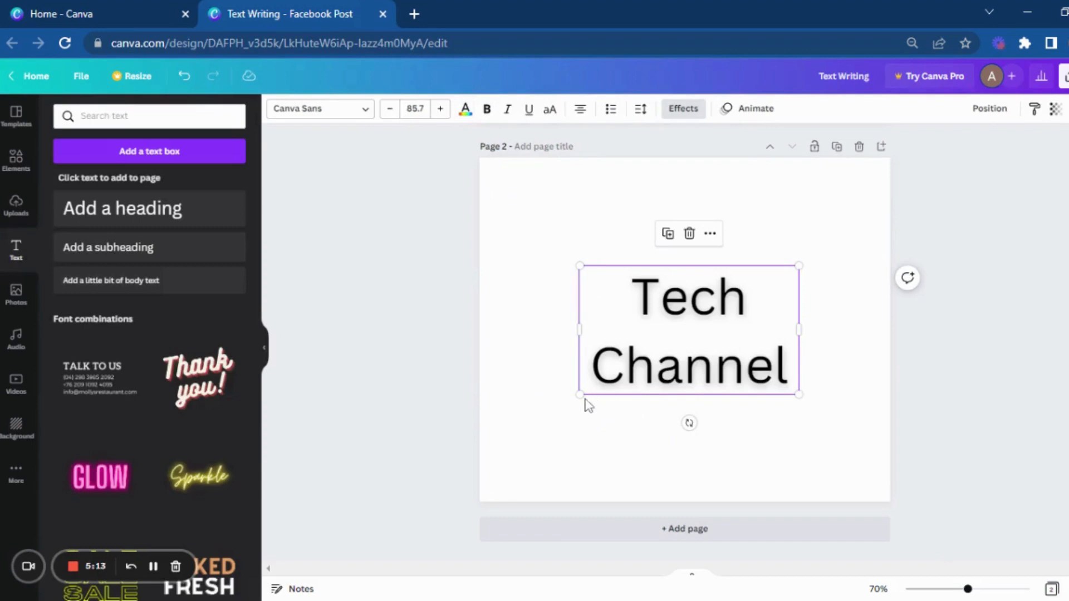
Step: Enlarge the "Tech Channel" heading to a font size of about 134 and raise its Lift intensity to 100
left_click_drag(577, 395, 456, 467)
left_click_drag(676, 394, 733, 386)
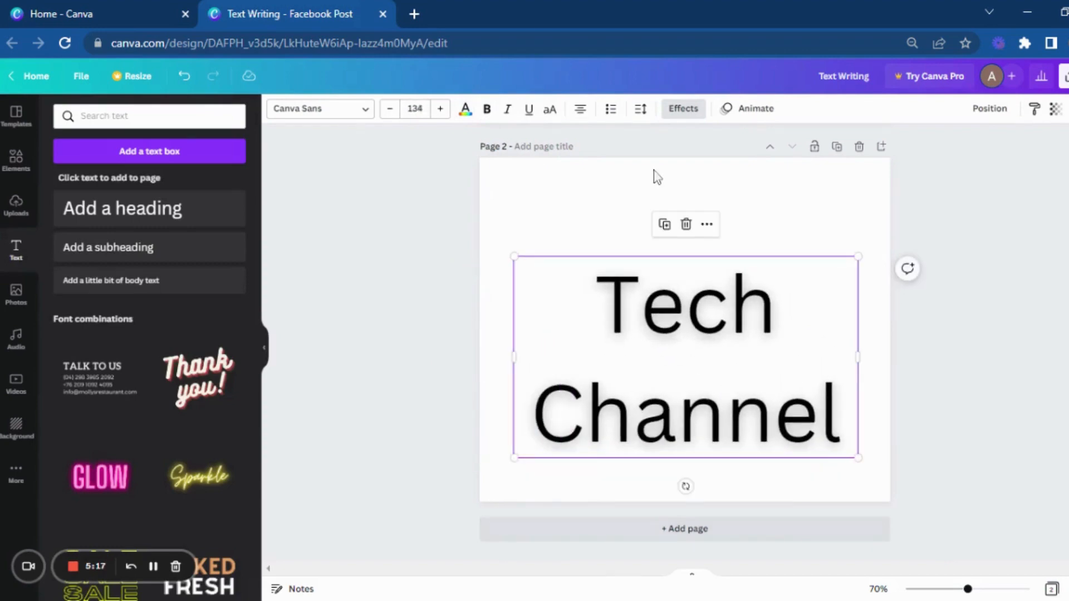
left_click(685, 109)
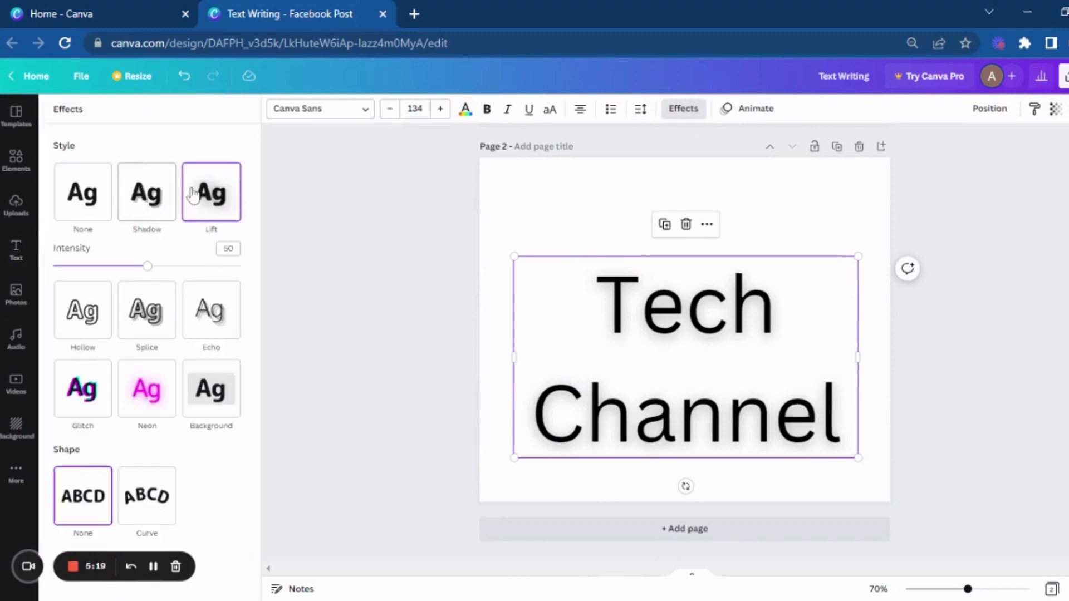
left_click_drag(141, 265, 260, 269)
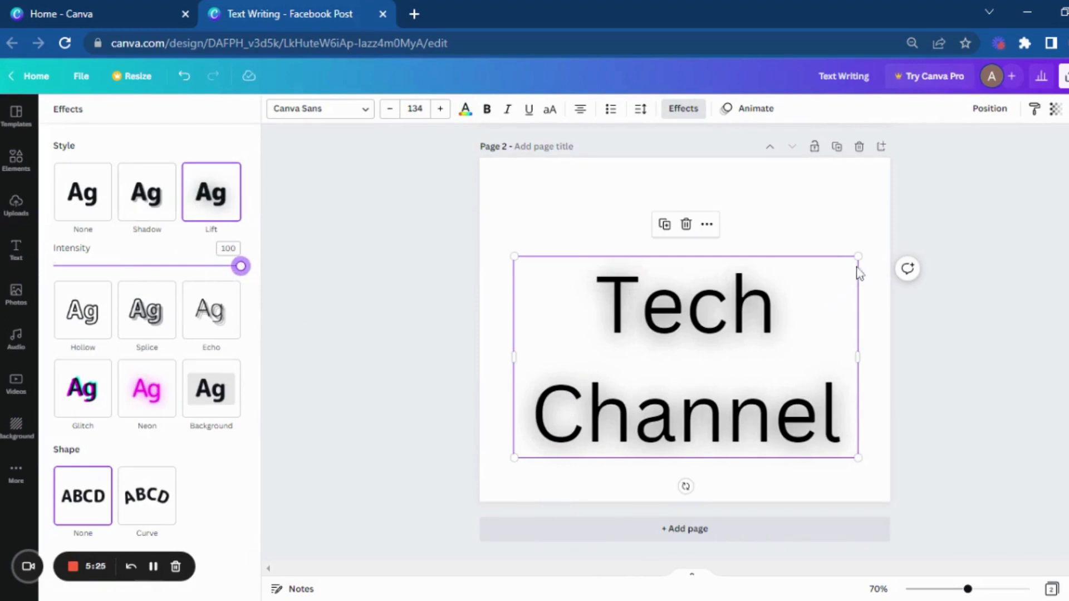
Step: Shrink the "Tech Channel" heading proportionally to a font size of about 95 and center it horizontally on the page
left_click_drag(857, 257, 759, 312)
left_click_drag(664, 394, 713, 323)
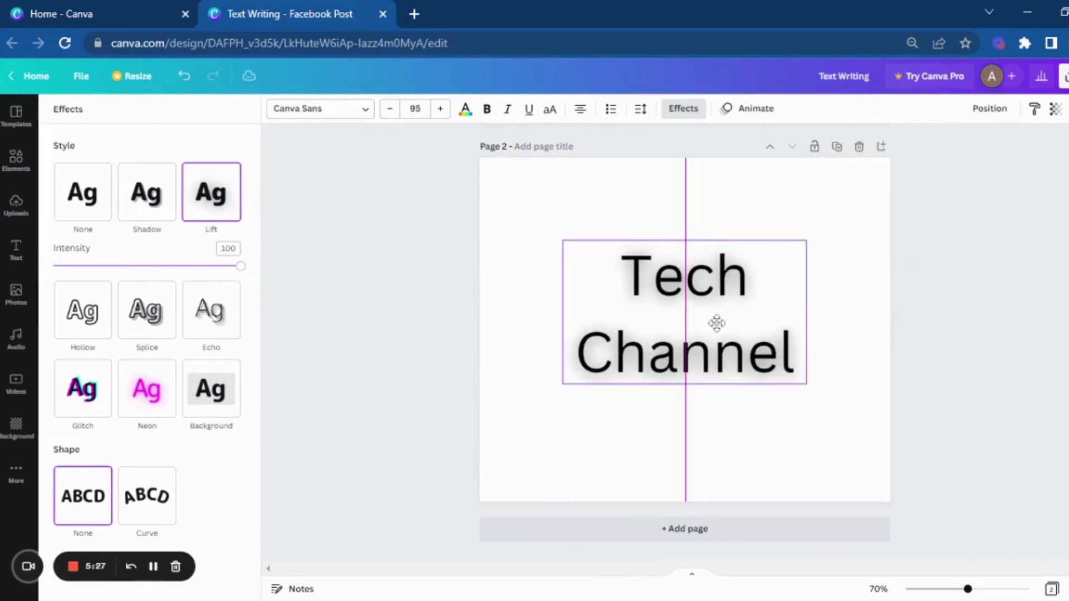
left_click(700, 404)
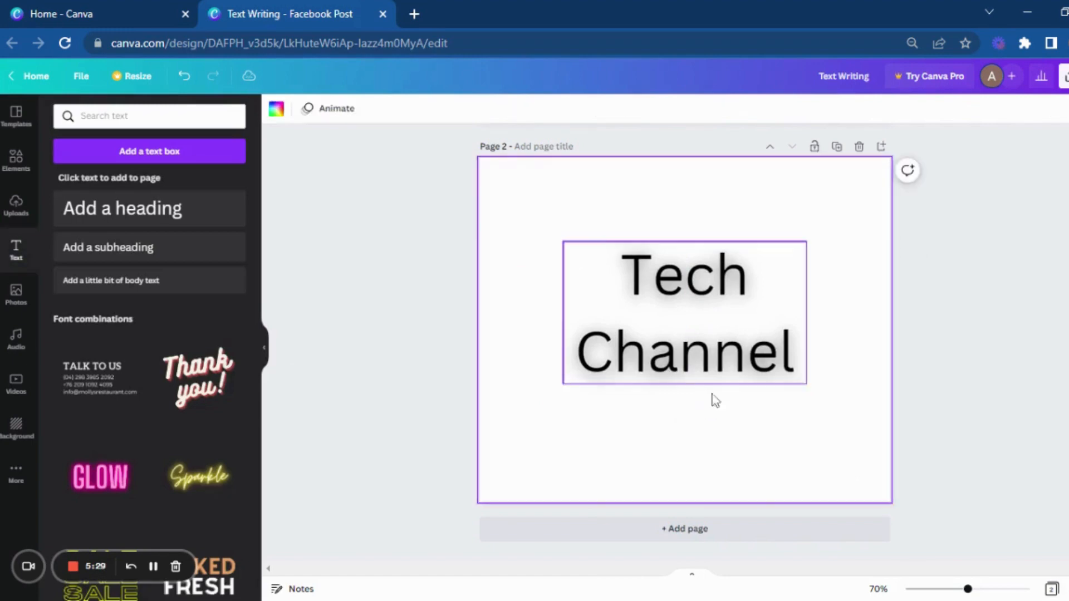
Step: Set the Lift intensity of the "Tech Channel" heading to 50
left_click(716, 322)
left_click(684, 108)
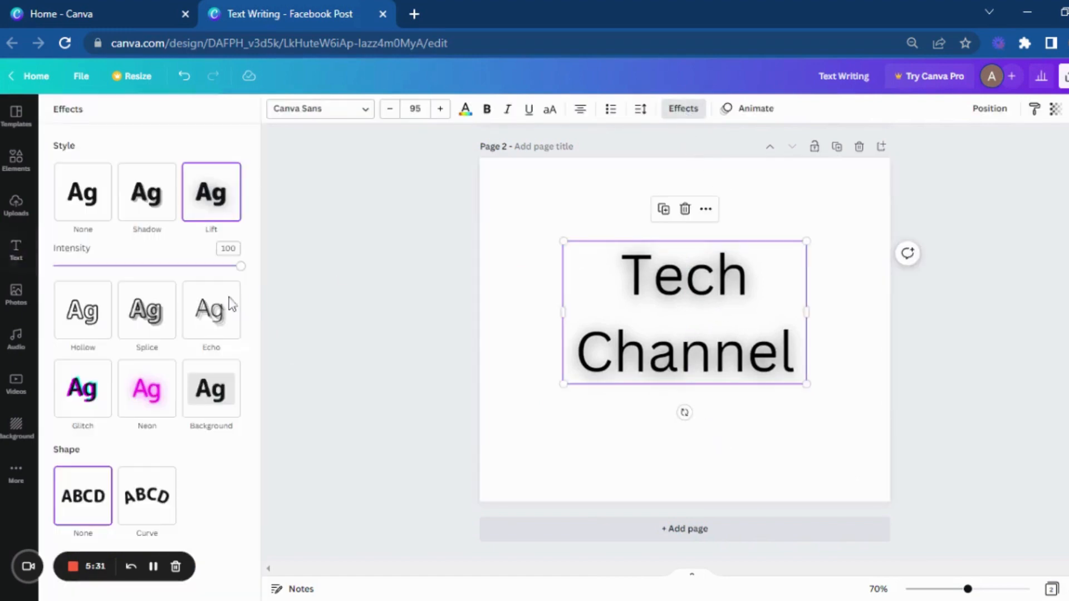
left_click(228, 248)
type("50")
key("Return")
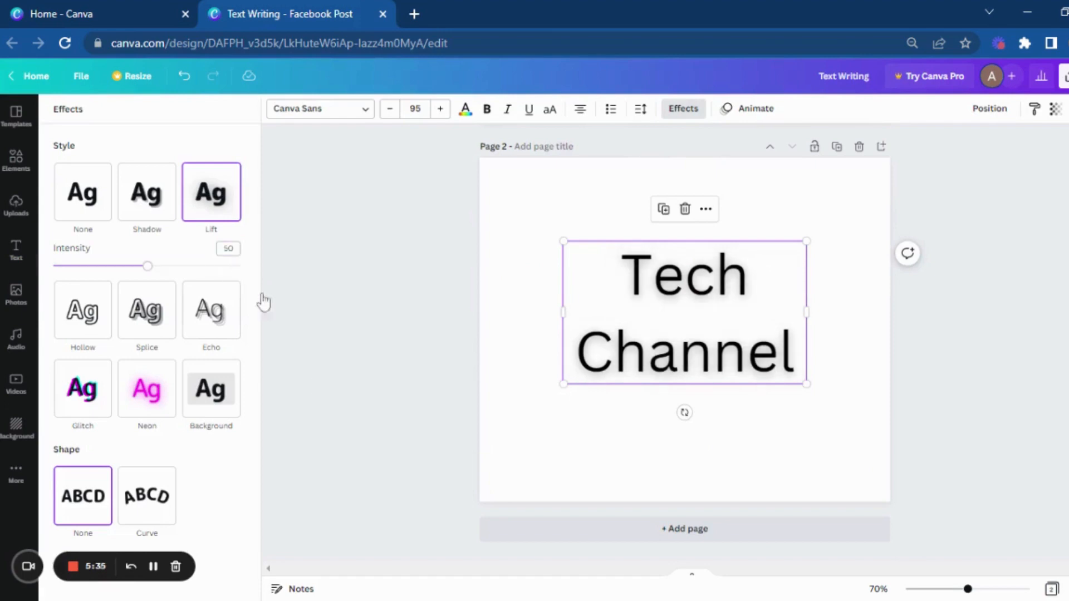
left_click(574, 471)
Step: Add a third page and place a heading on it reading "Text Writing"
left_click(601, 540)
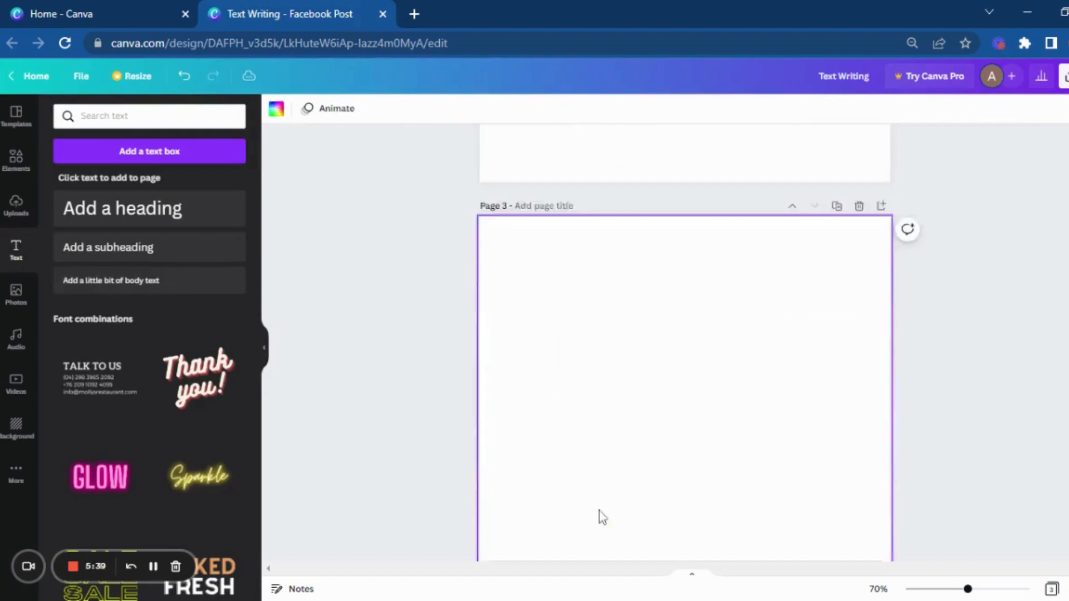
left_click(191, 215)
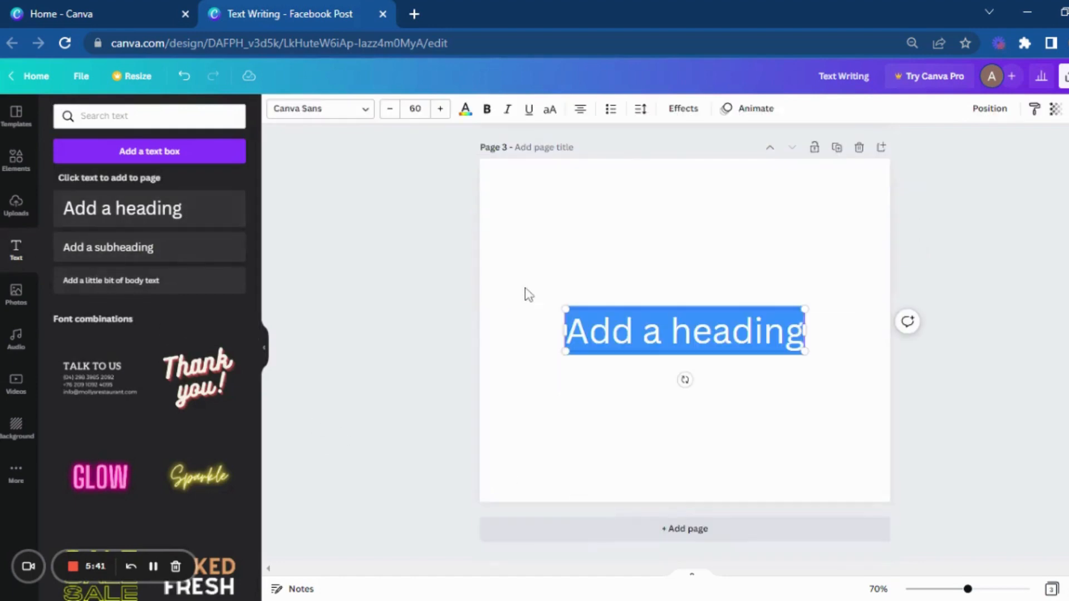
key("BackSpace")
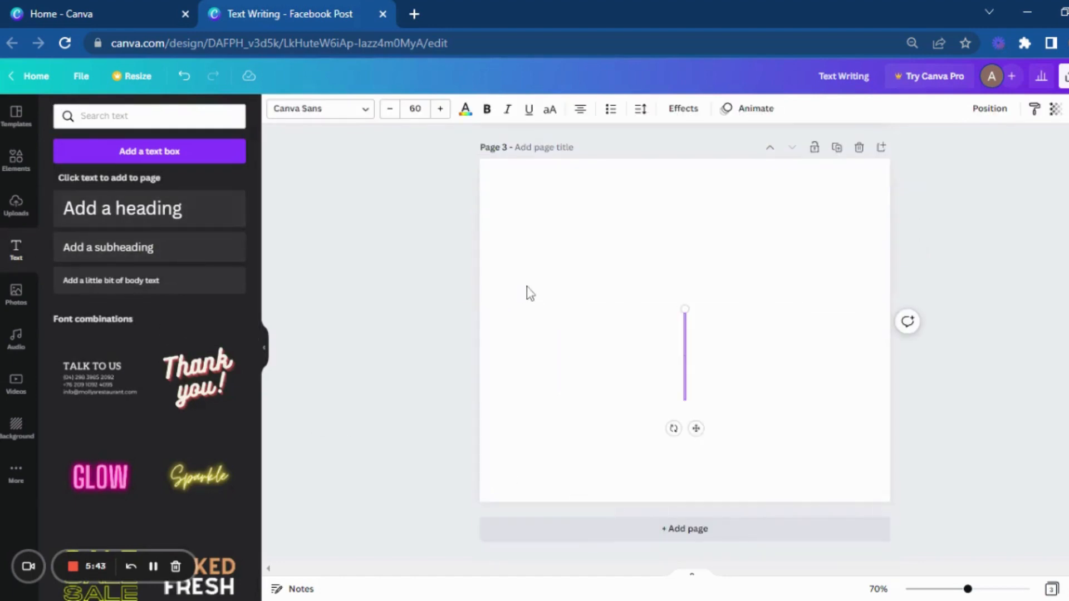
type("Text")
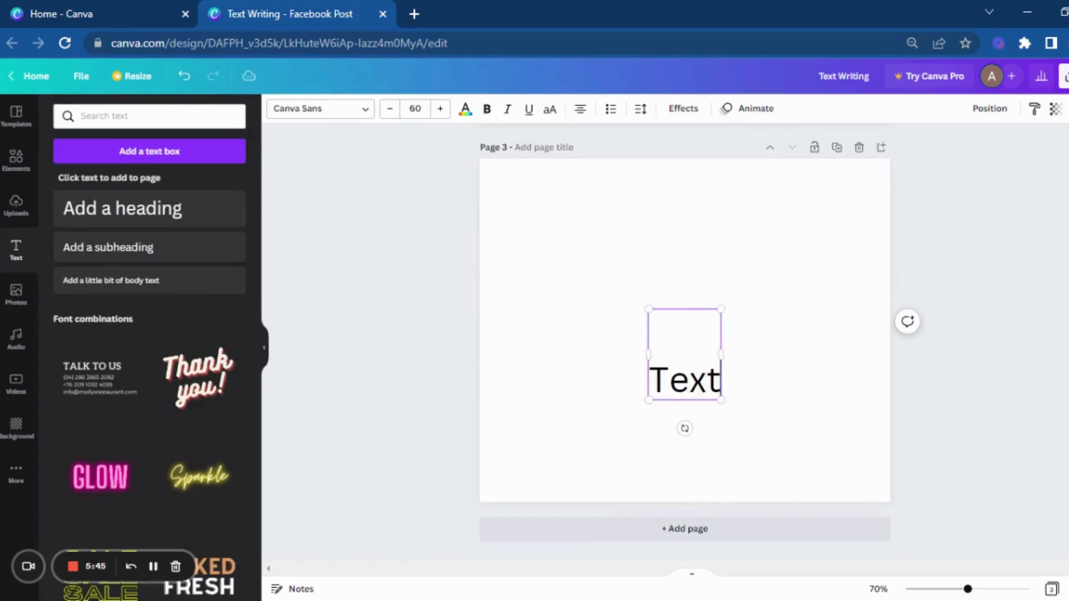
type(" Writing")
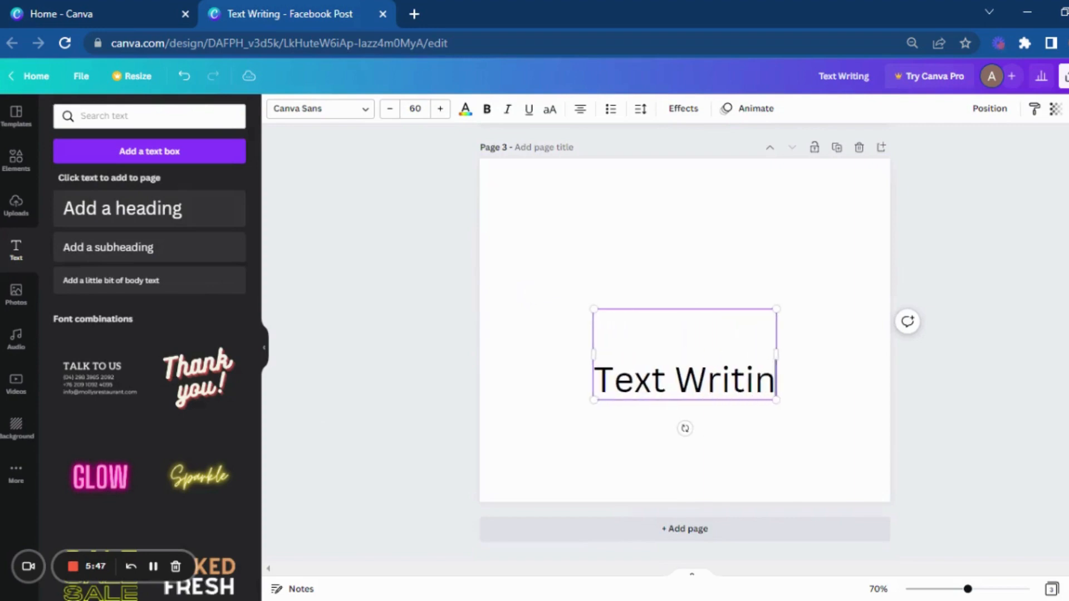
Step: Remove the blank line above the words in the "Text Writing" heading
left_click(814, 390)
left_click(746, 381)
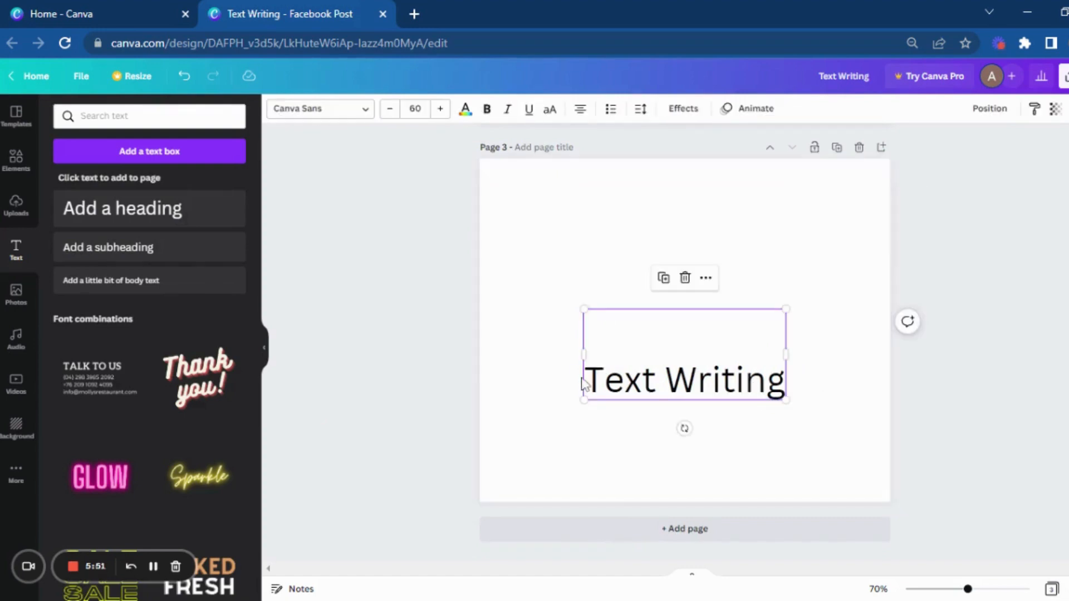
left_click(603, 381)
left_click(585, 381)
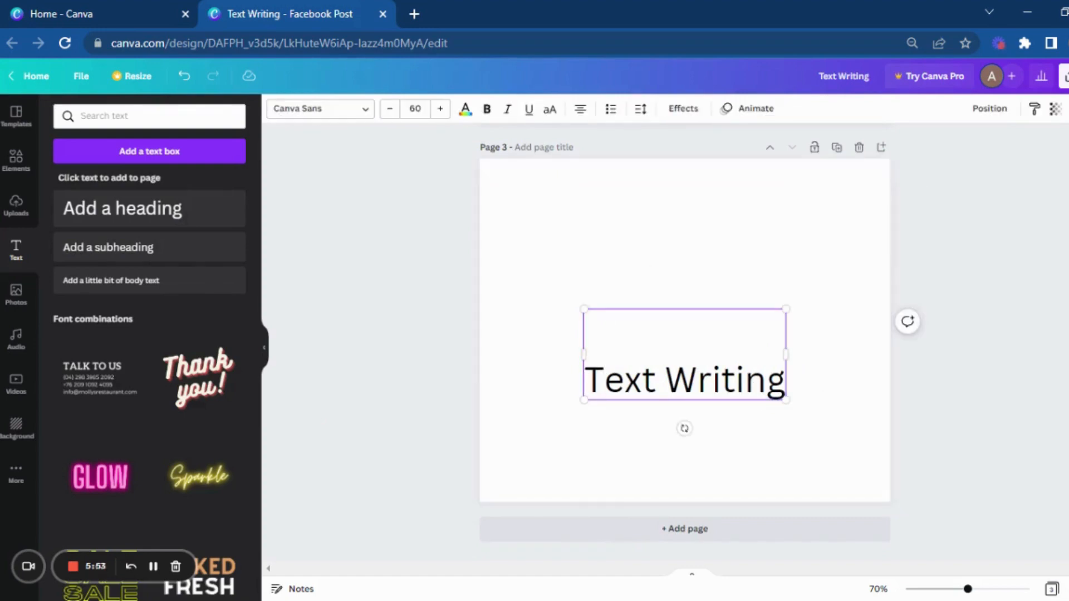
key("BackSpace")
left_click(728, 365)
left_click(775, 339)
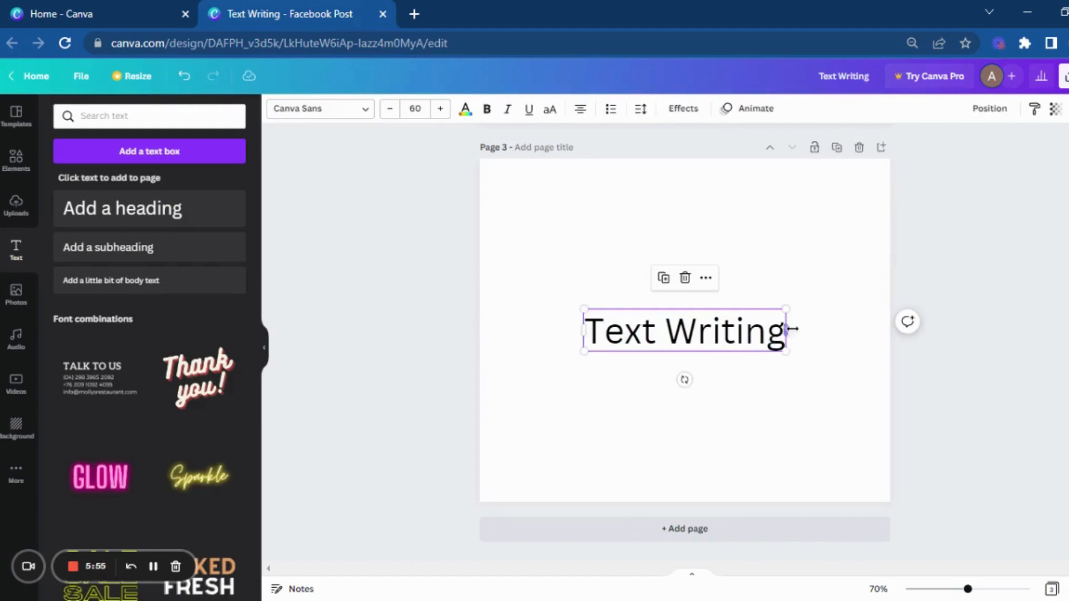
Step: Narrow the "Text Writing" text box so the words wrap onto two lines, and center it on page 3
left_click_drag(787, 331, 749, 330)
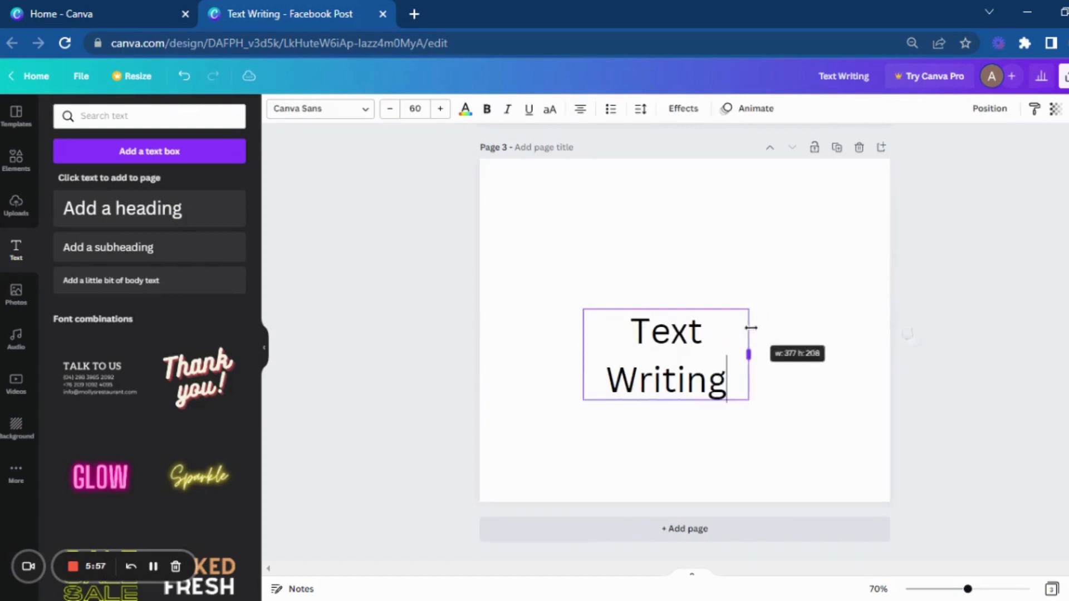
left_click_drag(665, 382, 683, 359)
left_click(653, 384)
left_click(668, 367)
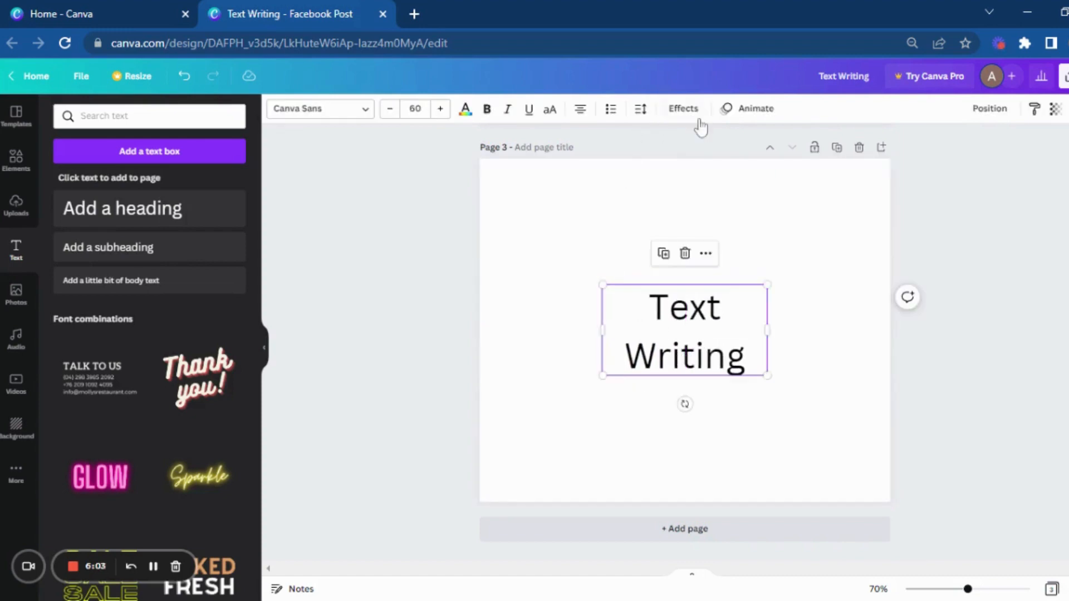
Step: Apply the Hollow effect at thickness 97 to the "Text Writing" heading and change its font to Horizon
left_click(684, 110)
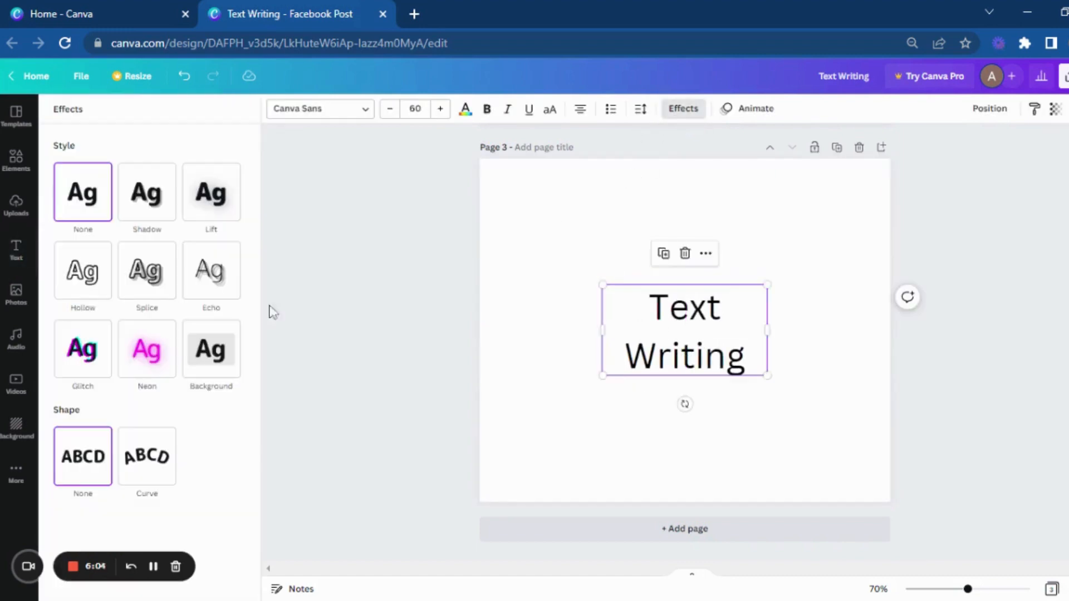
left_click(77, 283)
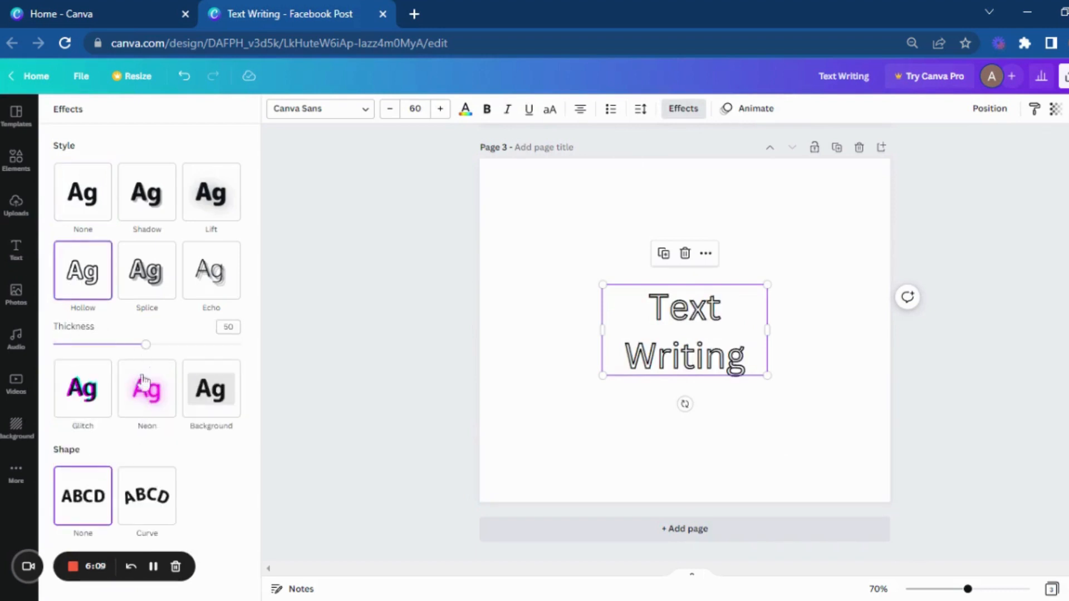
left_click_drag(146, 345, 235, 346)
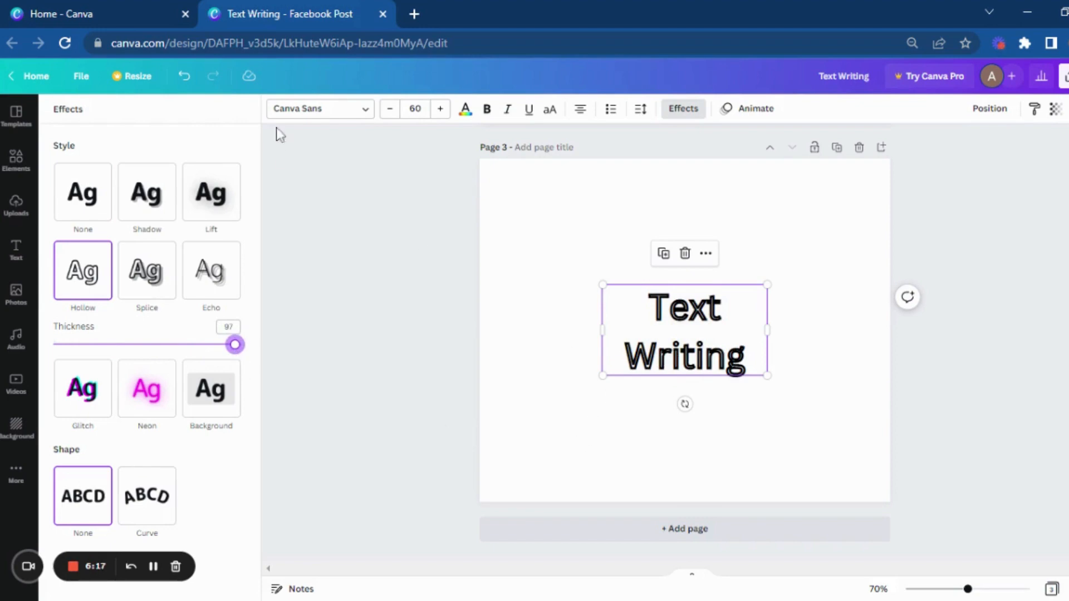
left_click(329, 113)
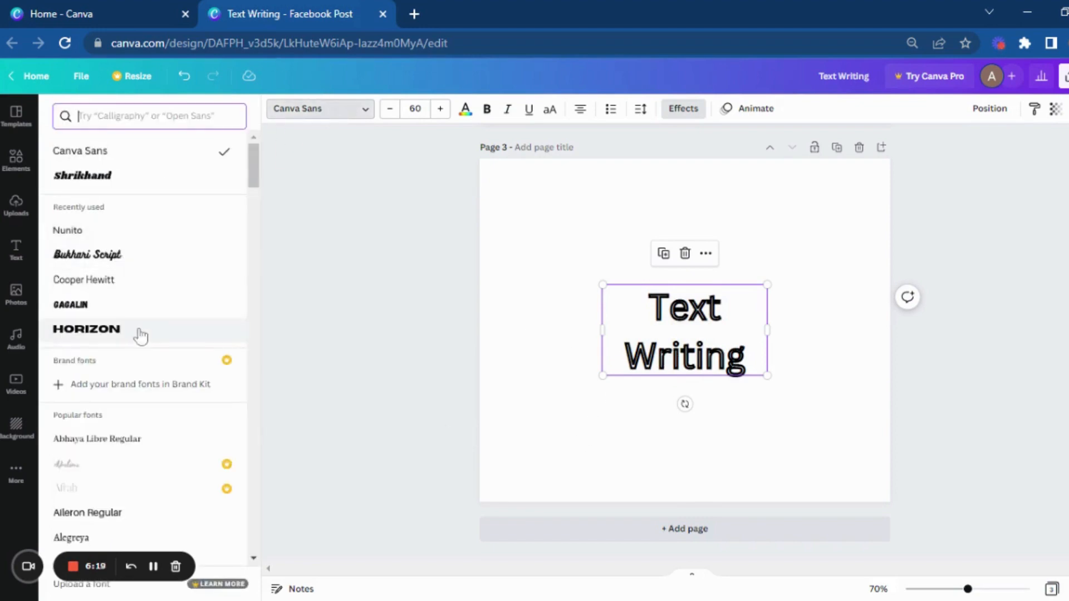
left_click(142, 331)
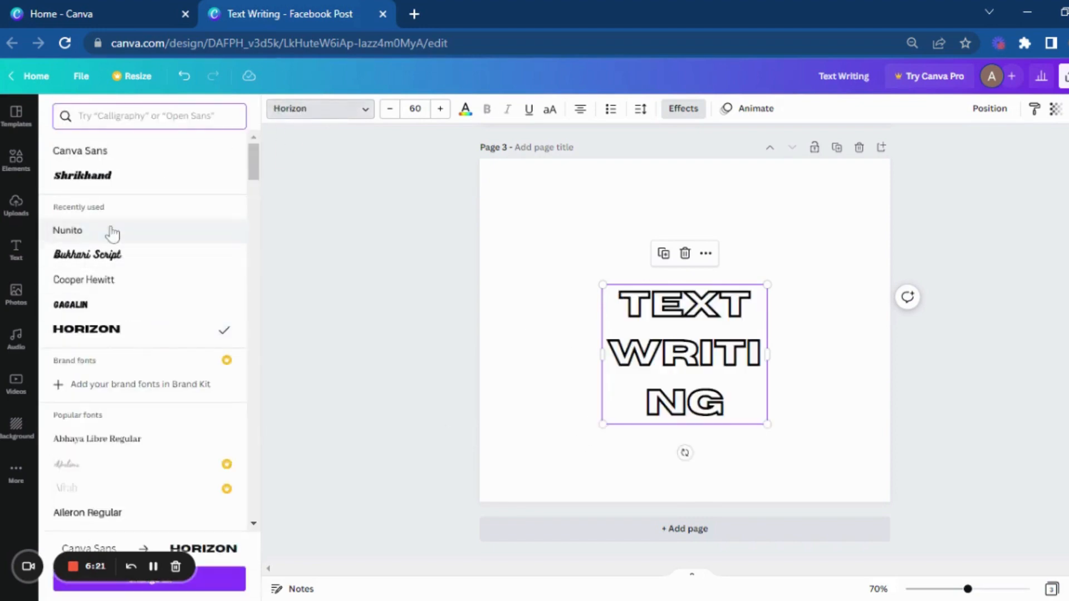
Step: Change the "Text Writing" heading's font to Bukhari Script and widen its letter spacing
left_click(114, 261)
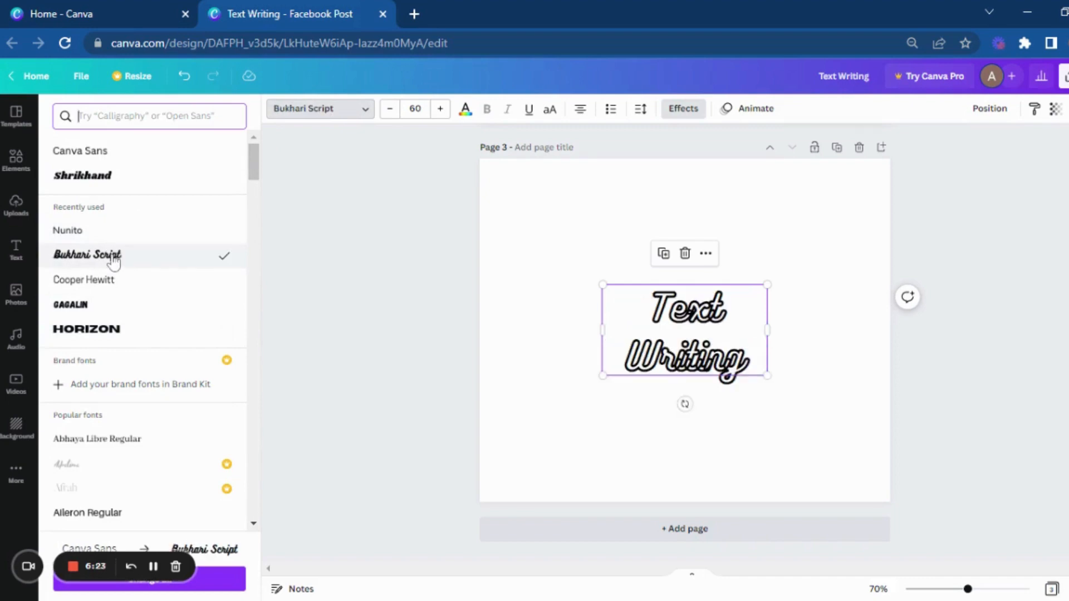
left_click(718, 356)
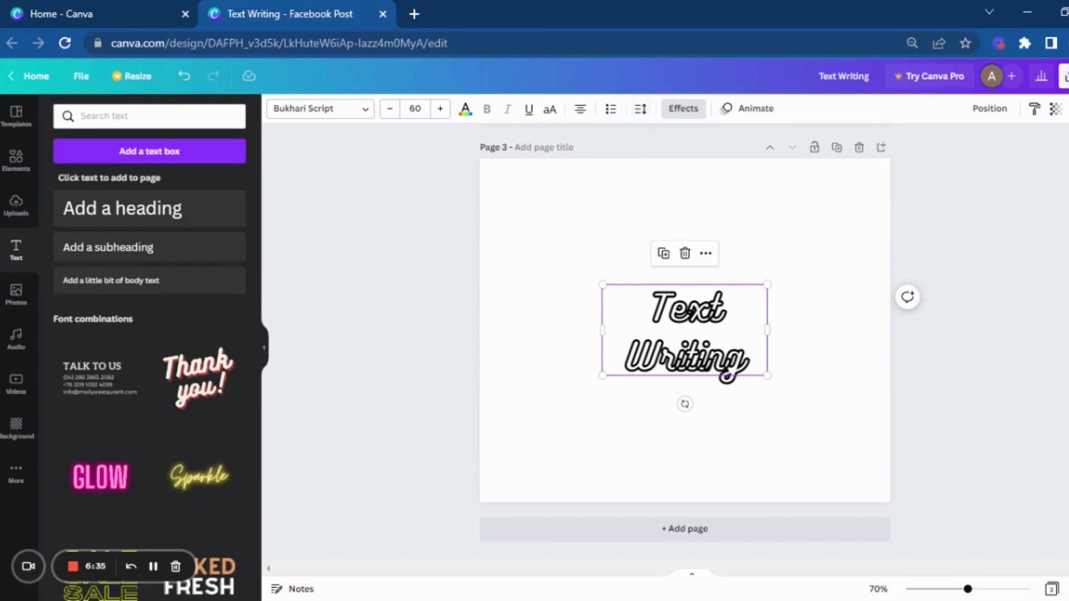
left_click(641, 109)
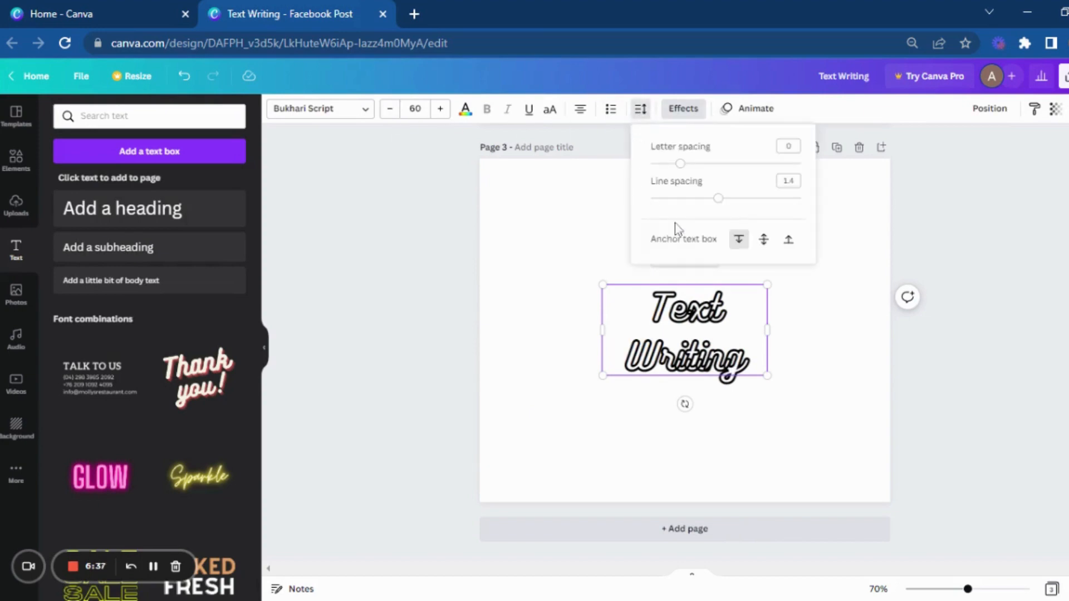
left_click(719, 201)
left_click_drag(681, 166, 707, 169)
left_click(828, 377)
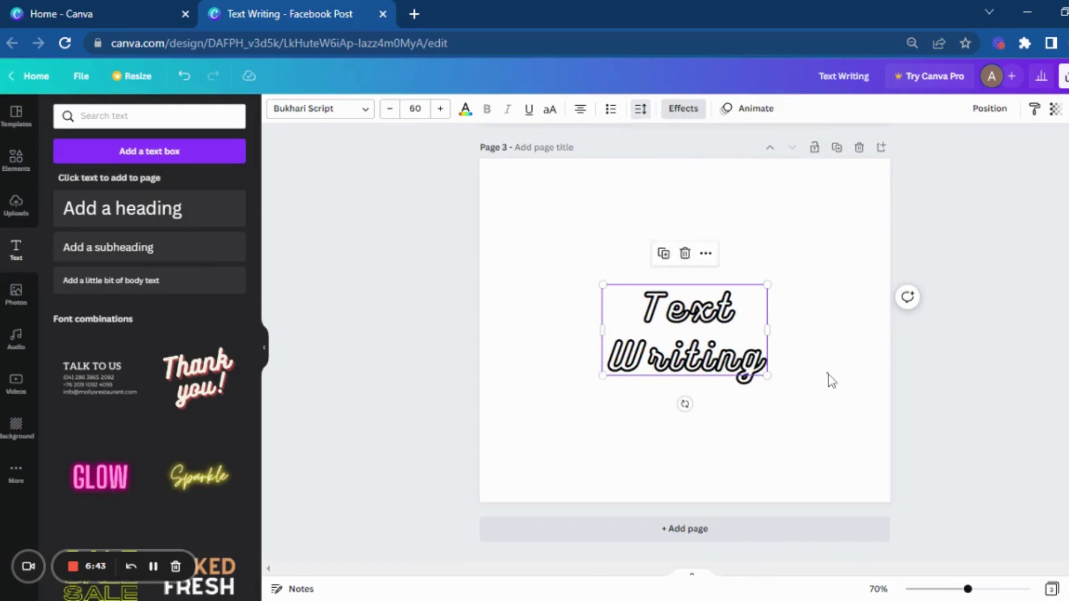
left_click(818, 387)
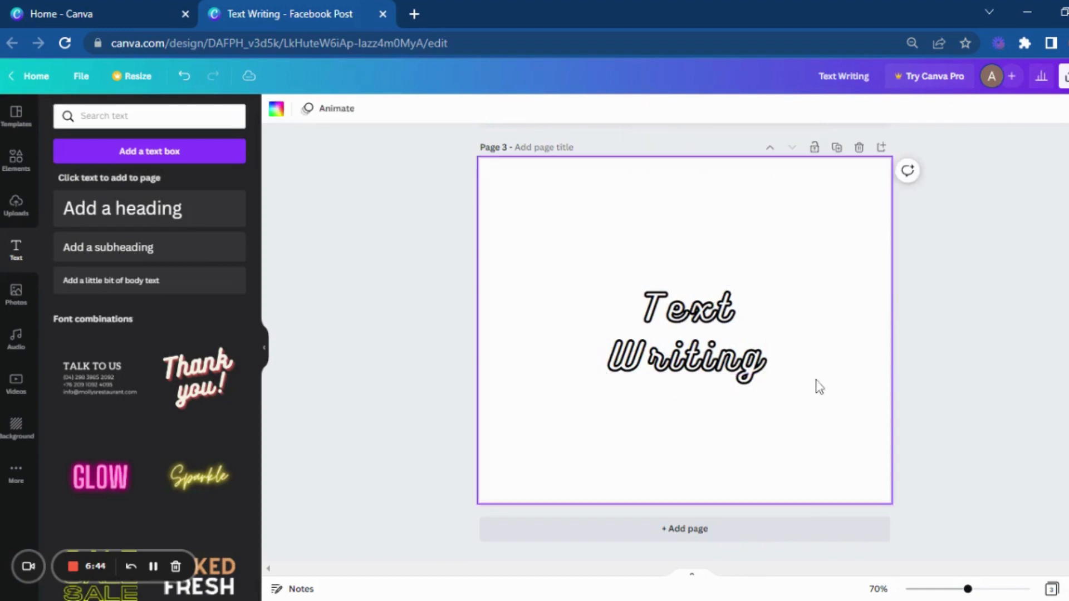
Step: Change the font of the "Text Writing" heading on page 3 to Shrikhand
left_click(658, 361)
left_click(341, 108)
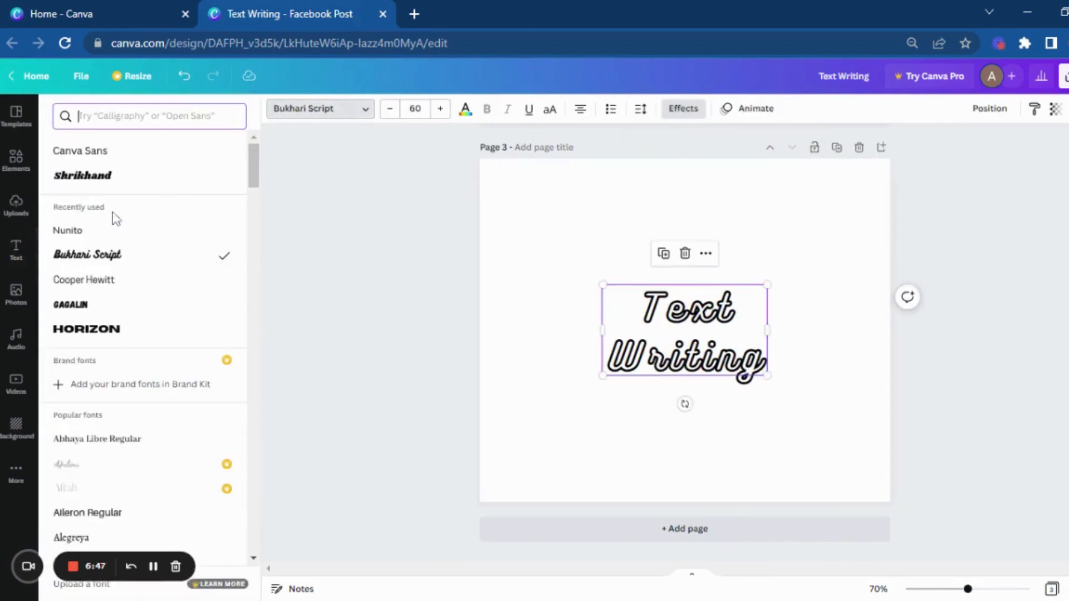
left_click(117, 202)
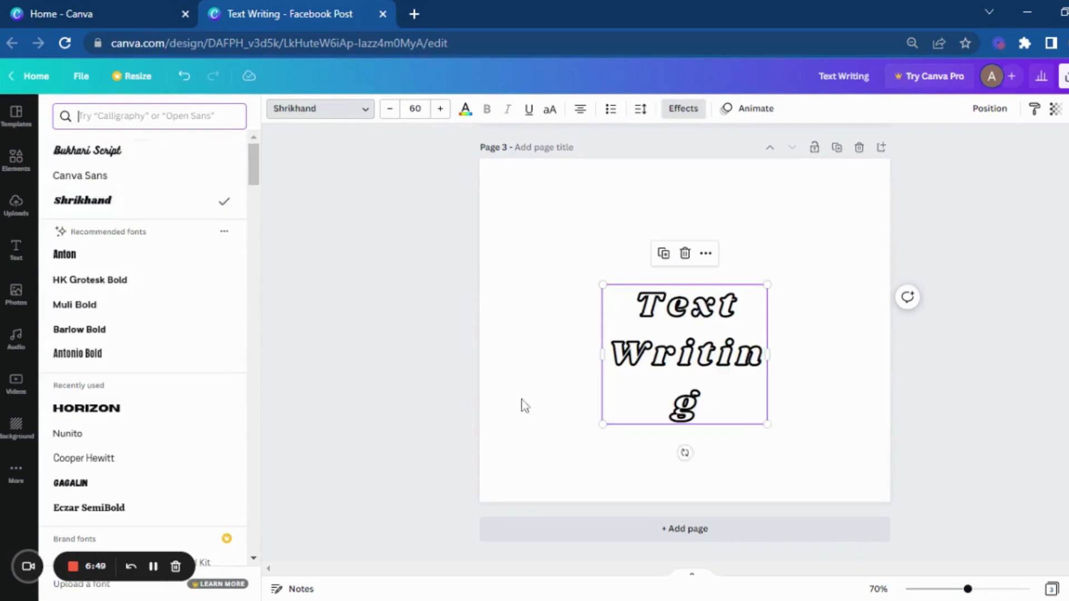
left_click(563, 405)
Step: Widen the "Text Writing" text box so "Writing" fits on one line, and center it horizontally on page 3
left_click_drag(770, 360, 809, 360)
left_click(824, 345)
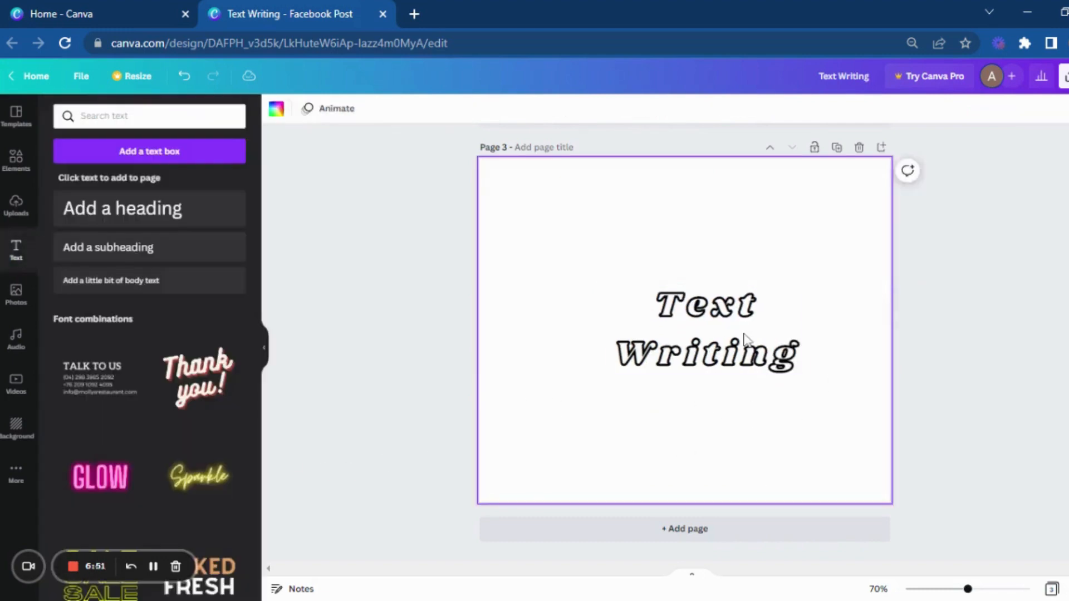
left_click_drag(745, 339, 733, 388)
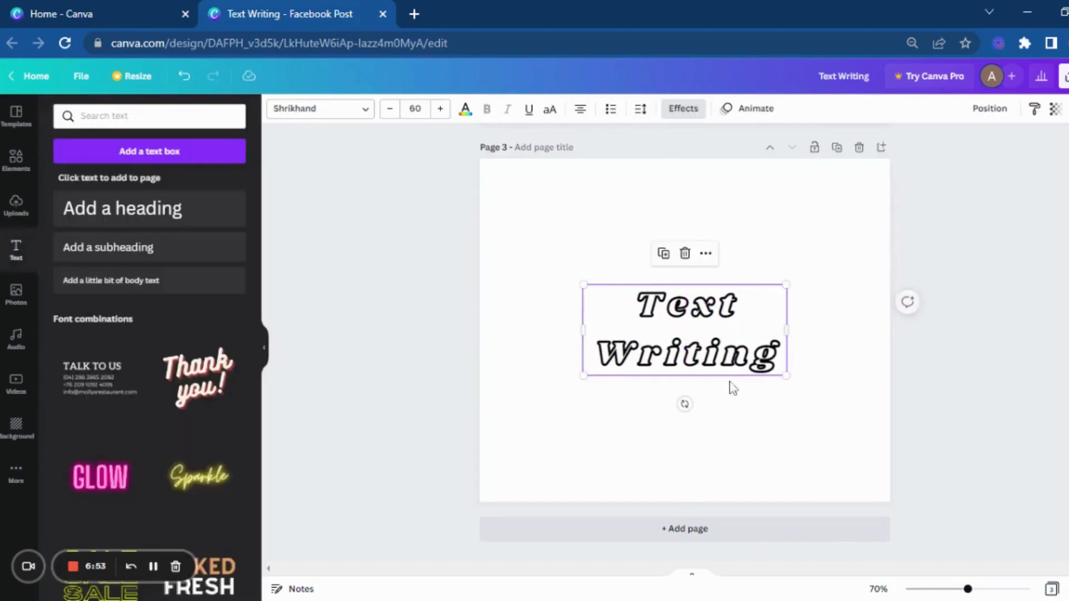
left_click(716, 389)
Step: Color the hollow "Text Writing" heading red from the default colors
left_click(702, 342)
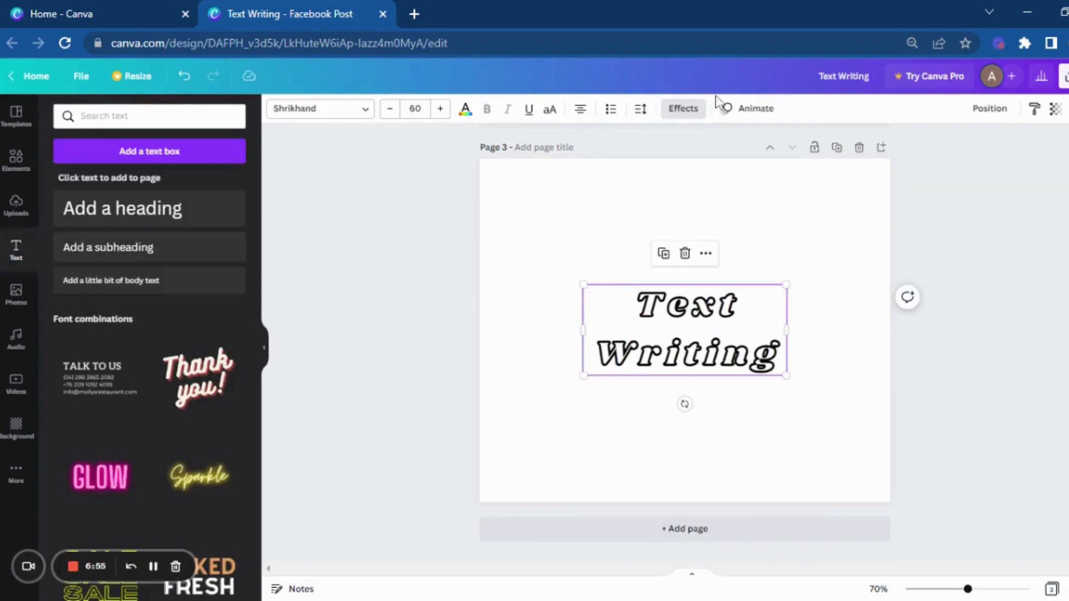
left_click(467, 110)
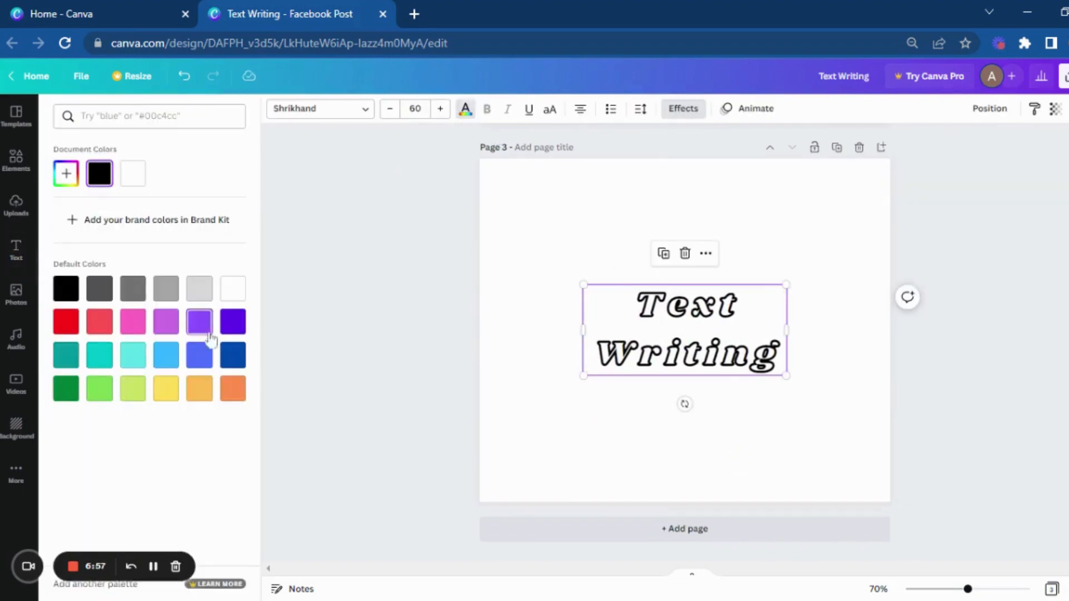
left_click(232, 390)
left_click(65, 321)
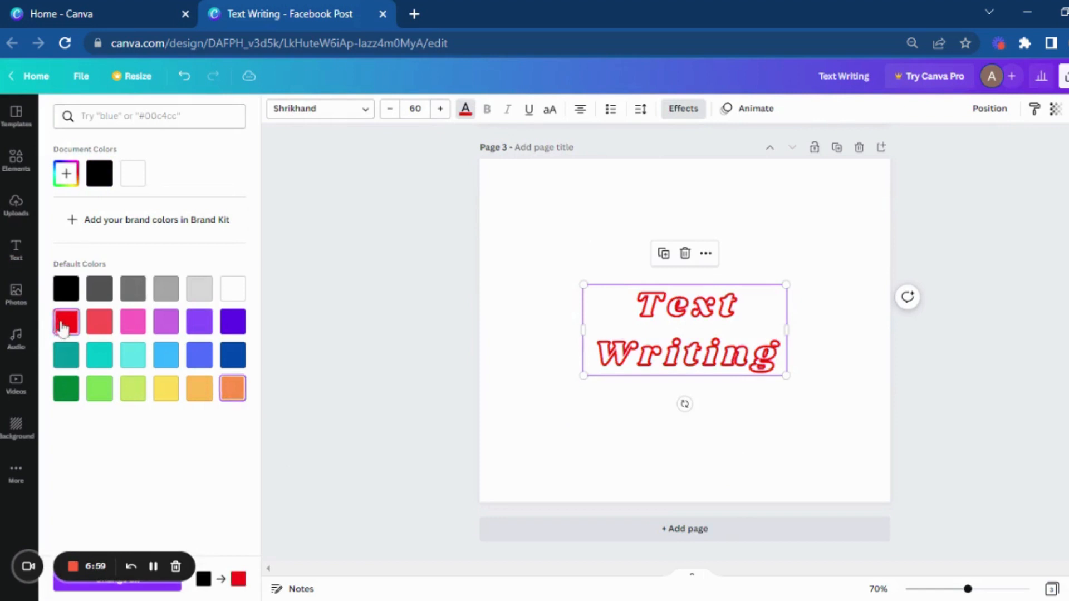
key("Escape")
left_click(592, 437)
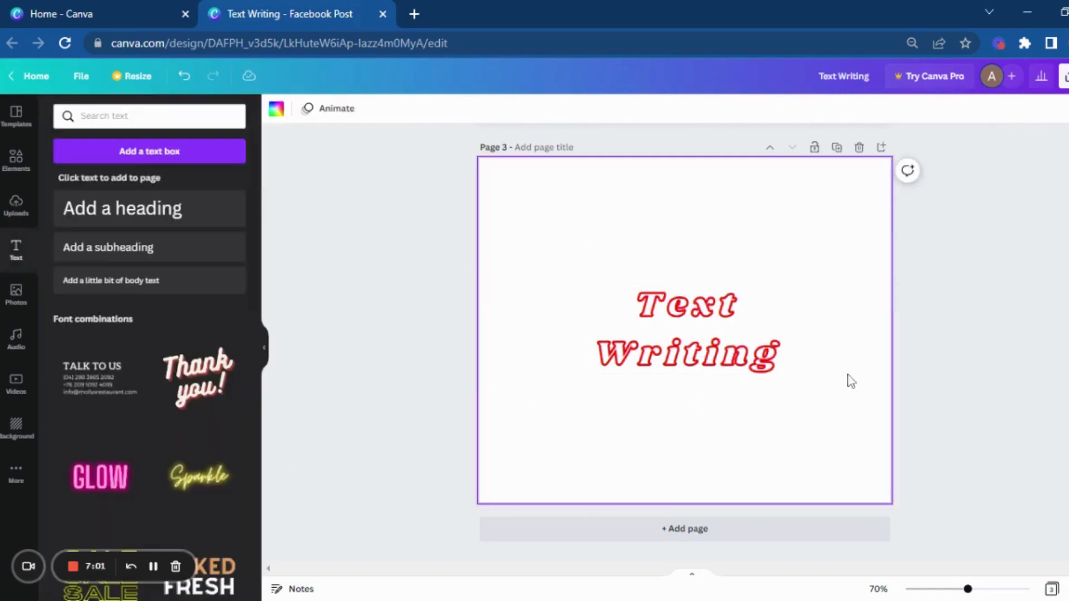
Step: Add a fourth page and place a heading on it reading "Birthday" with "Party" on a second line
left_click(742, 532)
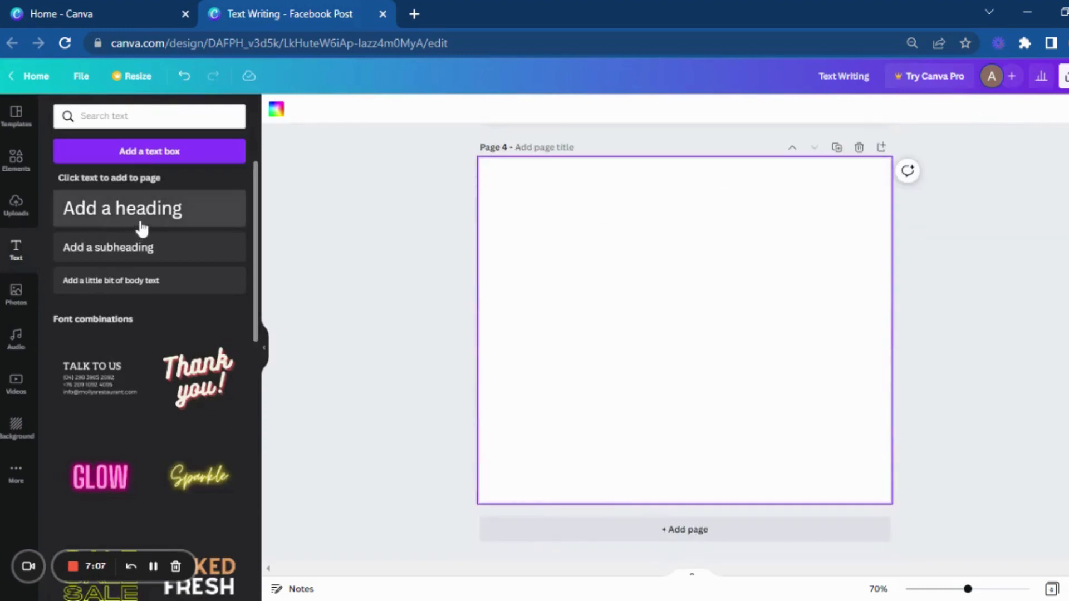
left_click(144, 222)
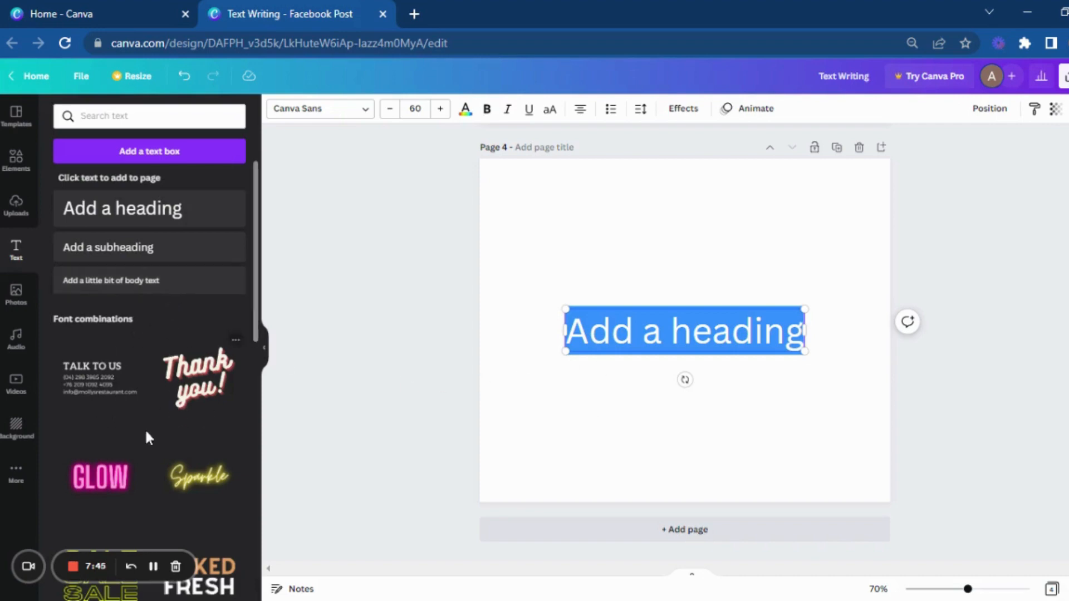
type("Biryhday")
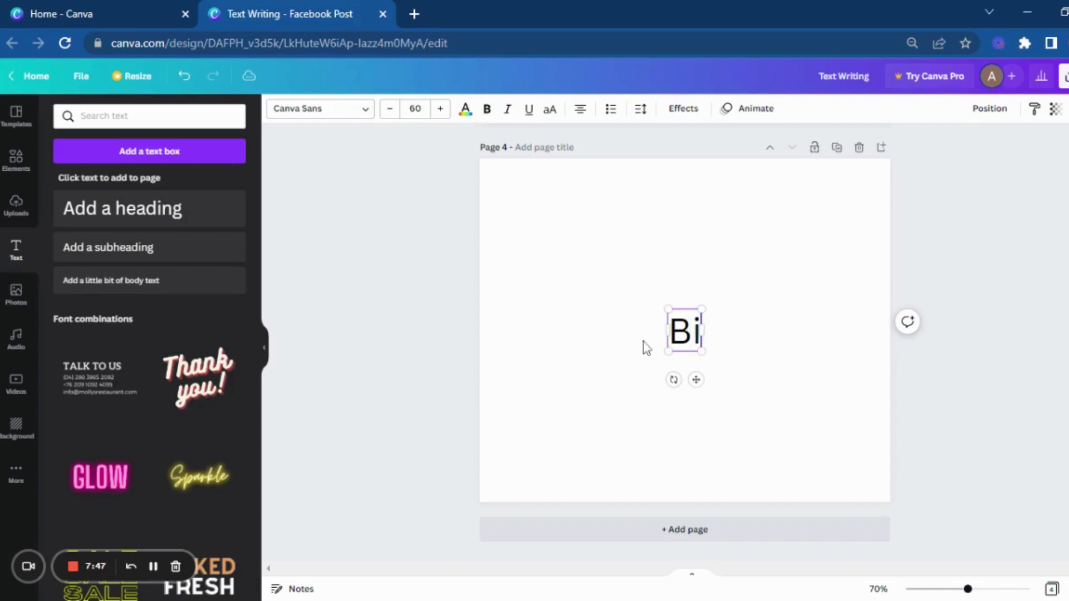
key("BackSpace")
key("BackSpace")
key("BackSpace")
key("BackSpace")
key("BackSpace")
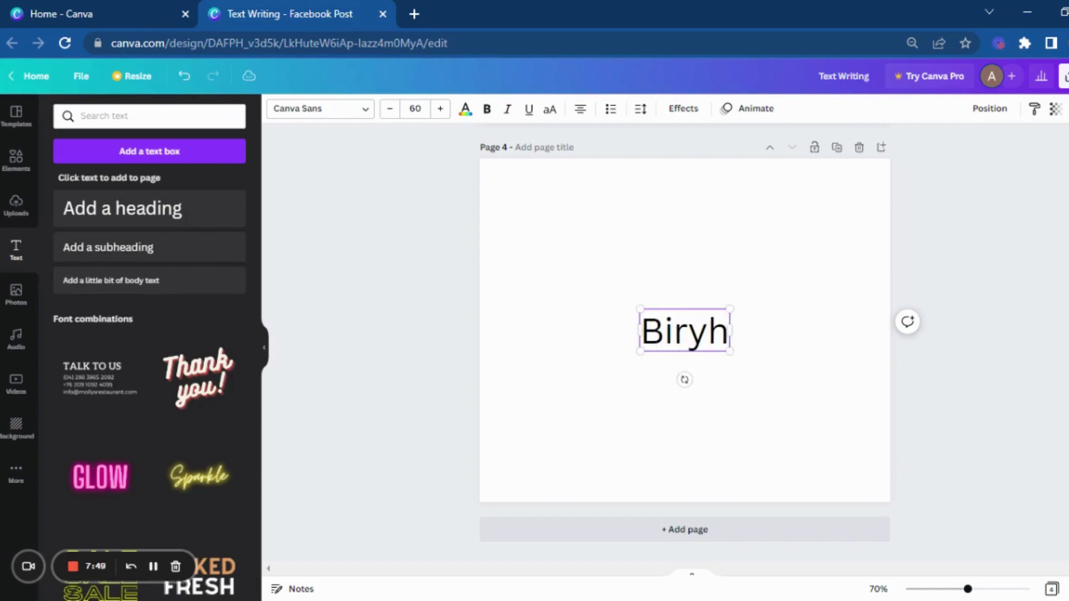
type("TH")
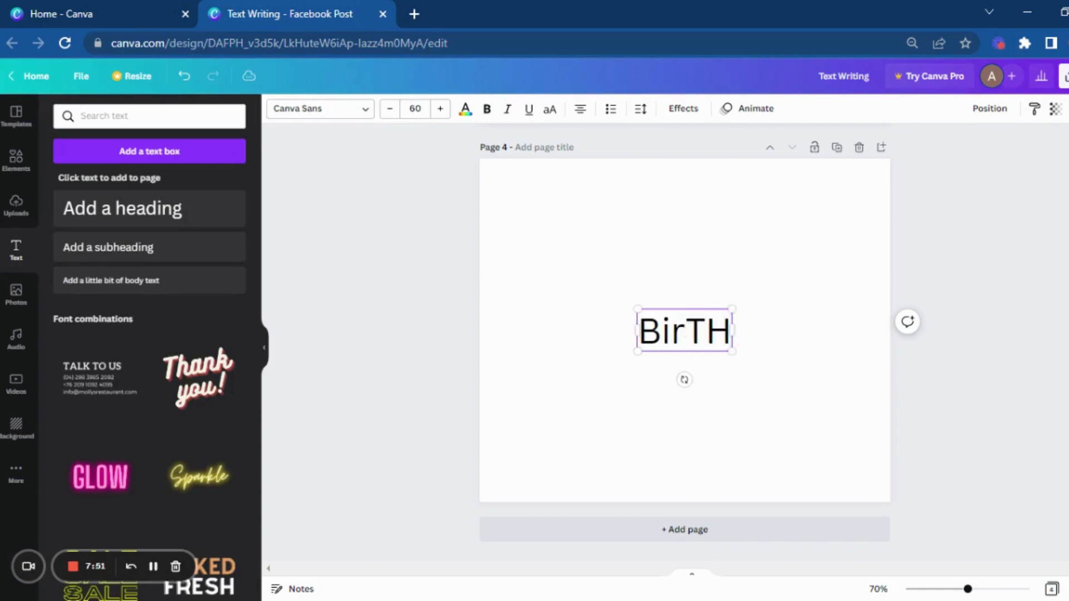
key("BackSpace")
key("BackSpace")
type("thday")
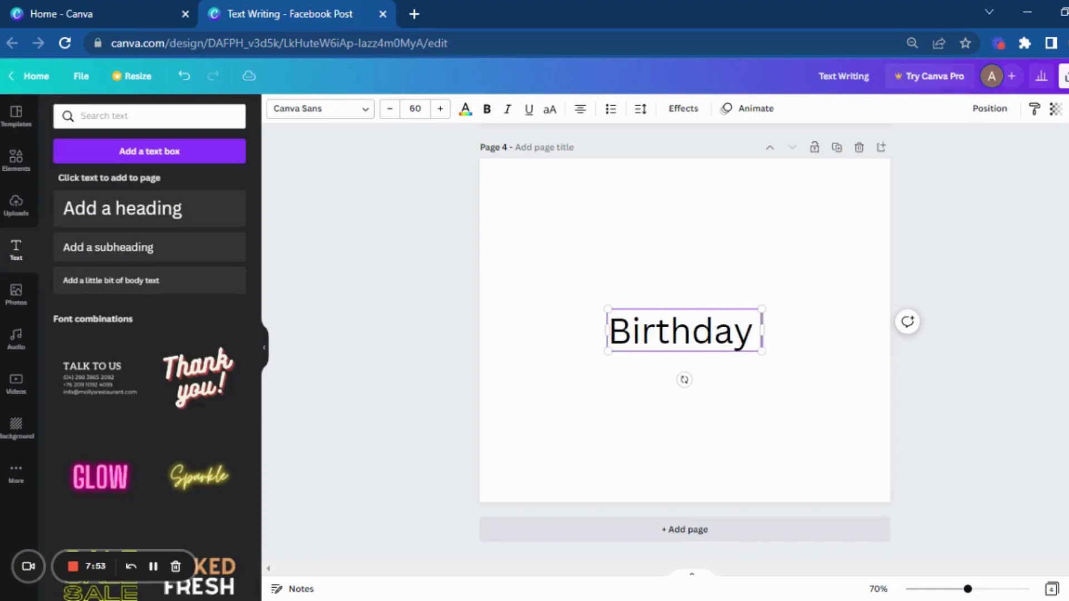
key("Return")
type("Party")
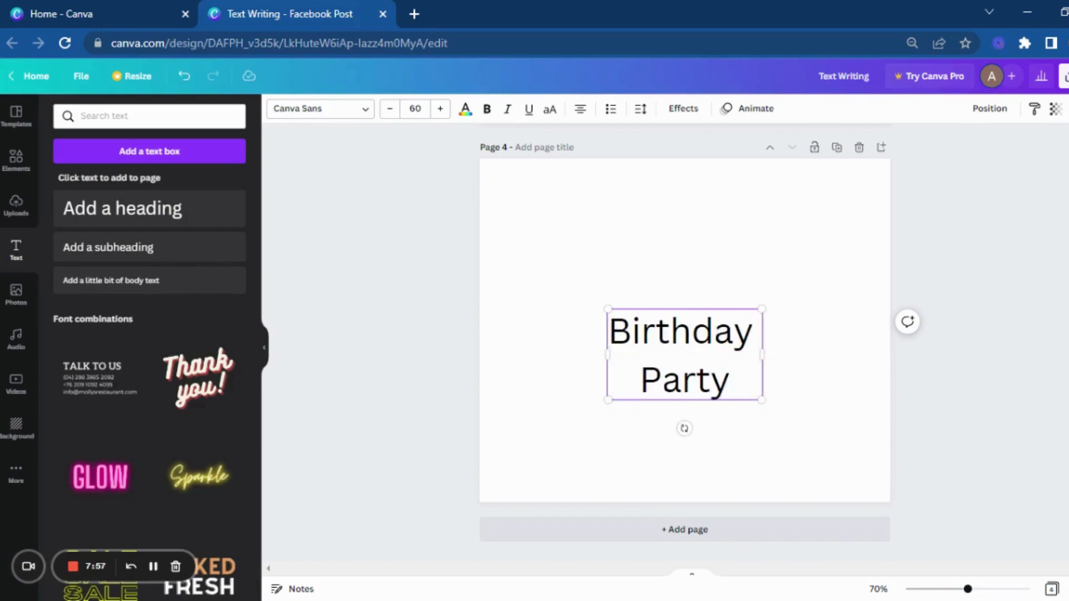
left_click(604, 428)
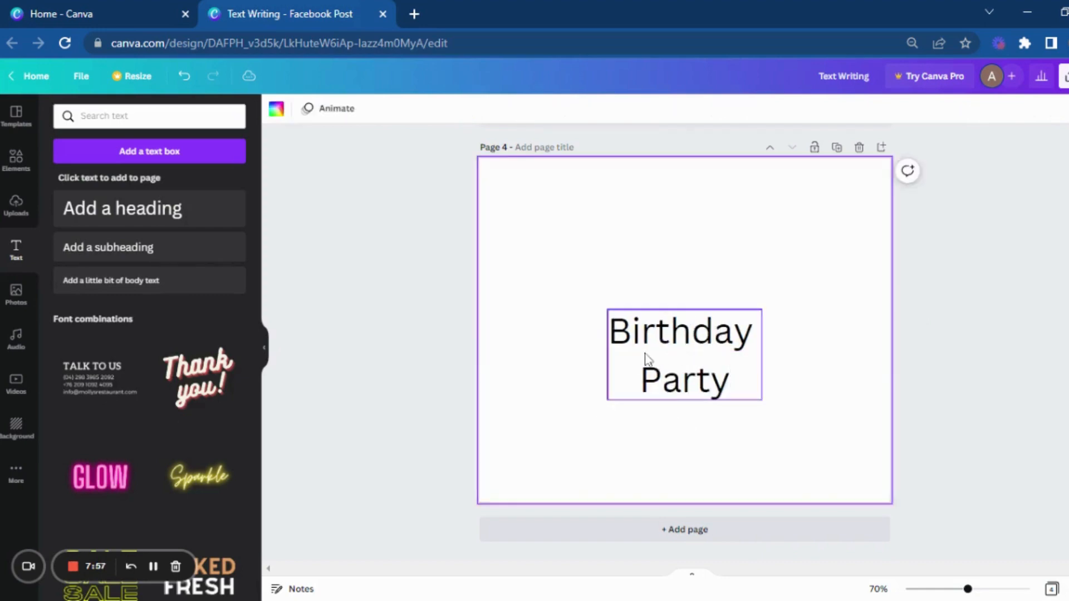
Step: Color the "Birthday Party" heading dark green and make it bold
left_click(646, 363)
left_click(466, 109)
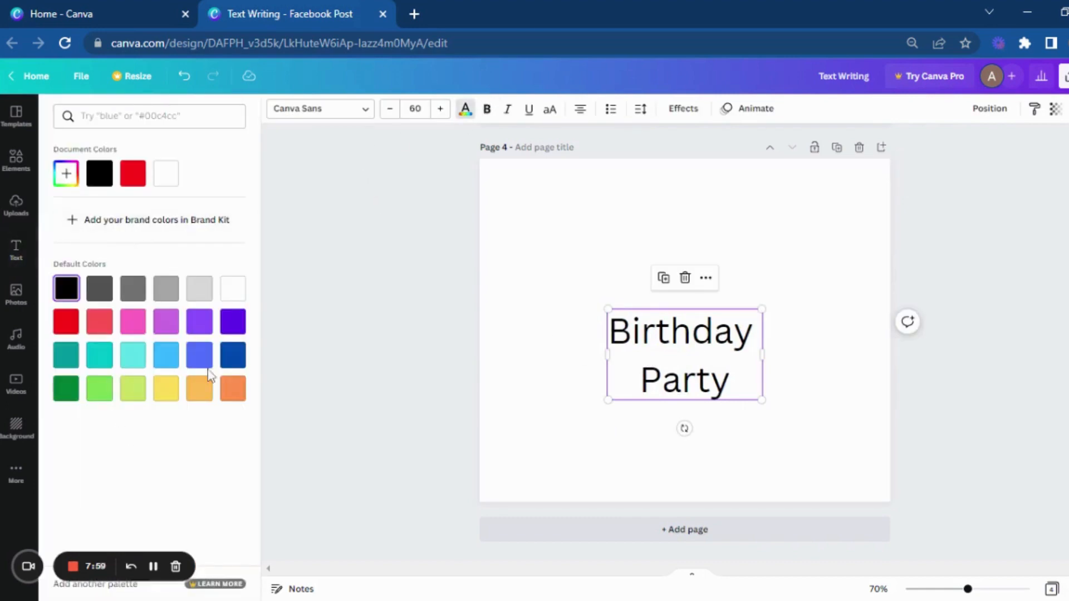
left_click(65, 388)
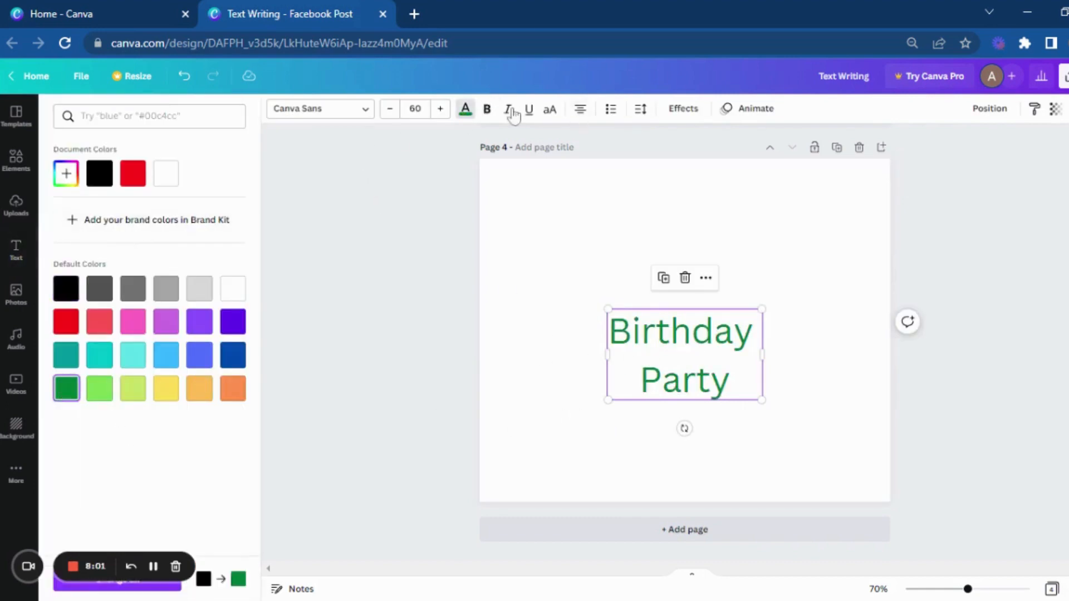
left_click(486, 109)
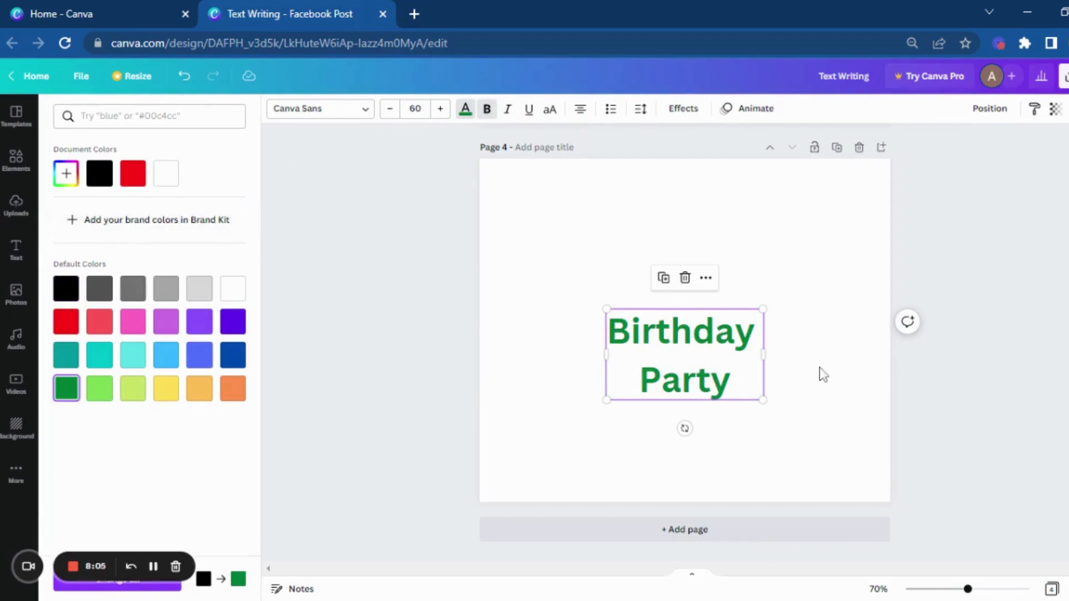
left_click(465, 109)
Step: Change the "Birthday Party" heading's font to Anton and apply the Splice effect to it
left_click(353, 111)
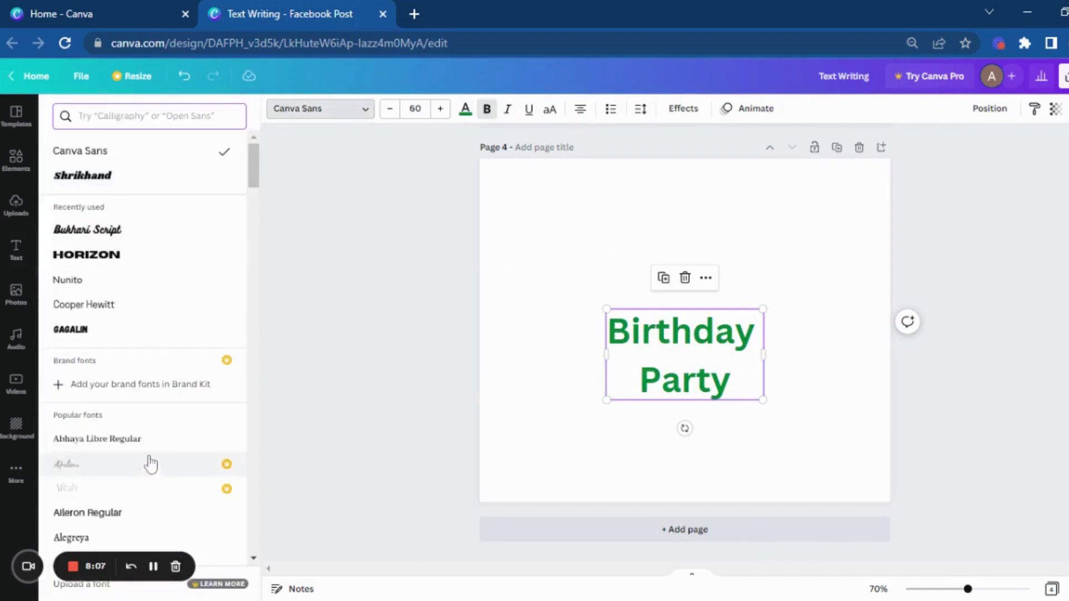
scroll(151, 464, "down", 5)
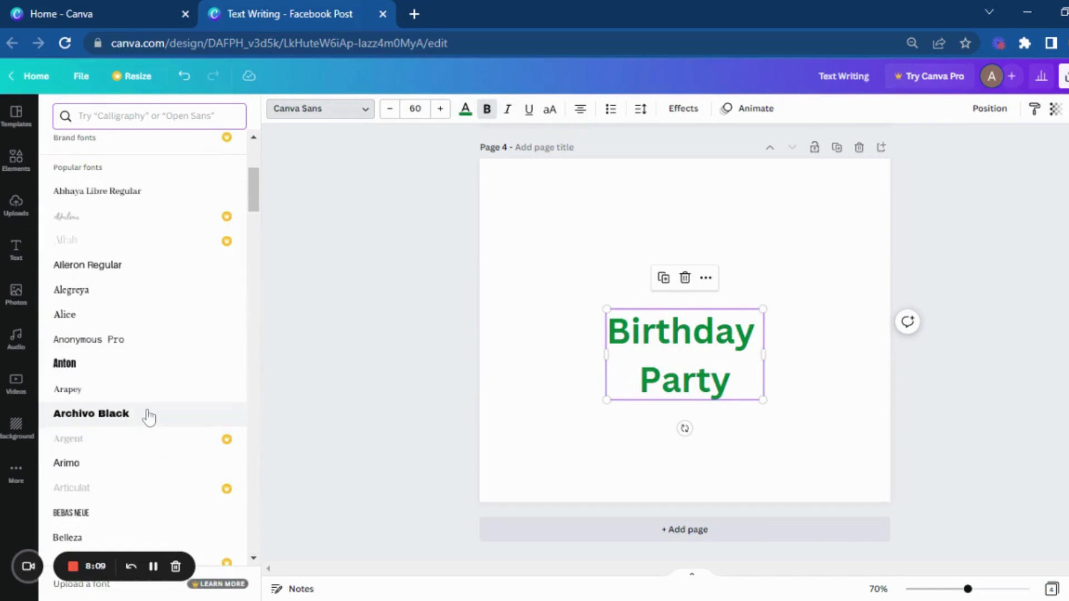
left_click(139, 363)
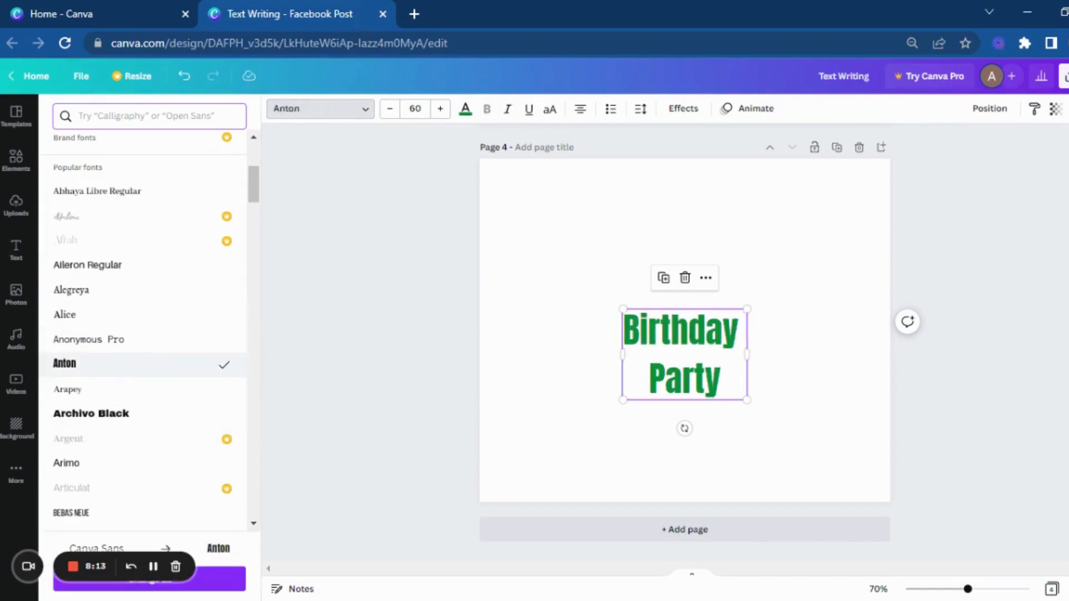
left_click(692, 111)
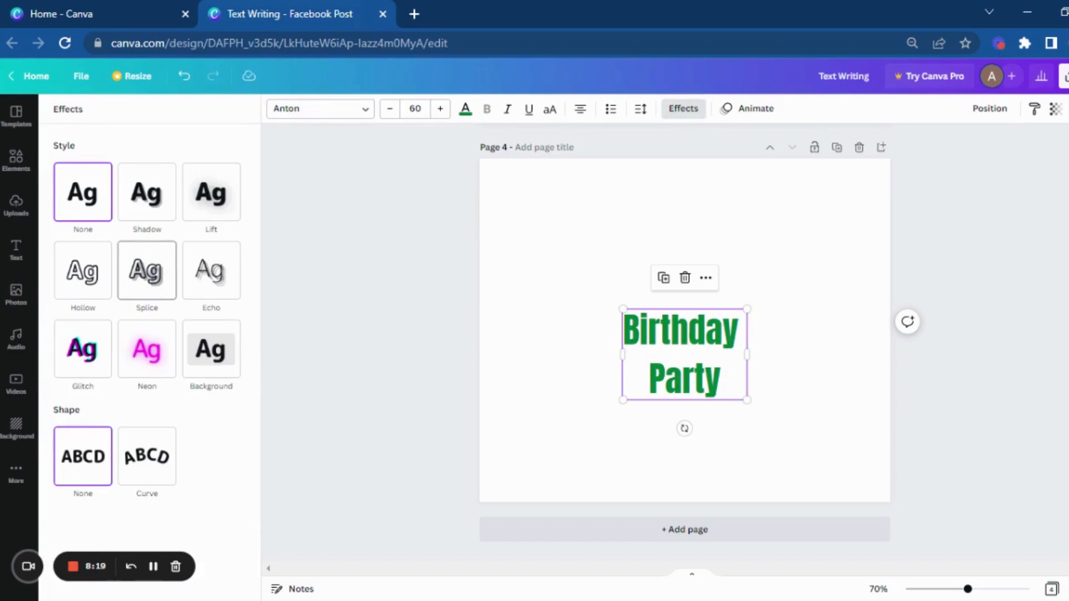
left_click(152, 285)
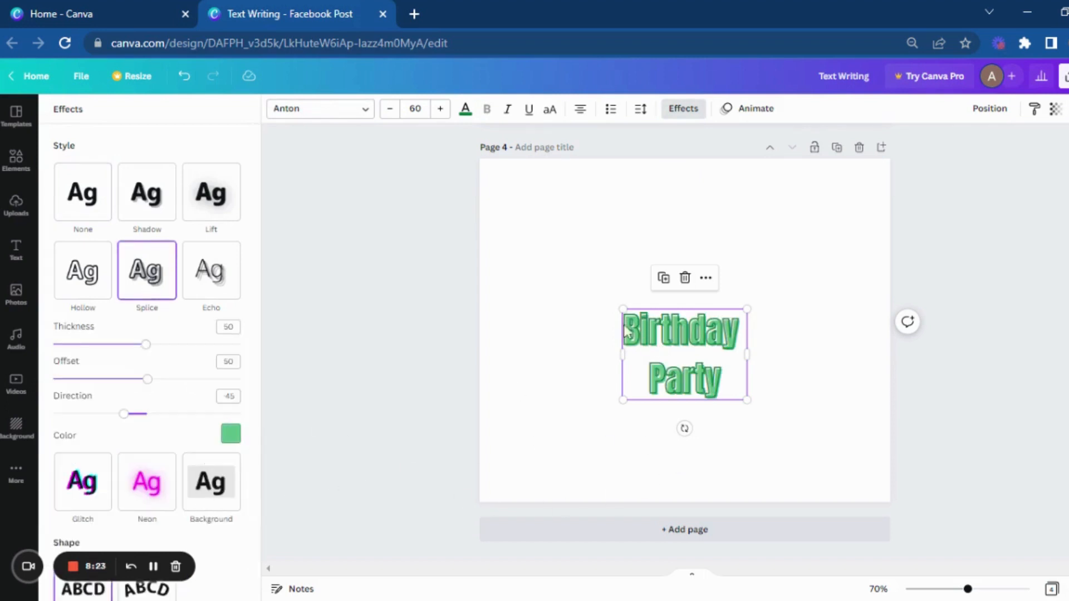
Step: Try Bukhari Script on the "Birthday Party" heading and settle on the Eczar SemiBold font
left_click(341, 109)
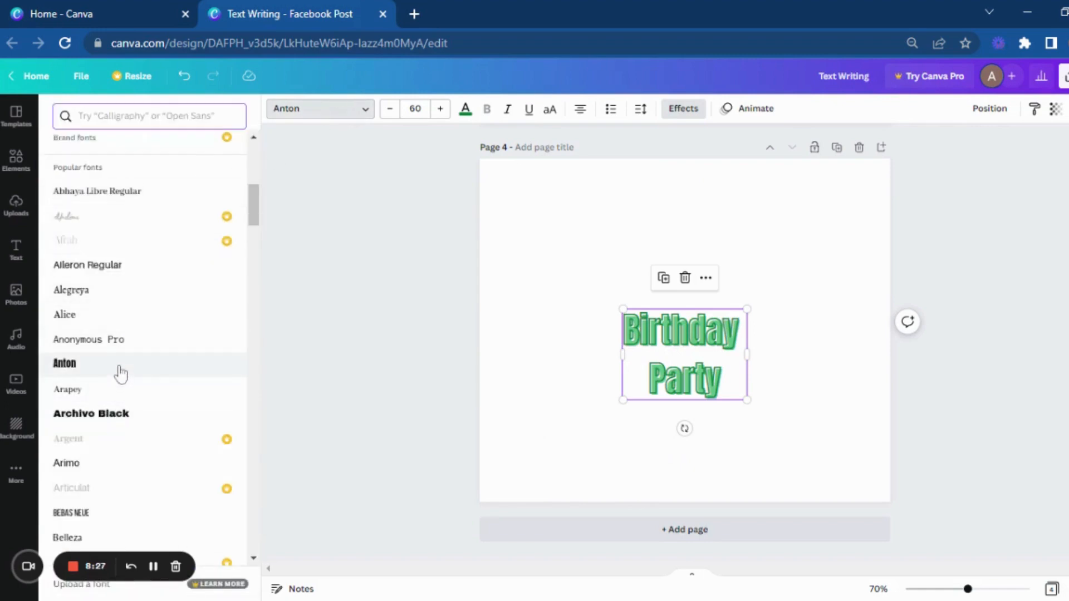
scroll(120, 372, "down", 5)
left_click(109, 418)
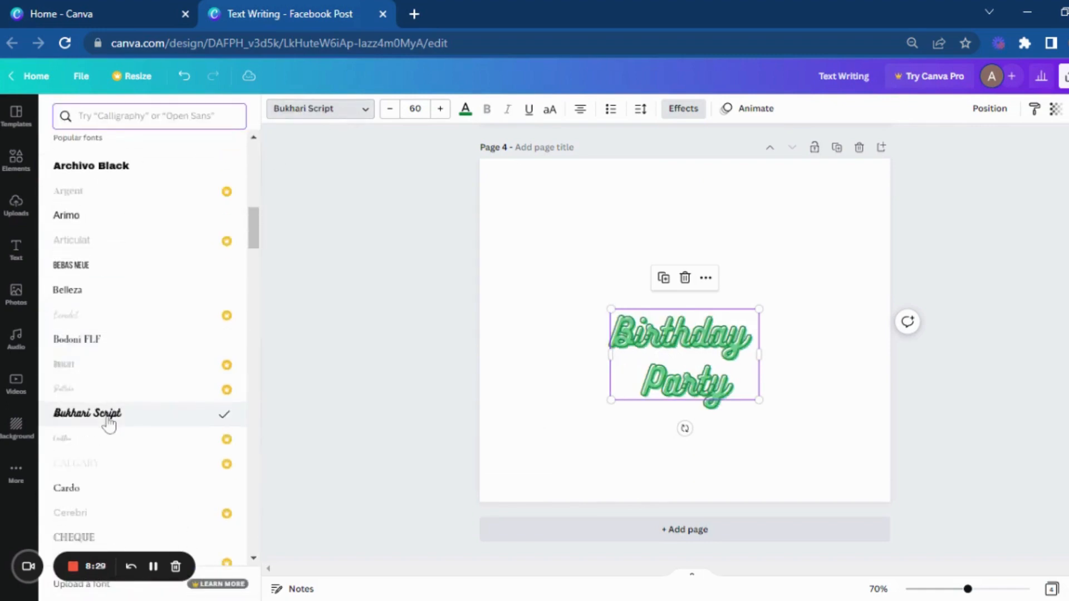
scroll(107, 417, "down", 4)
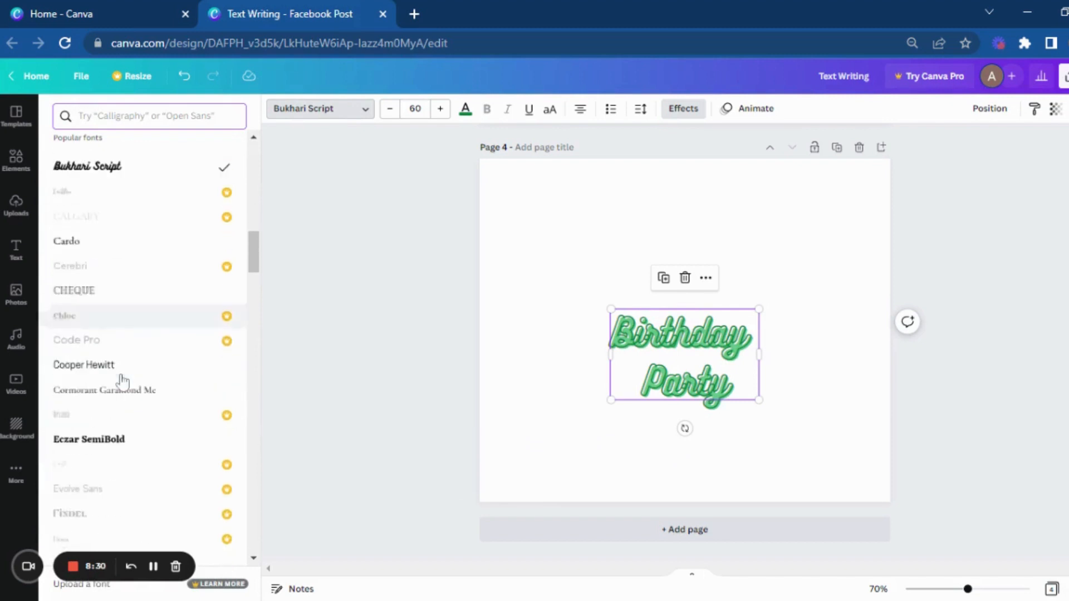
left_click(120, 439)
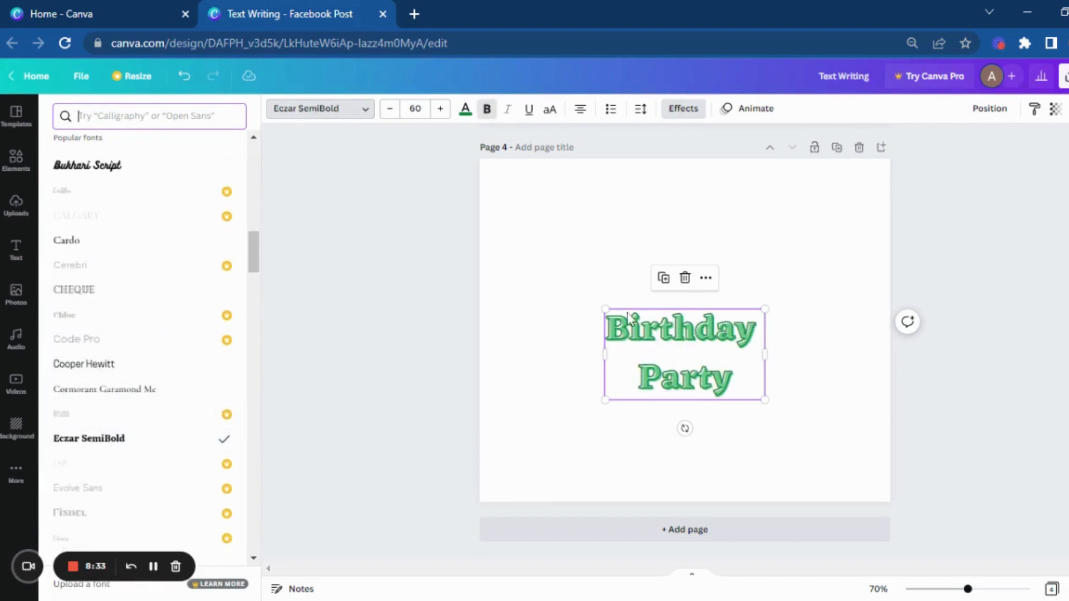
Step: Try red and dark green as the Splice color of the "Birthday Party" heading and settle on light green
left_click(682, 110)
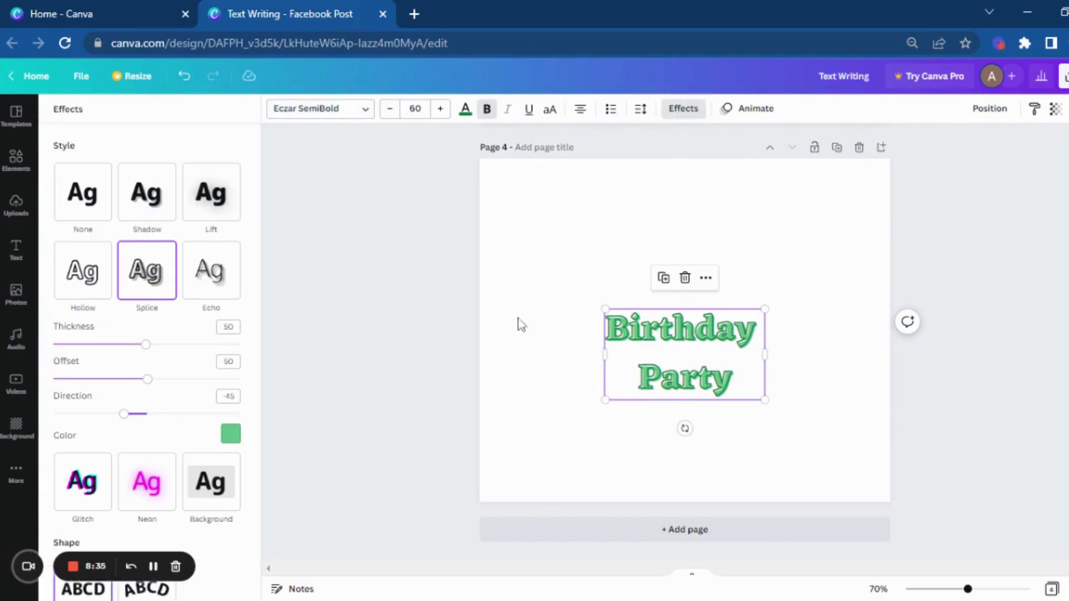
left_click(230, 434)
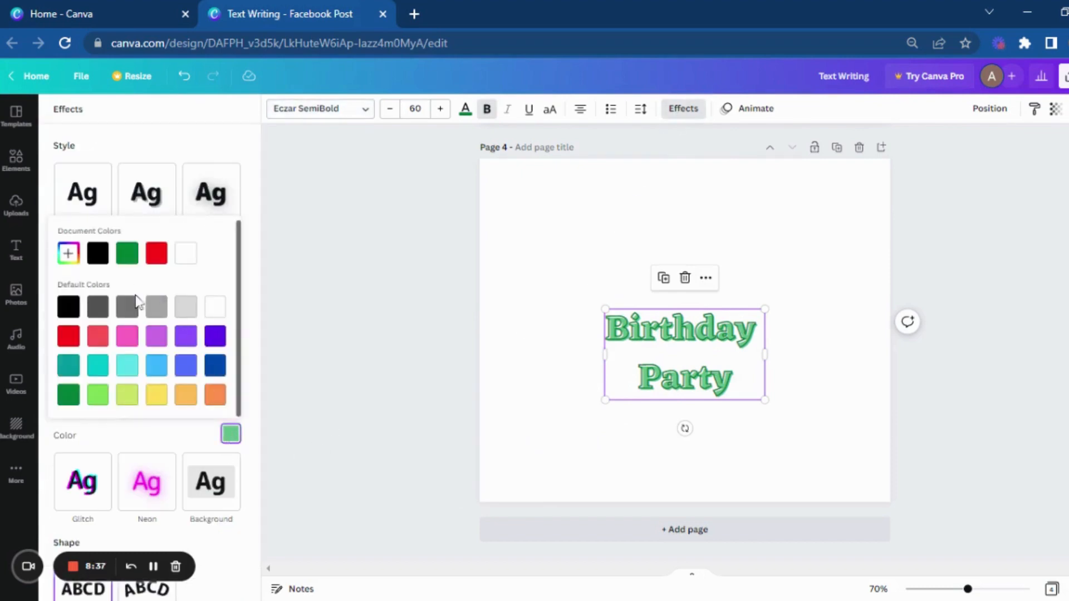
left_click(67, 340)
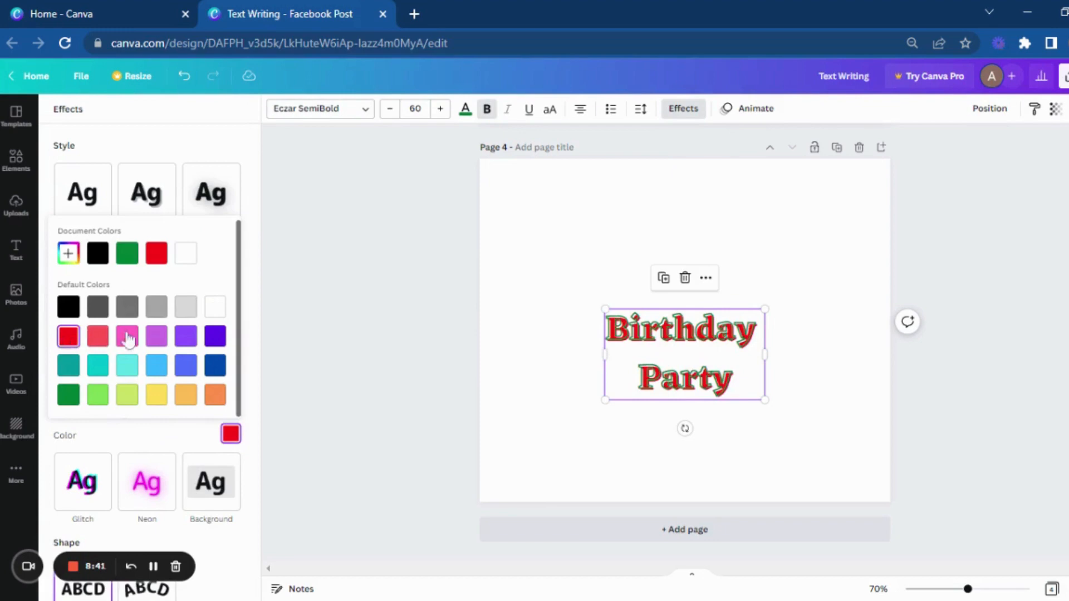
left_click(95, 396)
left_click(68, 396)
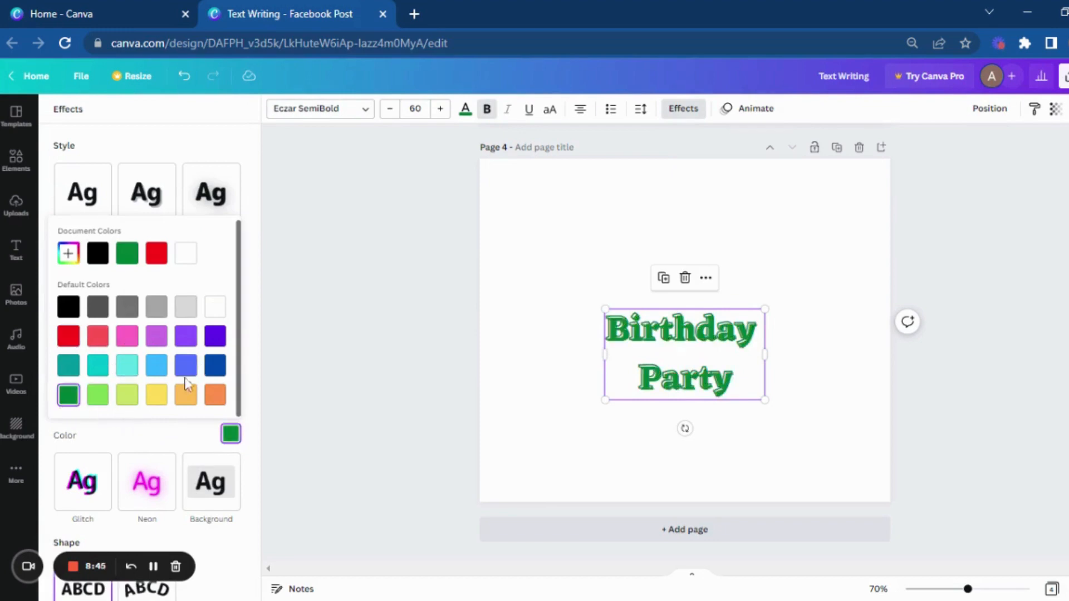
left_click(98, 394)
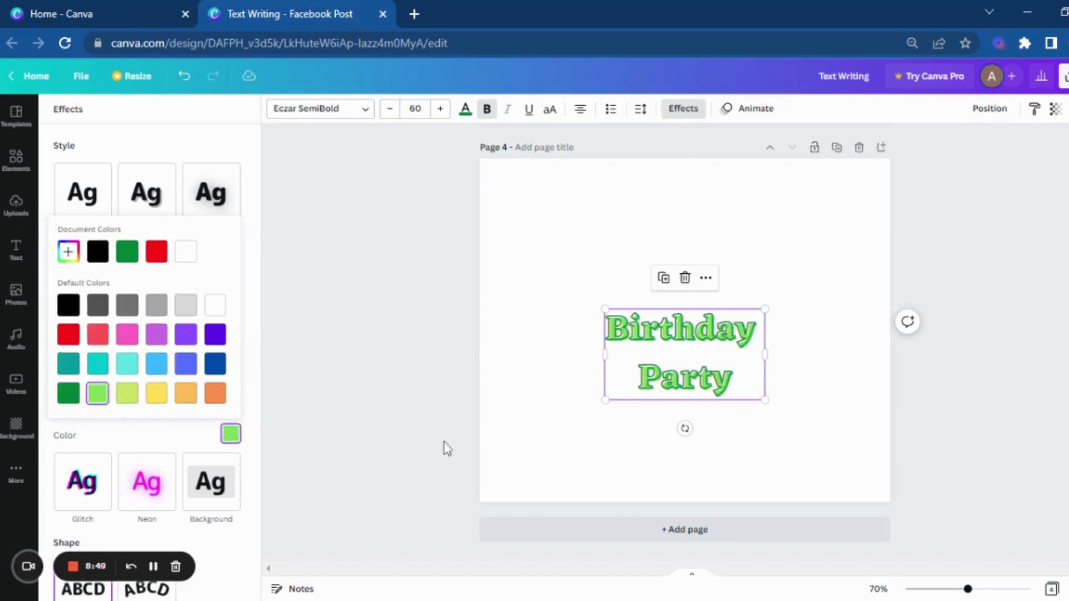
left_click(550, 456)
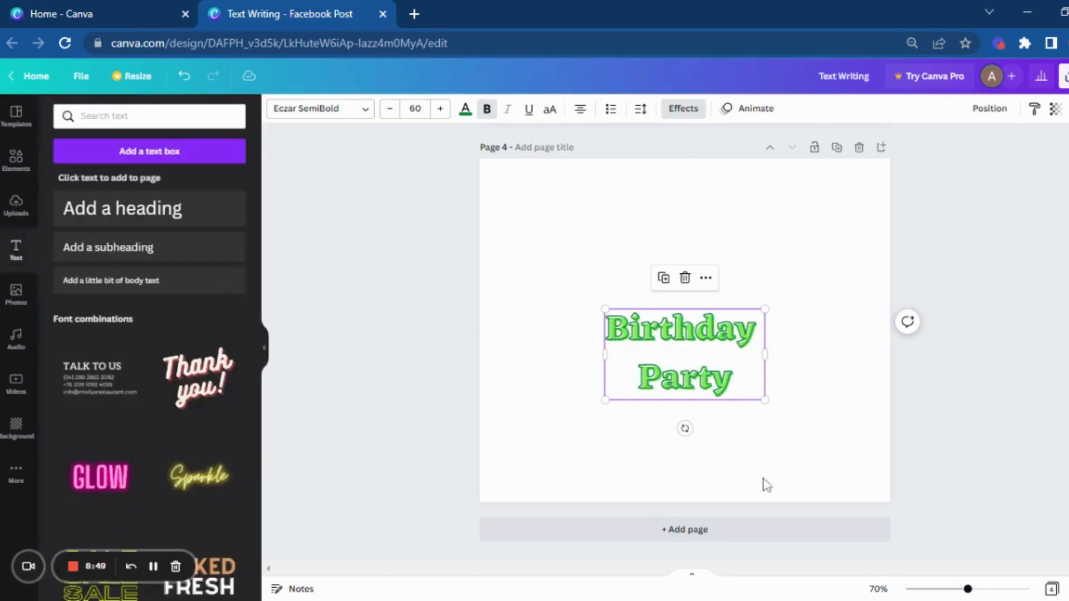
Step: Add a fifth page and place a heading on it reading "Content Writing"
left_click(730, 536)
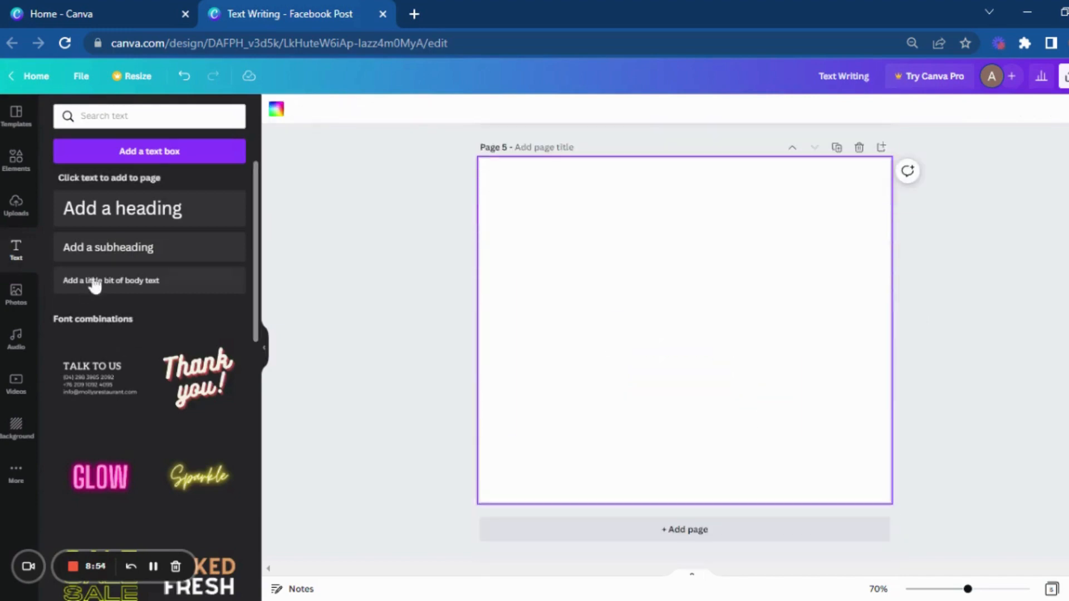
left_click(176, 224)
type("Con")
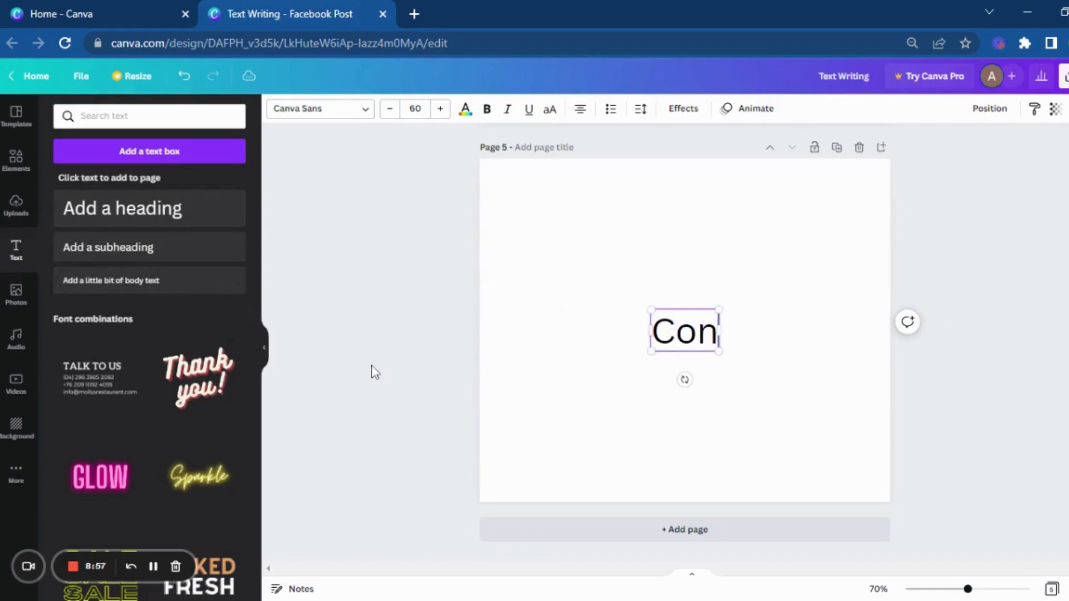
type("tent Wr")
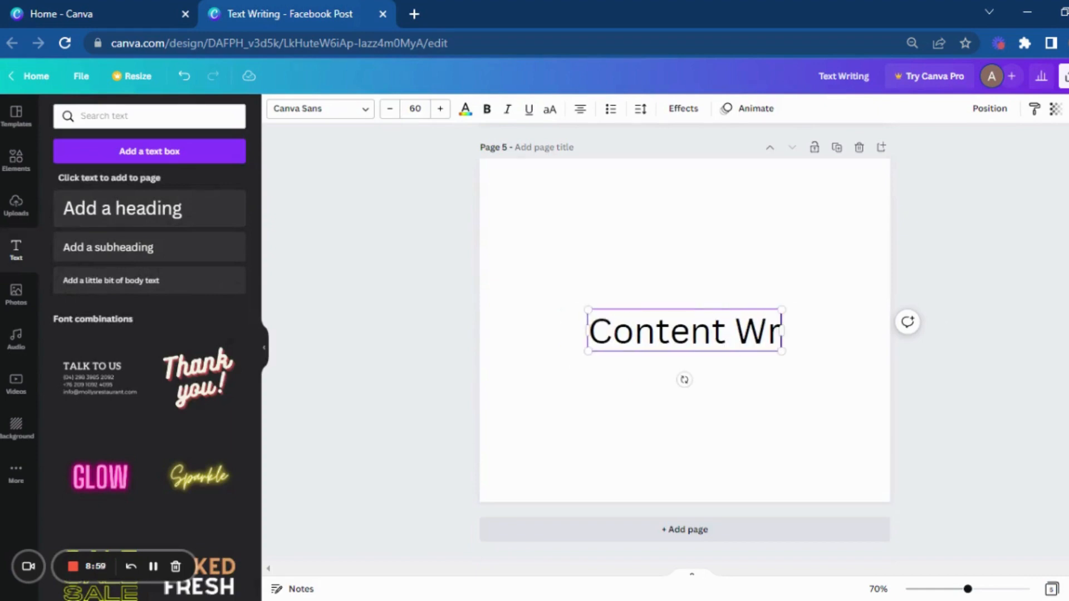
type("iting")
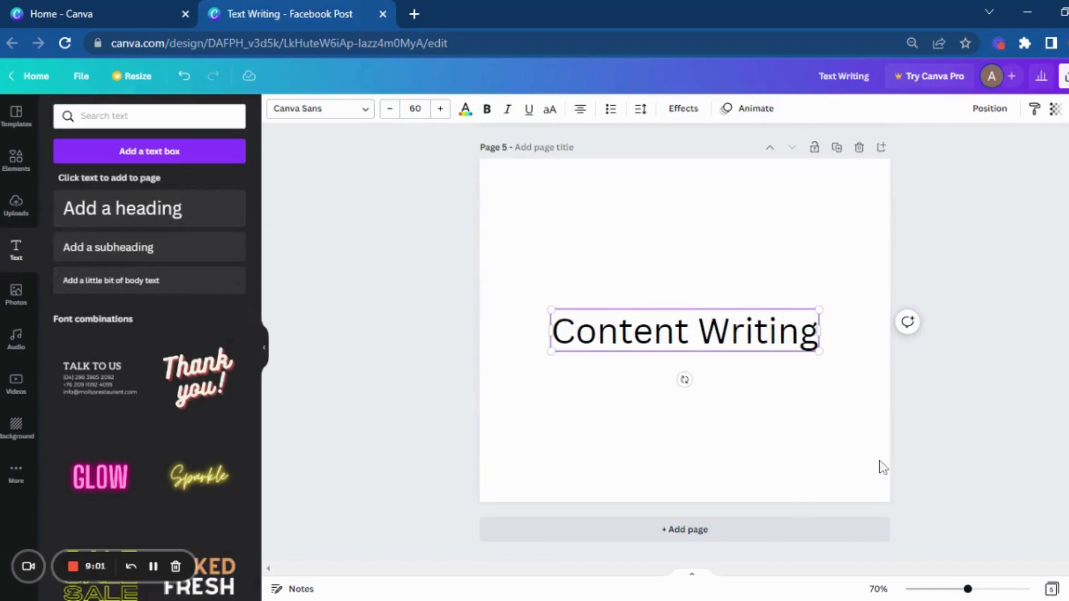
Step: Narrow the "Content Writing" text box so the words wrap onto two lines, and center it on the page
left_click_drag(818, 328, 723, 330)
left_click(759, 355)
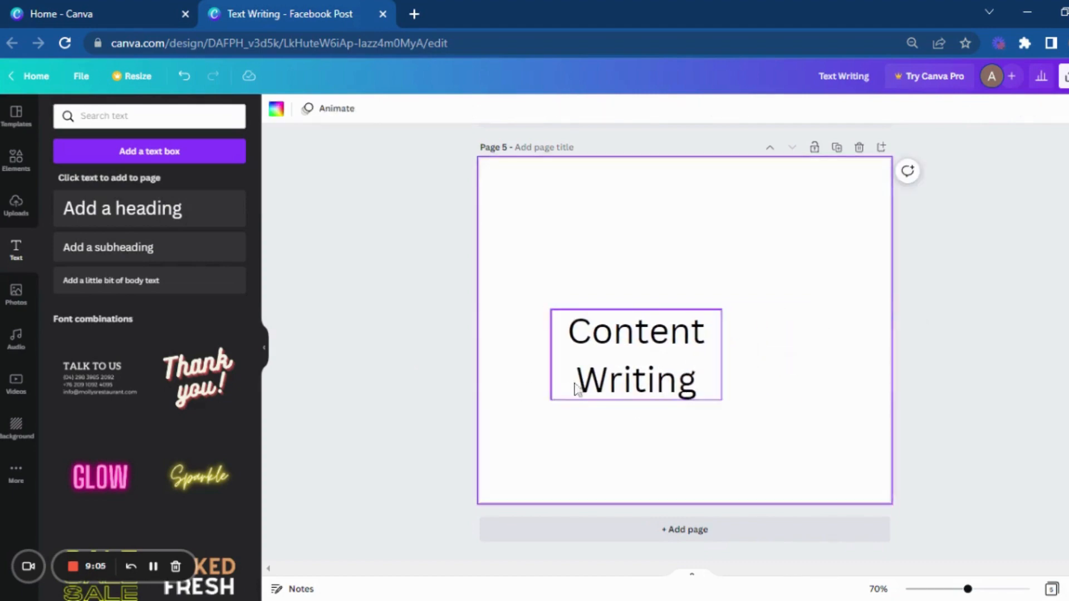
left_click_drag(596, 381, 646, 354)
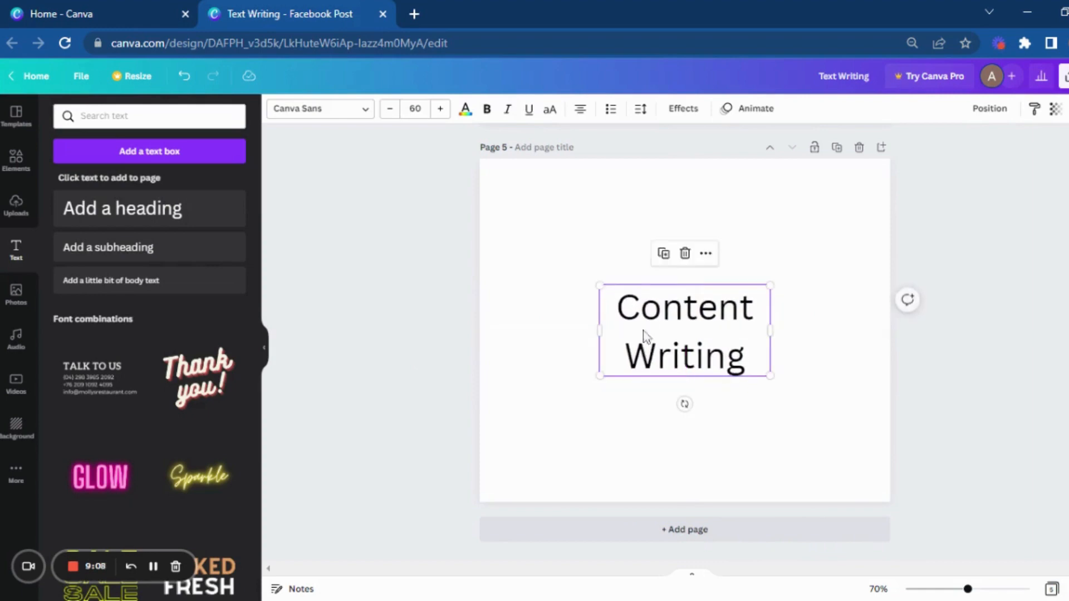
Step: Apply the Echo effect to the "Content Writing" heading with offset 64 and direction 12
left_click(683, 109)
left_click(212, 278)
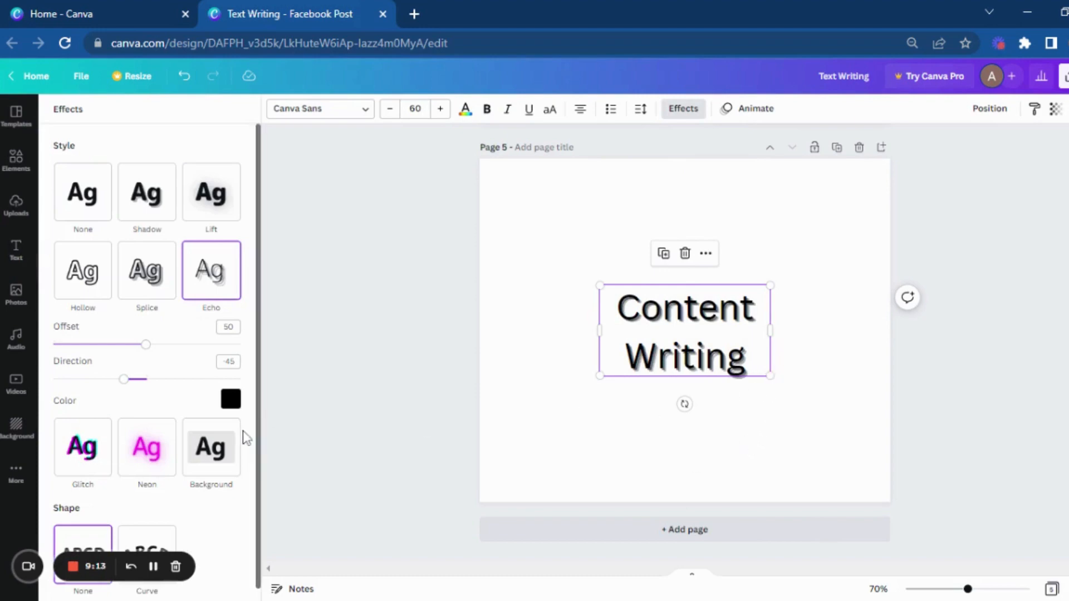
left_click_drag(143, 350, 172, 345)
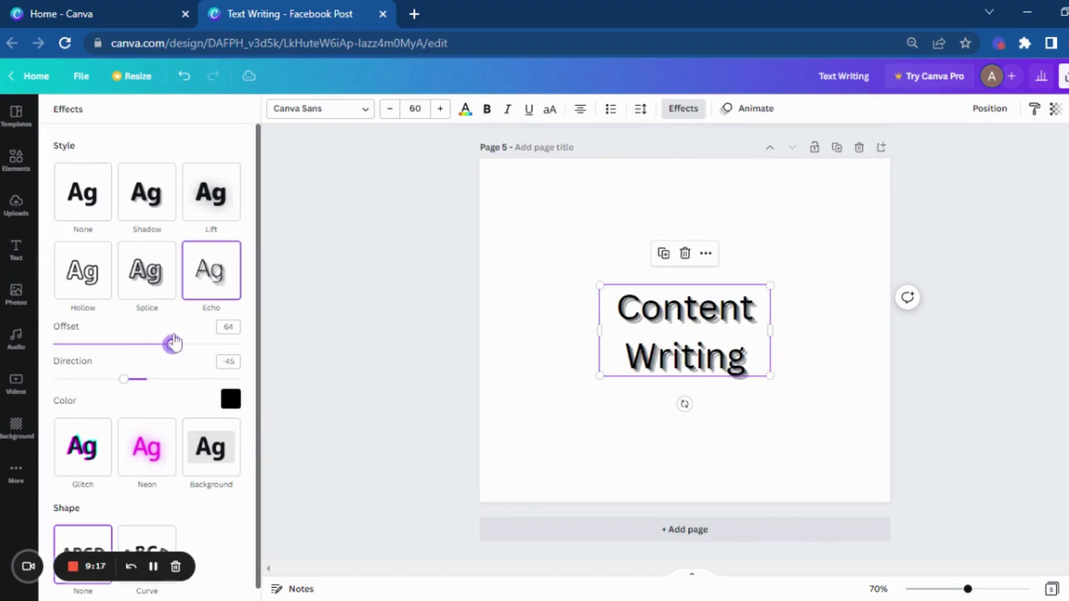
left_click_drag(124, 379, 155, 375)
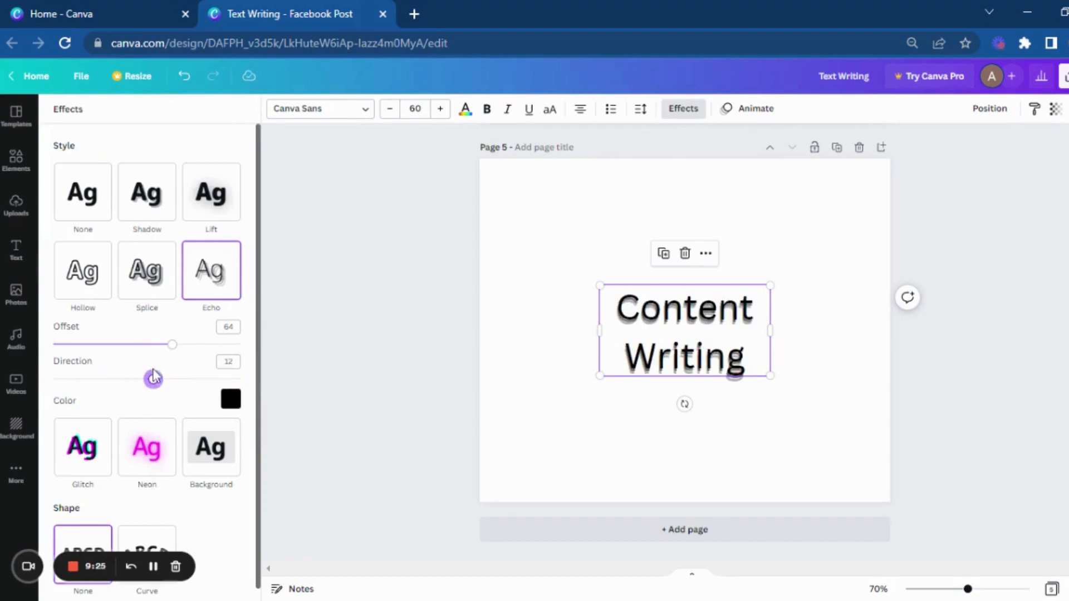
Step: Try red as the Echo color of the "Content Writing" heading and settle on dark gray
left_click(231, 399)
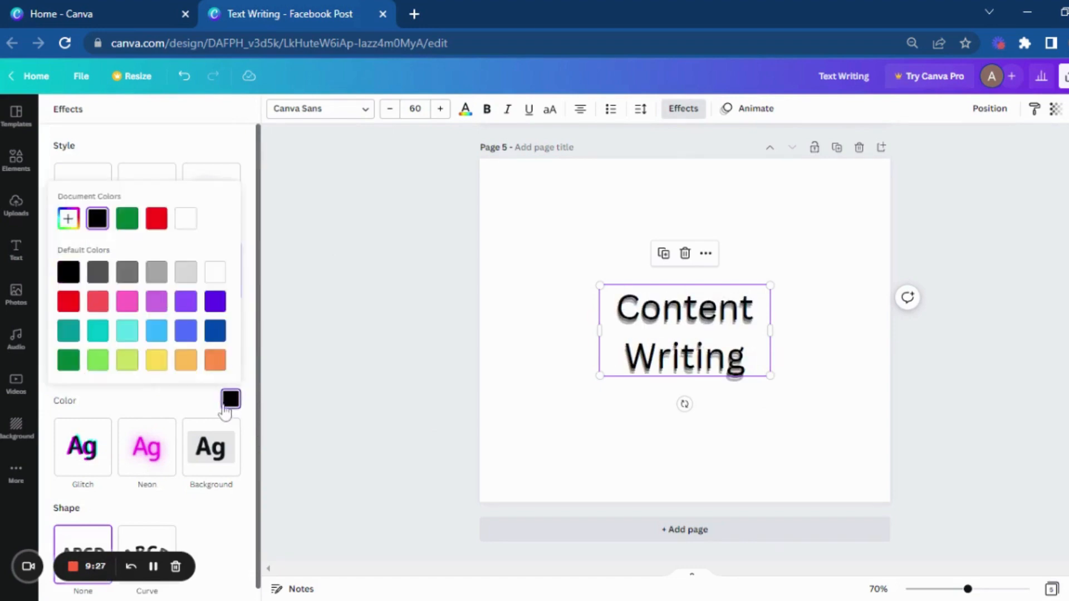
left_click(68, 302)
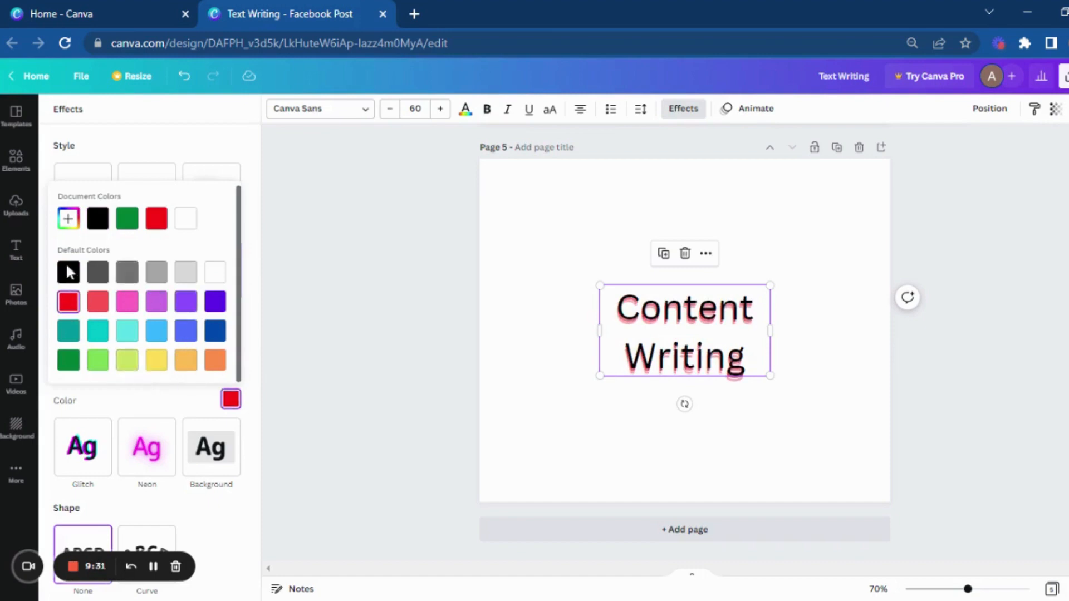
left_click(99, 271)
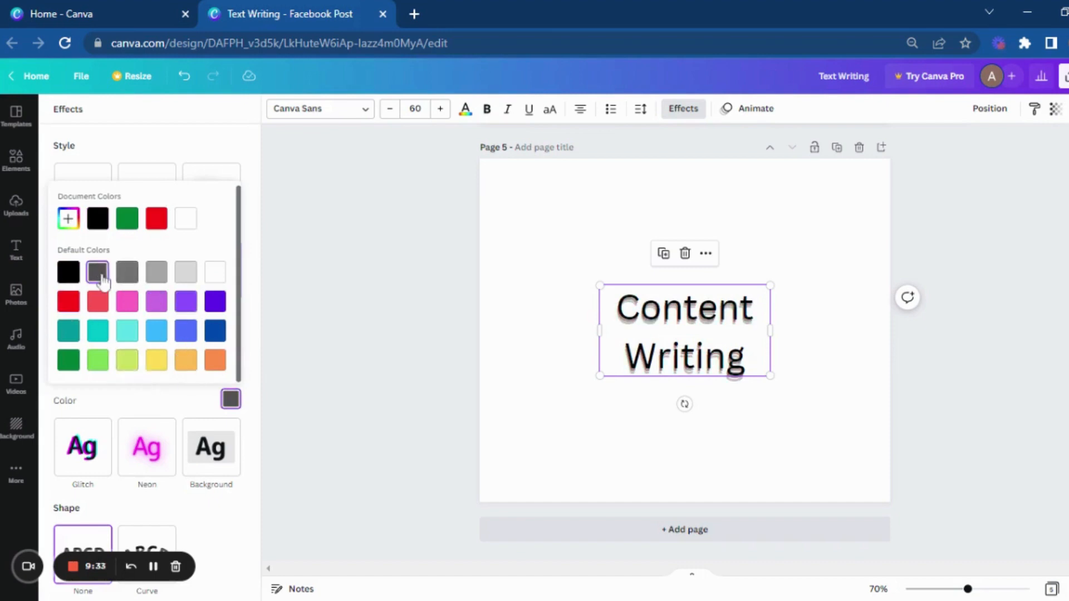
left_click(794, 442)
left_click(761, 427)
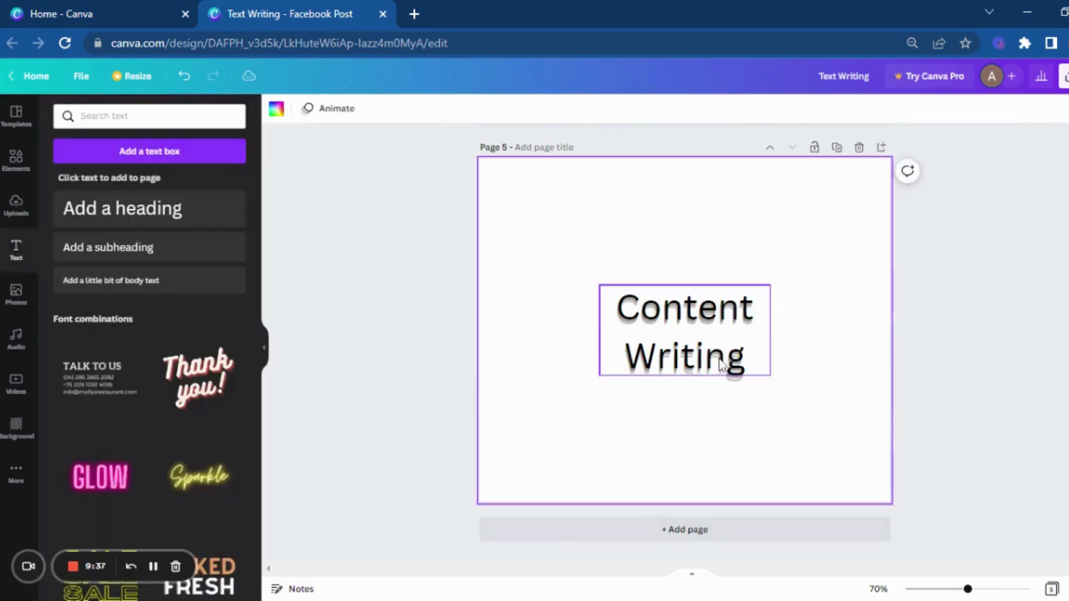
Step: Try a transparency of 54 on the "Content Writing" heading and restore it to 100
left_click(699, 338)
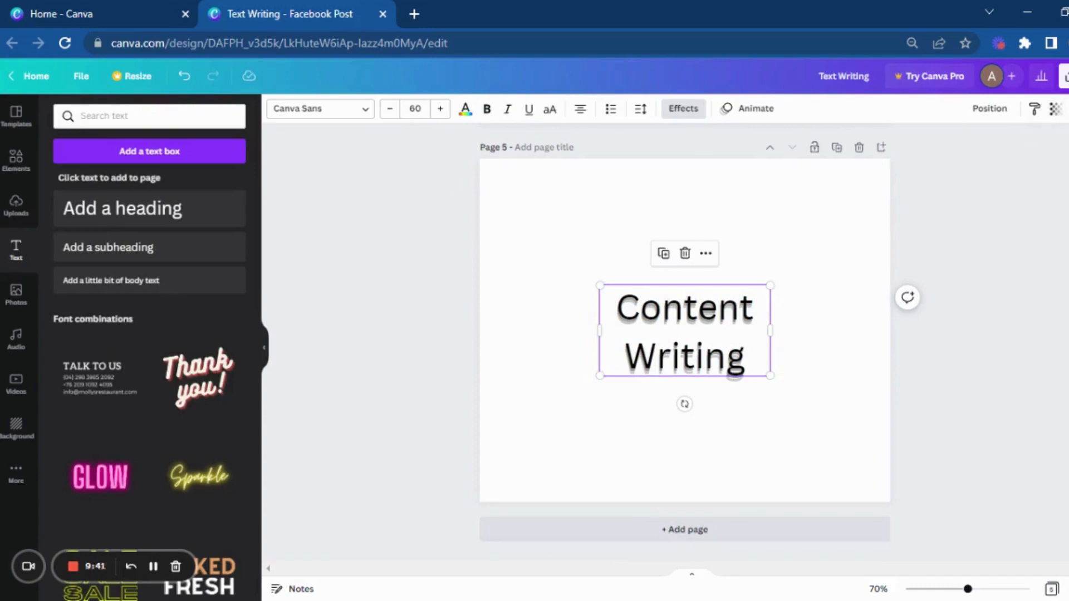
left_click(1056, 109)
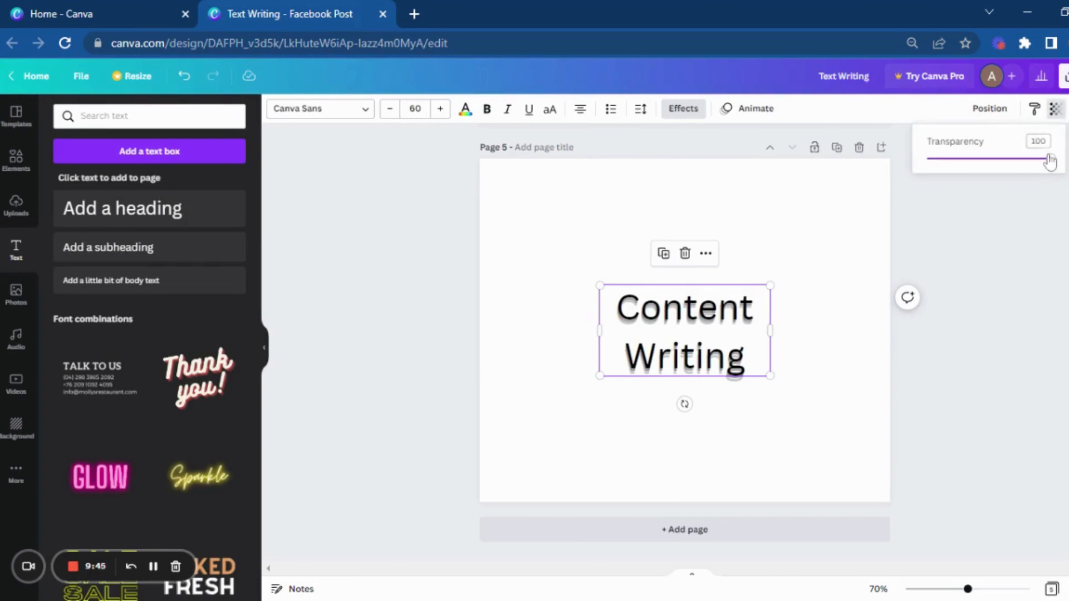
left_click_drag(1051, 165, 996, 176)
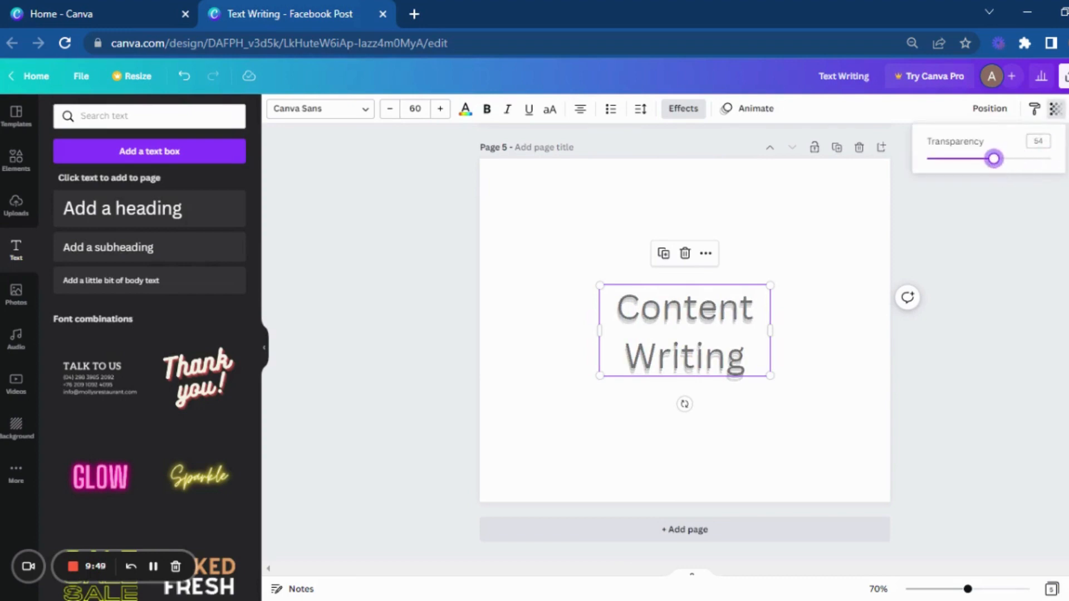
left_click_drag(994, 159, 1051, 158)
left_click(1011, 316)
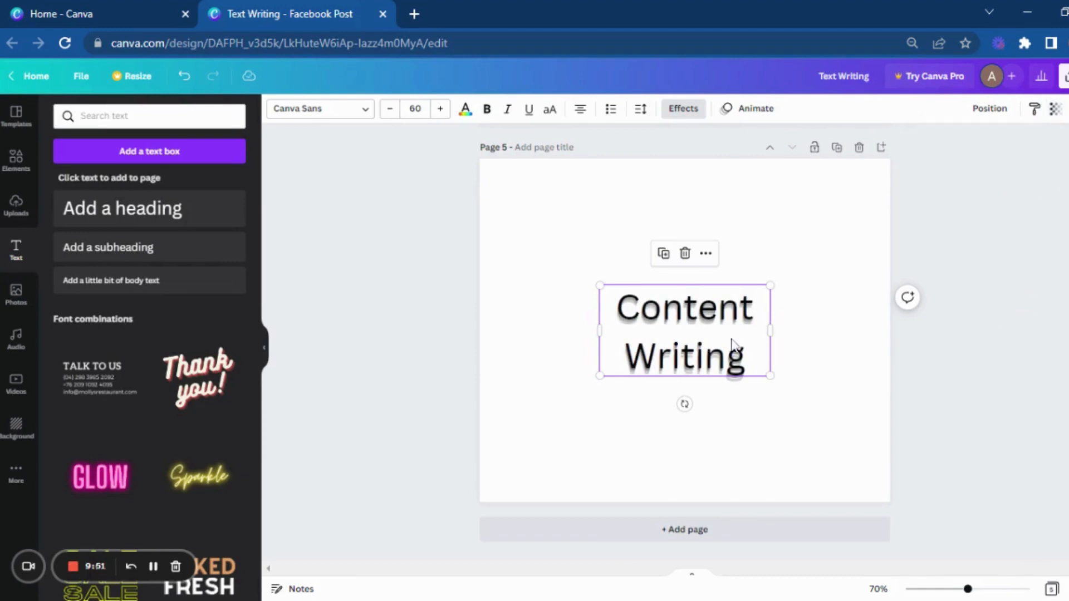
Step: Add a sixth page and place a subheading on it reading "WRiting"
left_click(745, 532)
left_click(185, 241)
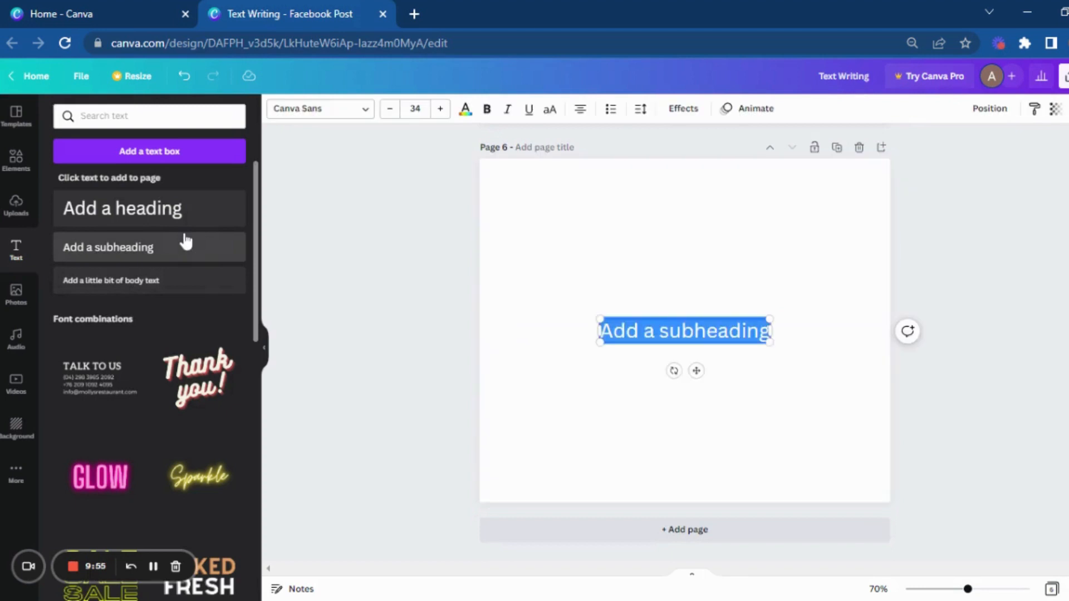
type("W")
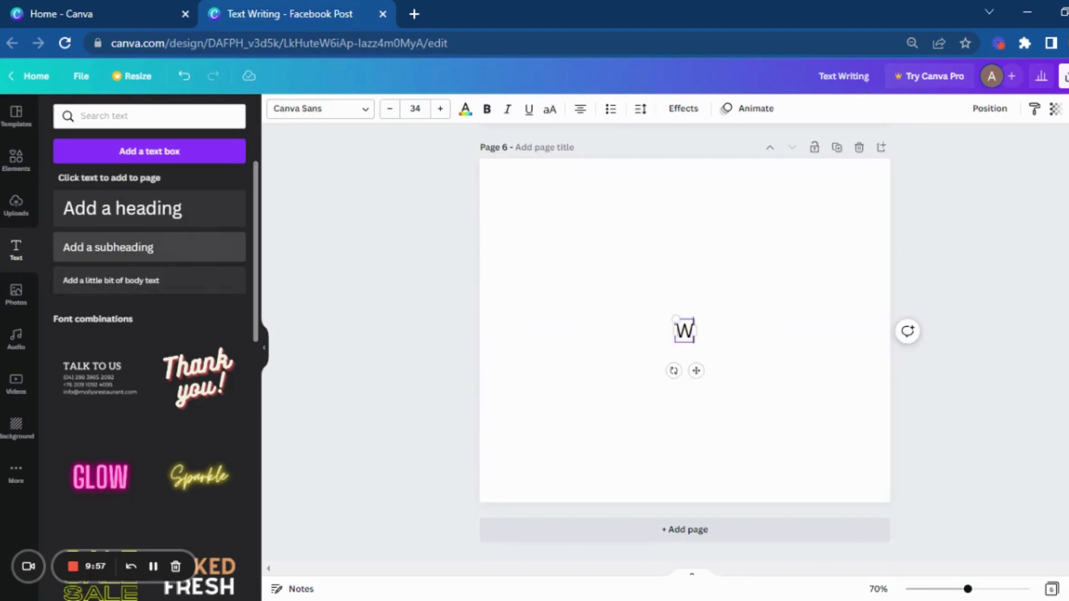
type("Riting")
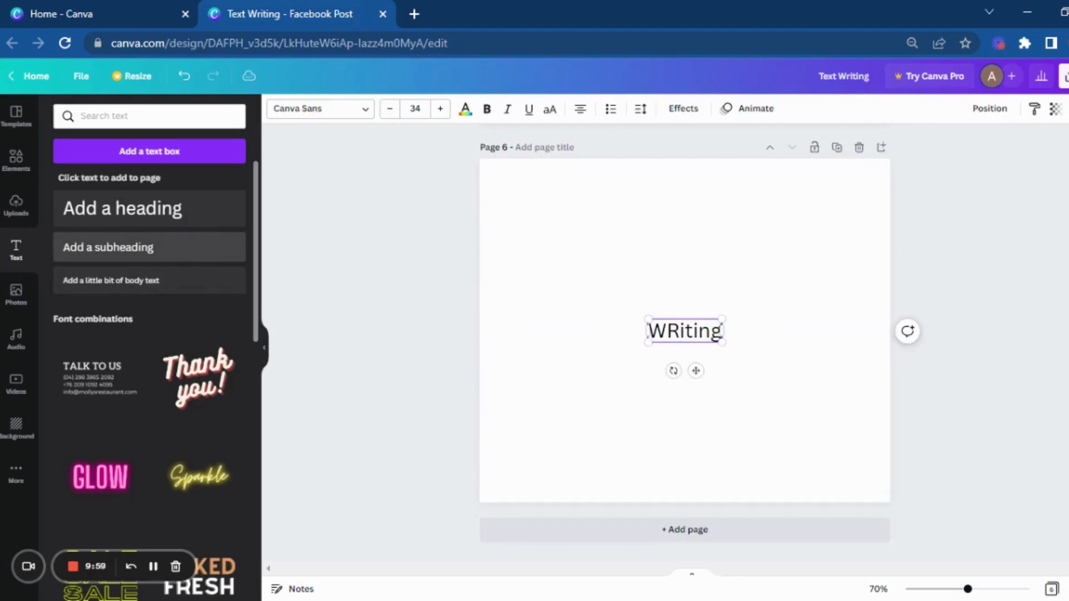
left_click(567, 429)
Step: Correct the sixth page's subheading text to "Writing"
right_click(692, 334)
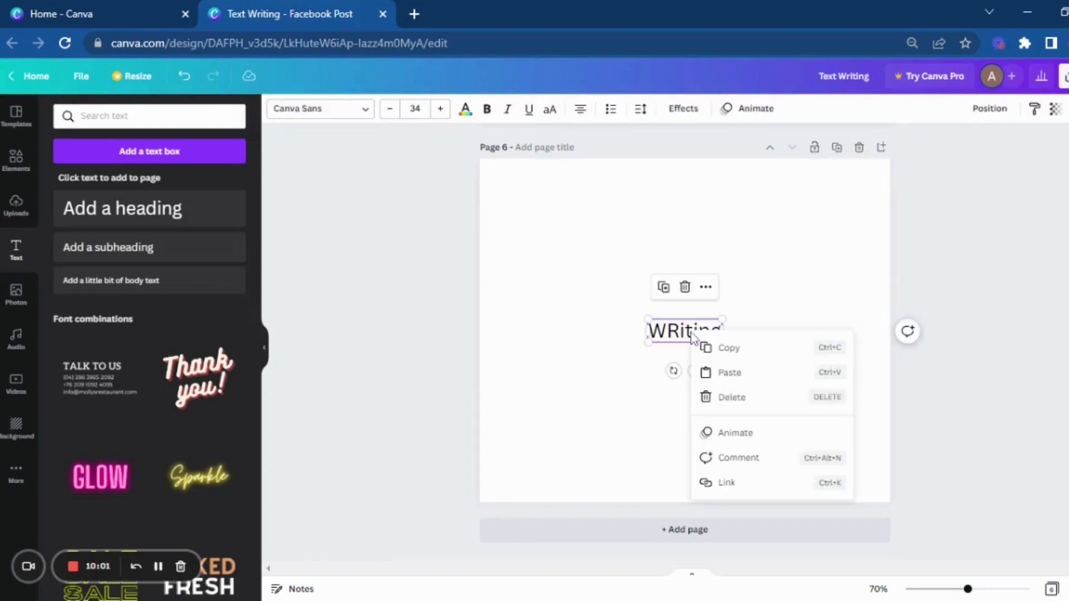
left_click(724, 347)
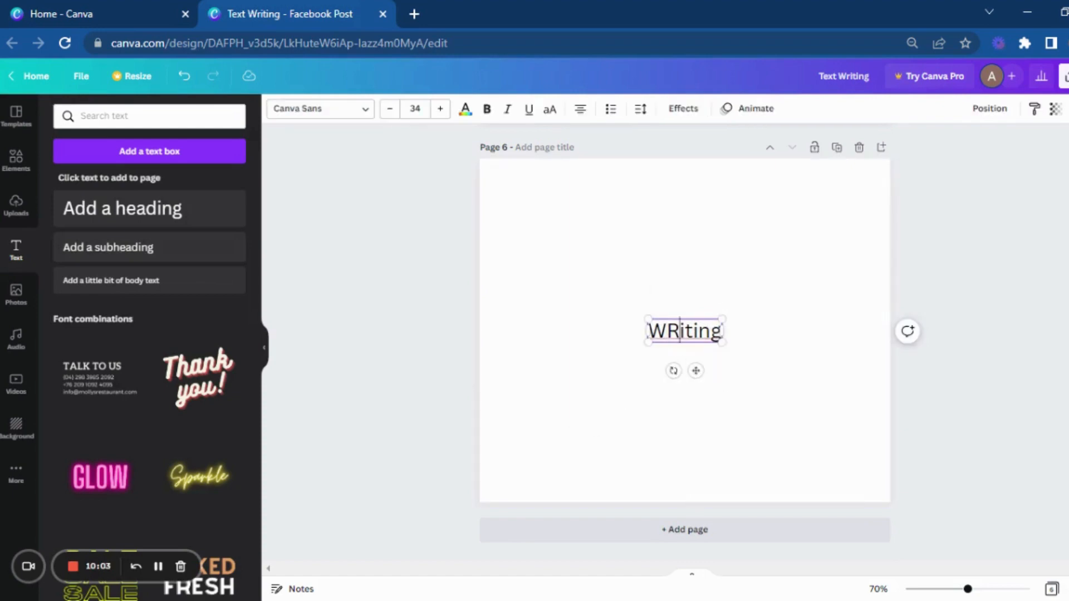
double_click(678, 337)
type("Writing")
left_click(778, 319)
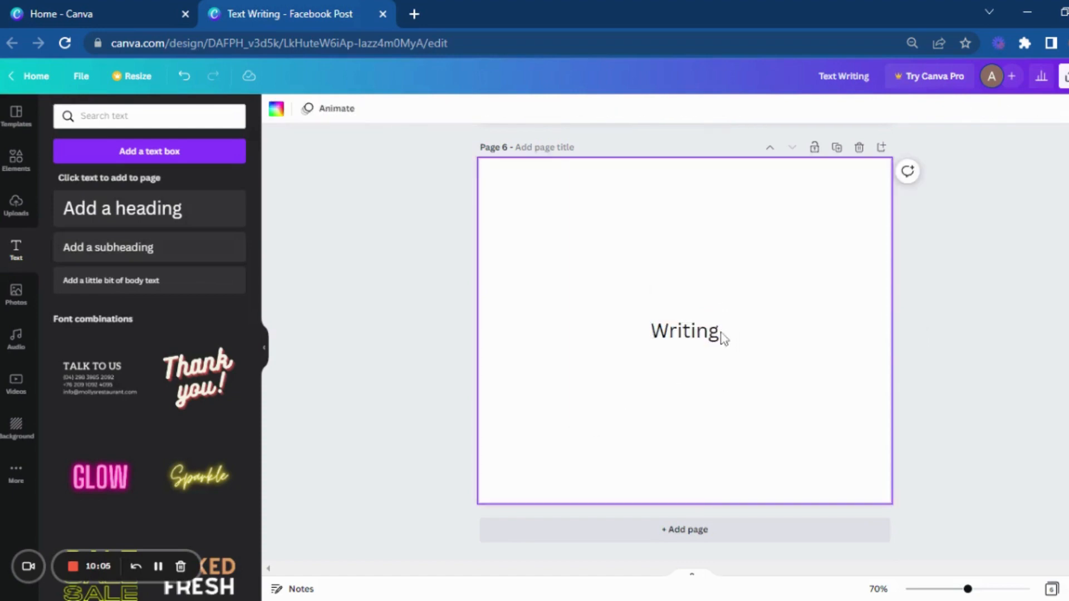
Step: Enlarge the "Writing" subheading to a font size of about 79 and center it on the page
left_click(720, 337)
left_click_drag(721, 341, 810, 374)
left_click_drag(682, 334, 642, 319)
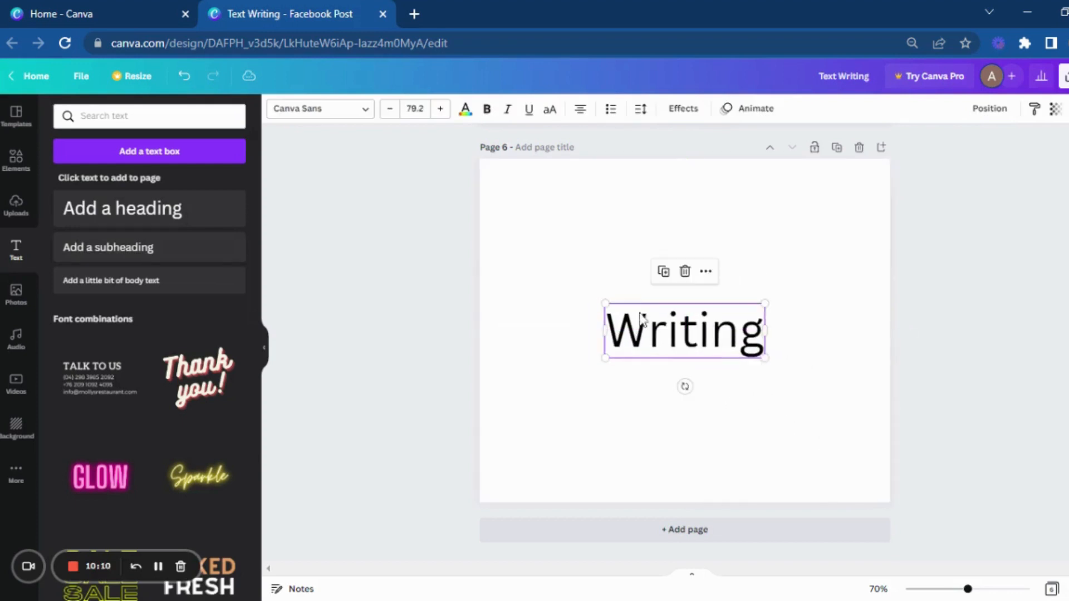
Step: Apply the Glitch effect to the "Writing" text with the cyan and red color pair, direction 59 and offset 62
left_click(692, 110)
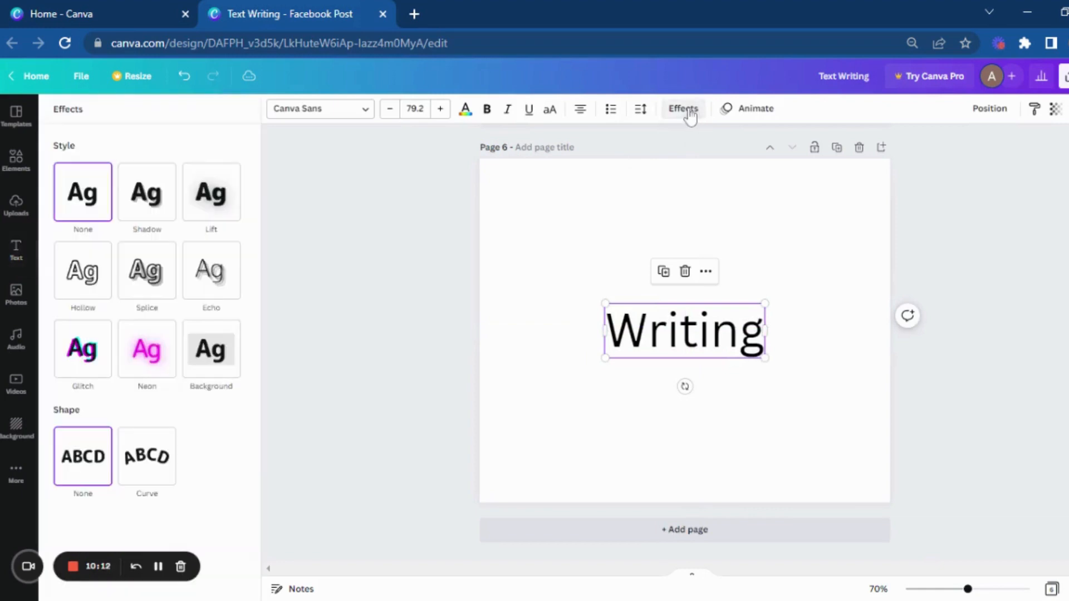
left_click(94, 365)
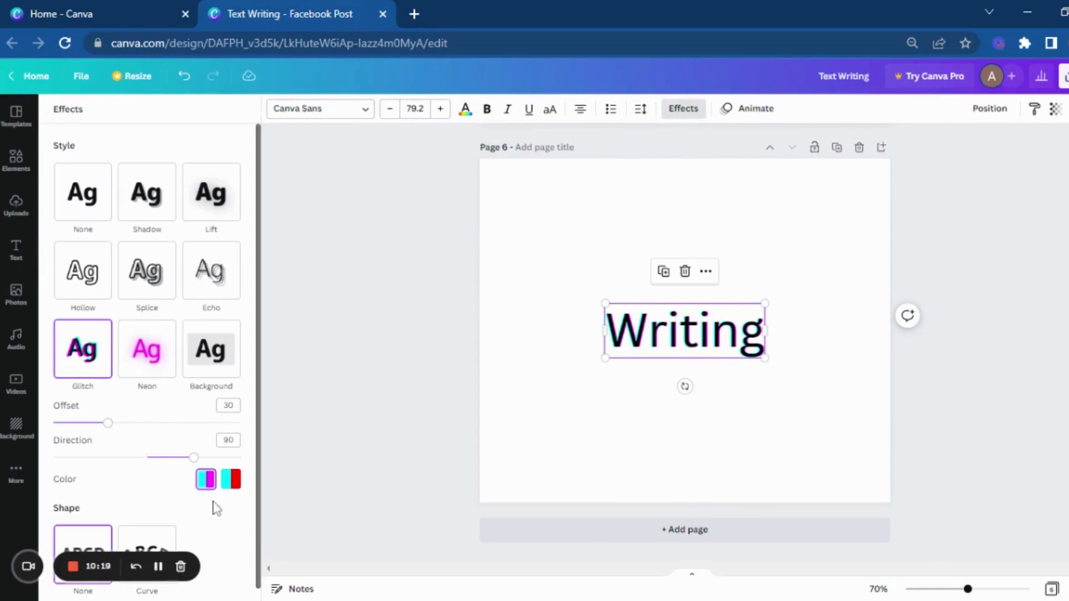
left_click(231, 480)
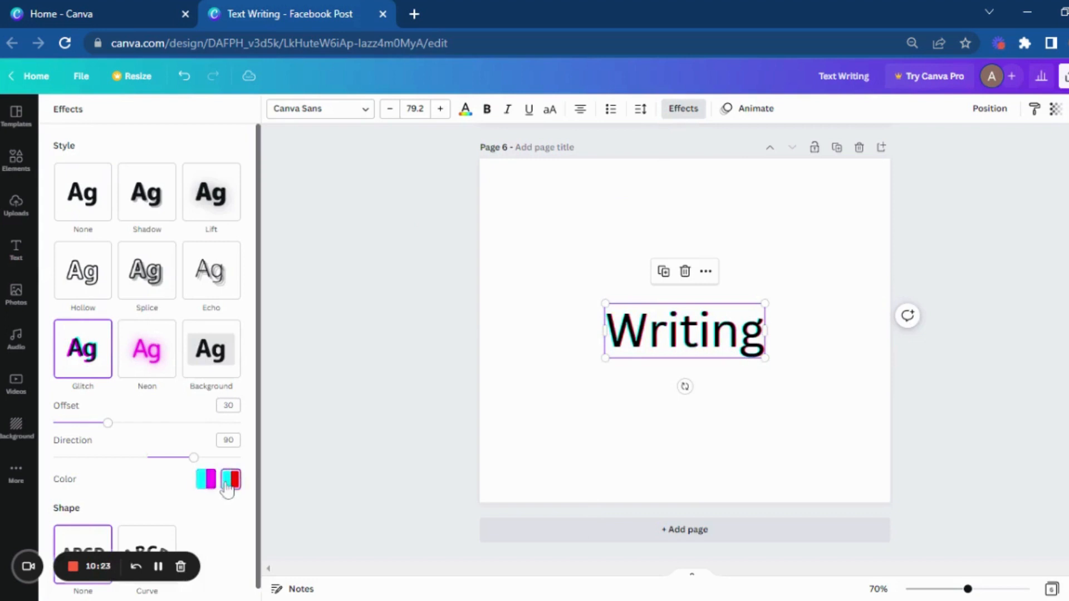
mouse_move(194, 458)
left_mouse_down()
mouse_move(78, 458)
mouse_move(178, 458)
left_mouse_up()
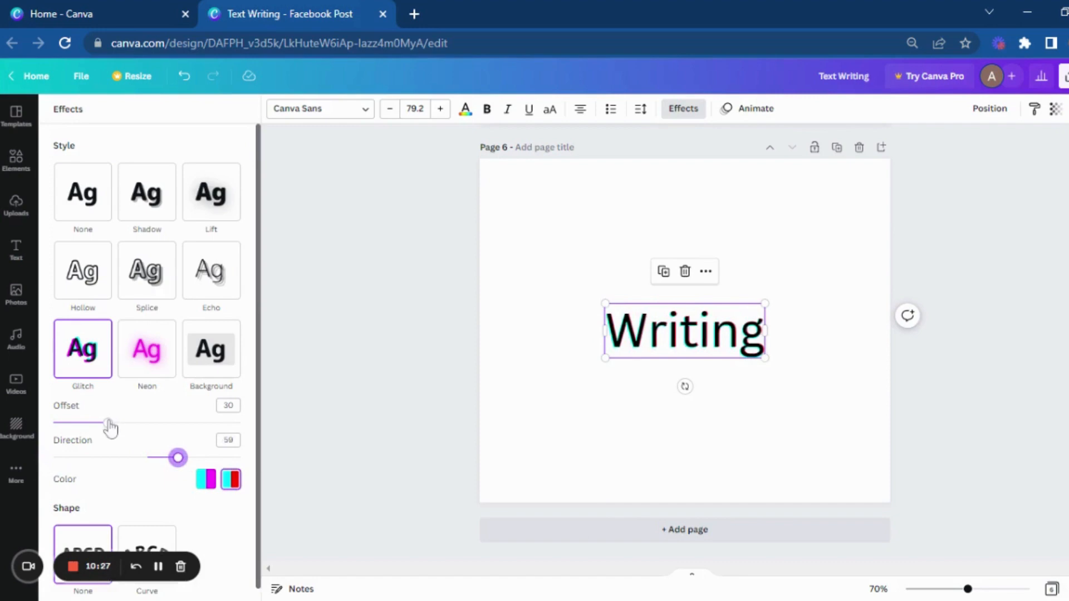
left_click_drag(109, 423, 169, 425)
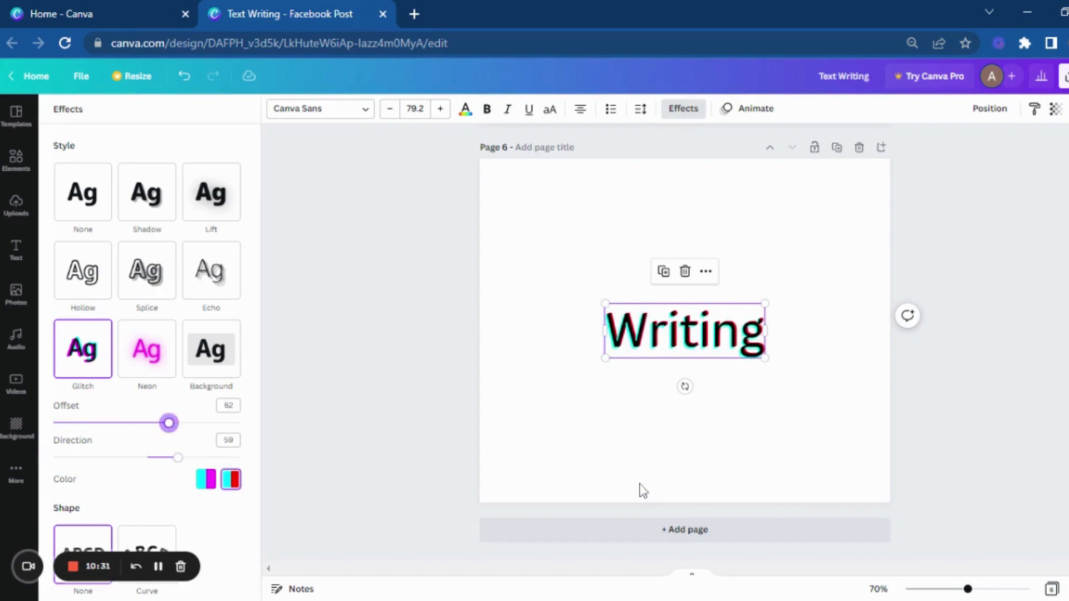
Step: Add a seventh page and place a heading on it reading "Graphics"
left_click(659, 535)
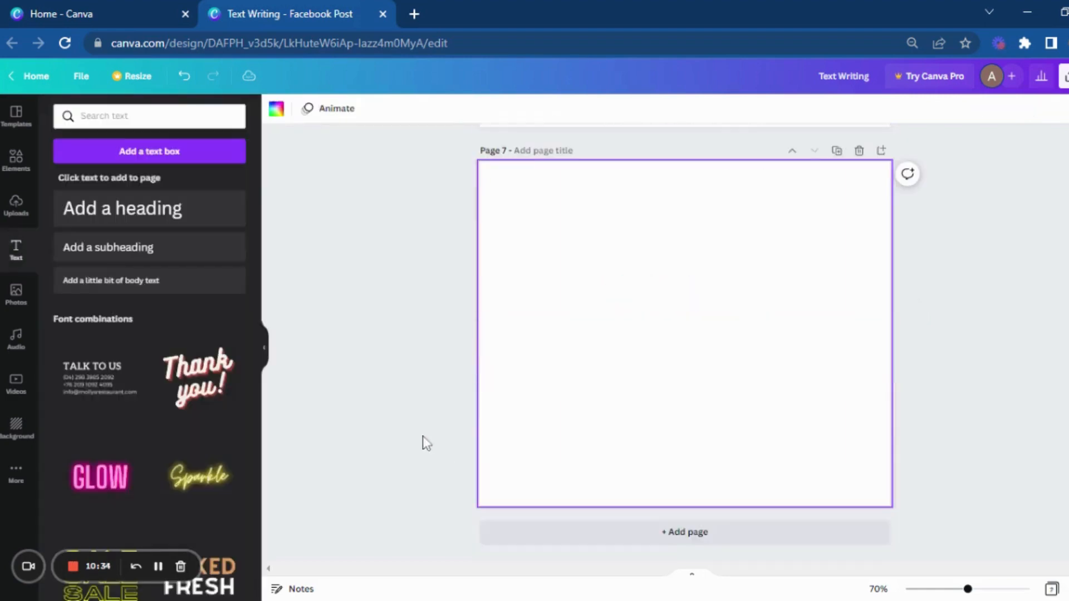
left_click(209, 208)
type("Graphics")
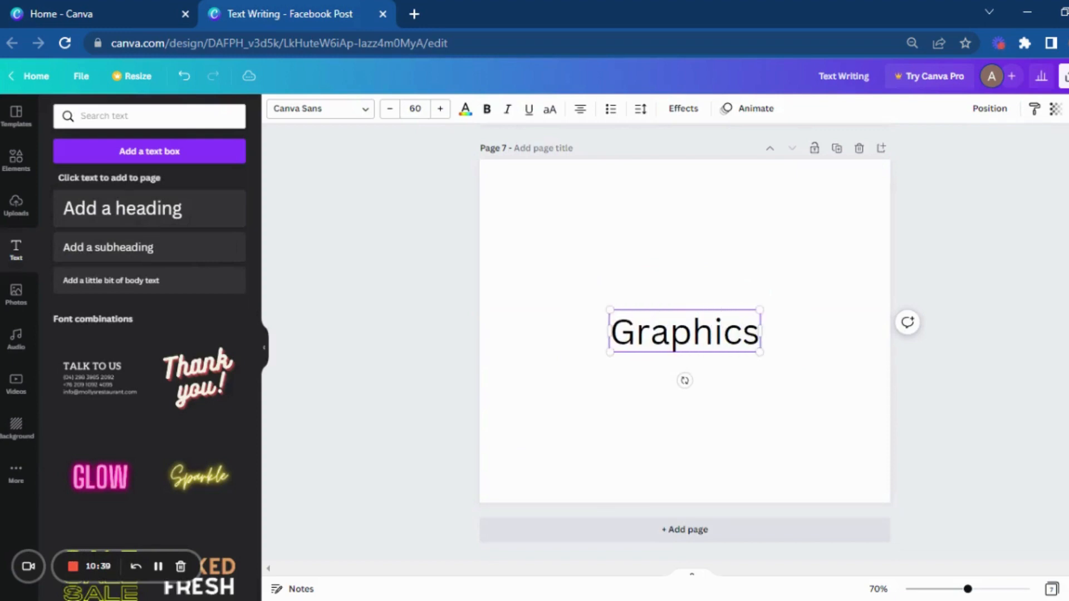
Step: Make the "Graphics" heading bold and set its font to Eczar SemiBold
left_click(753, 405)
left_click(720, 348)
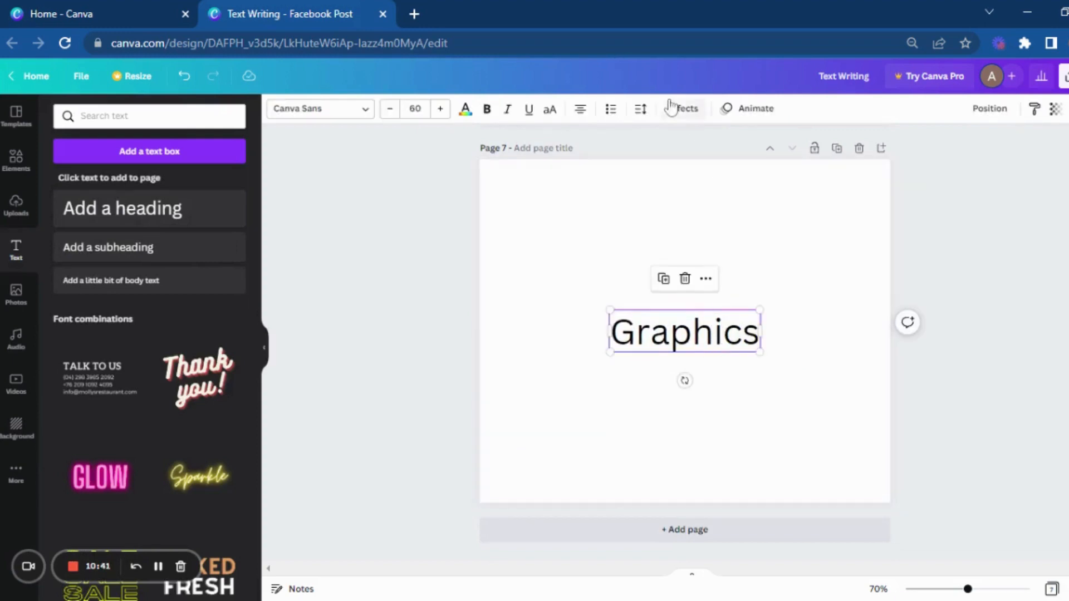
left_click(487, 109)
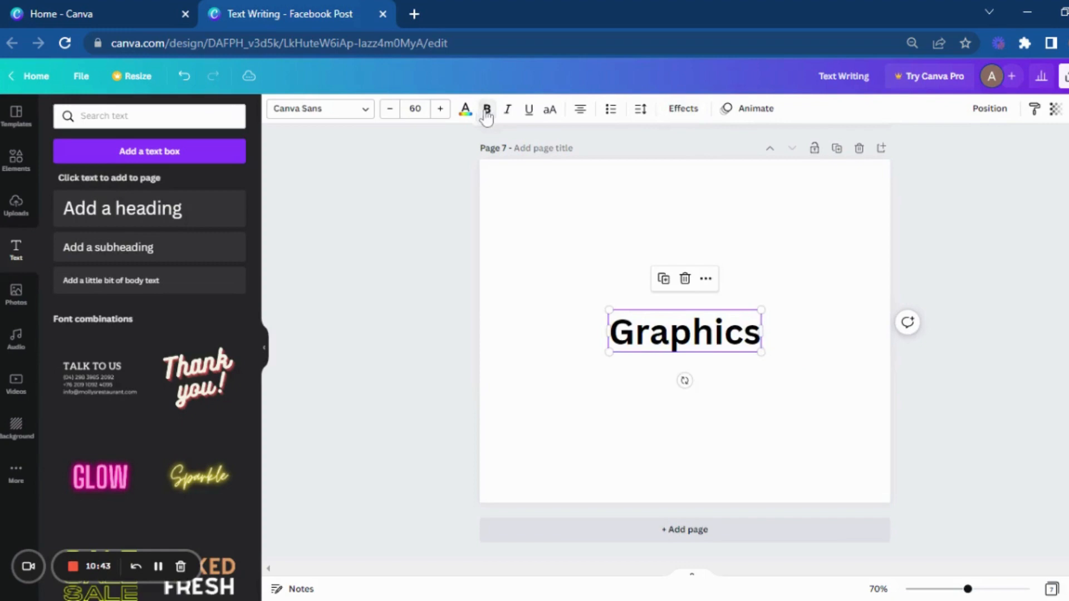
left_click(375, 116)
left_click(128, 286)
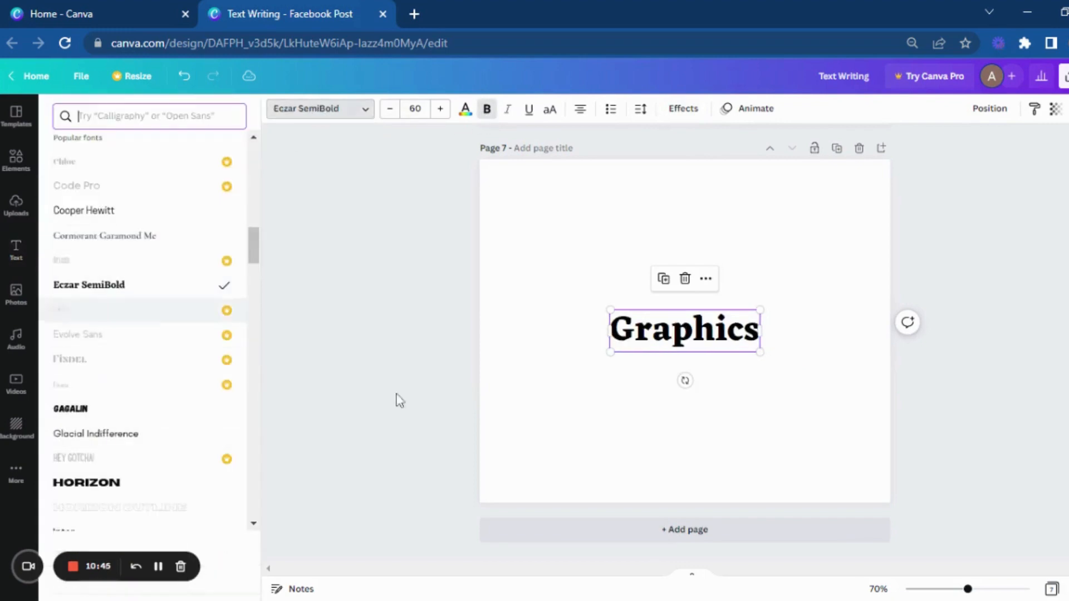
Step: Apply the Neon effect to the "Graphics" heading with an intensity of 81
left_click(682, 109)
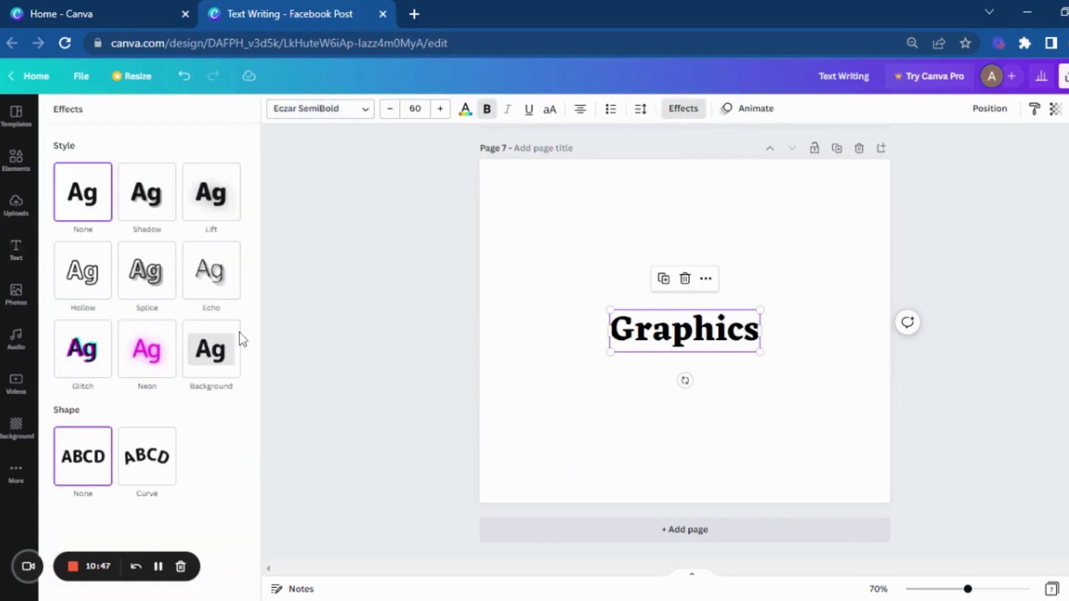
left_click(156, 362)
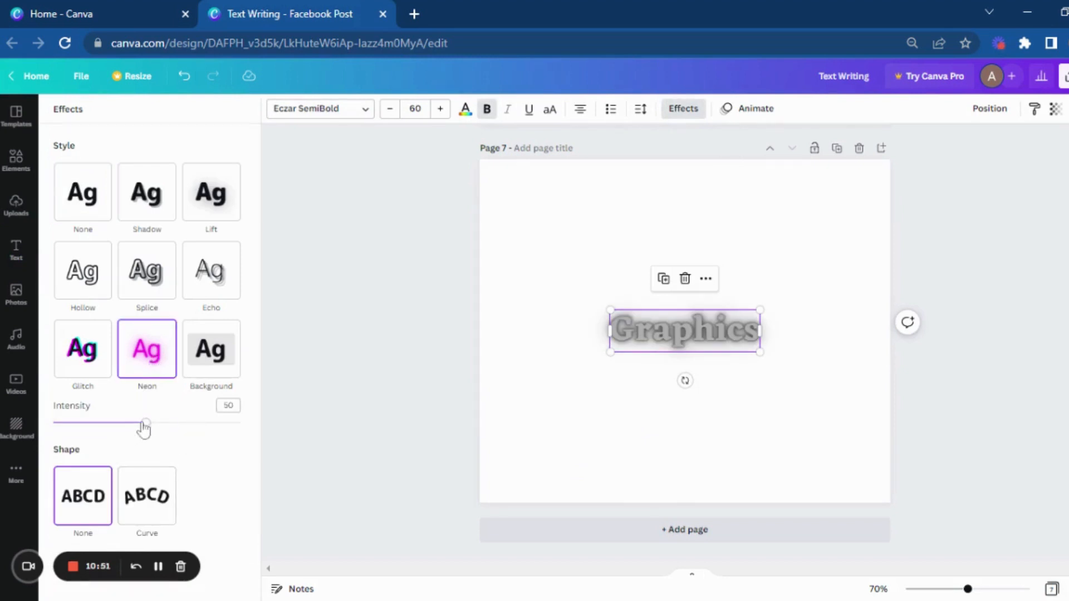
left_click_drag(144, 428, 205, 423)
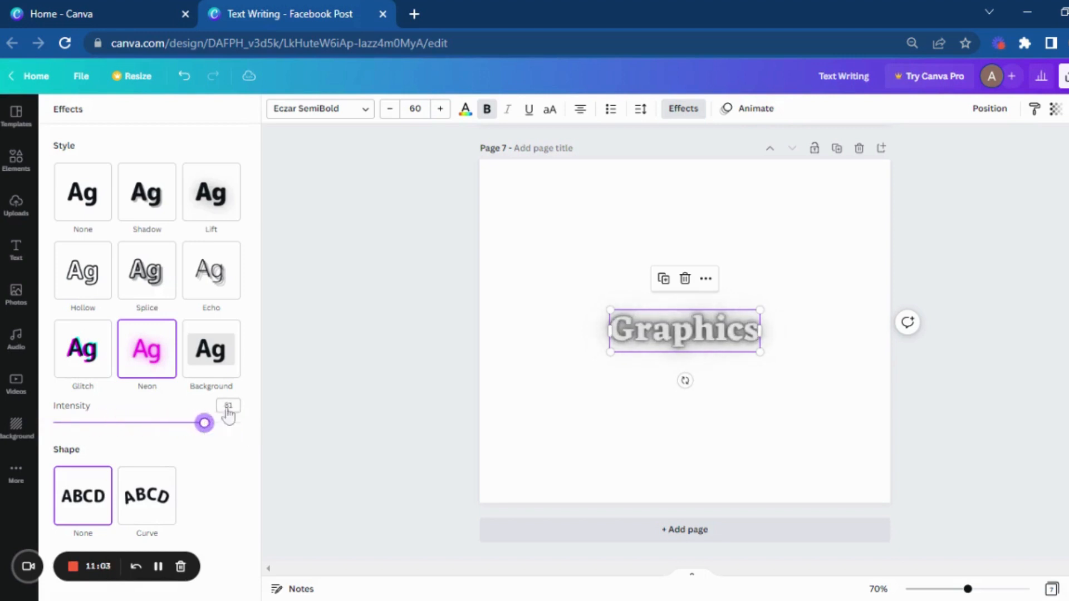
Step: Recolor the neon "Graphics" heading to the dark violet default color and reopen its effect settings
left_click(464, 108)
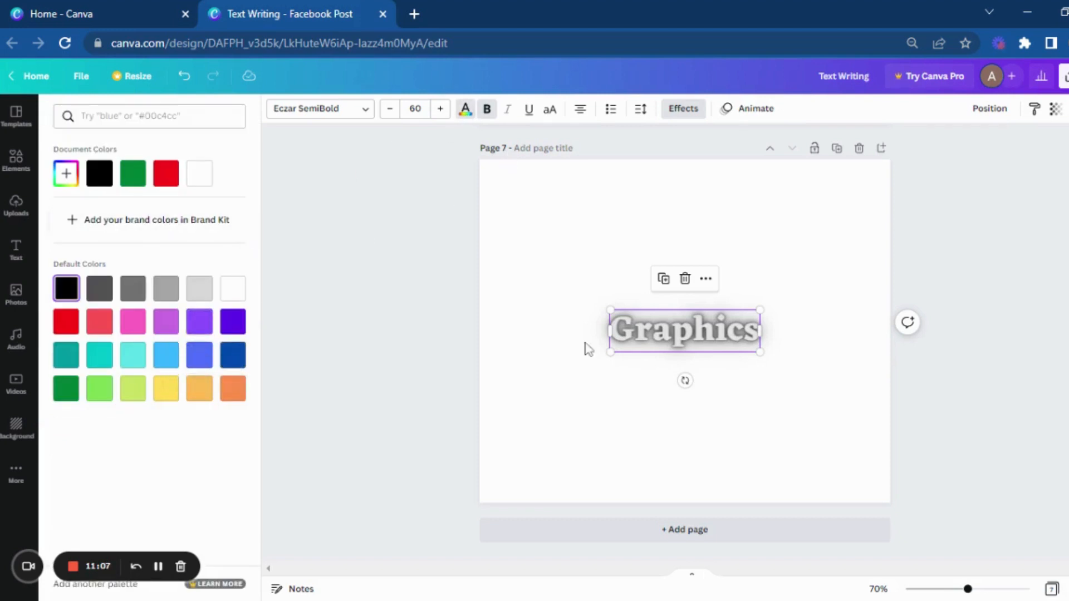
left_click(654, 325)
left_click(692, 314)
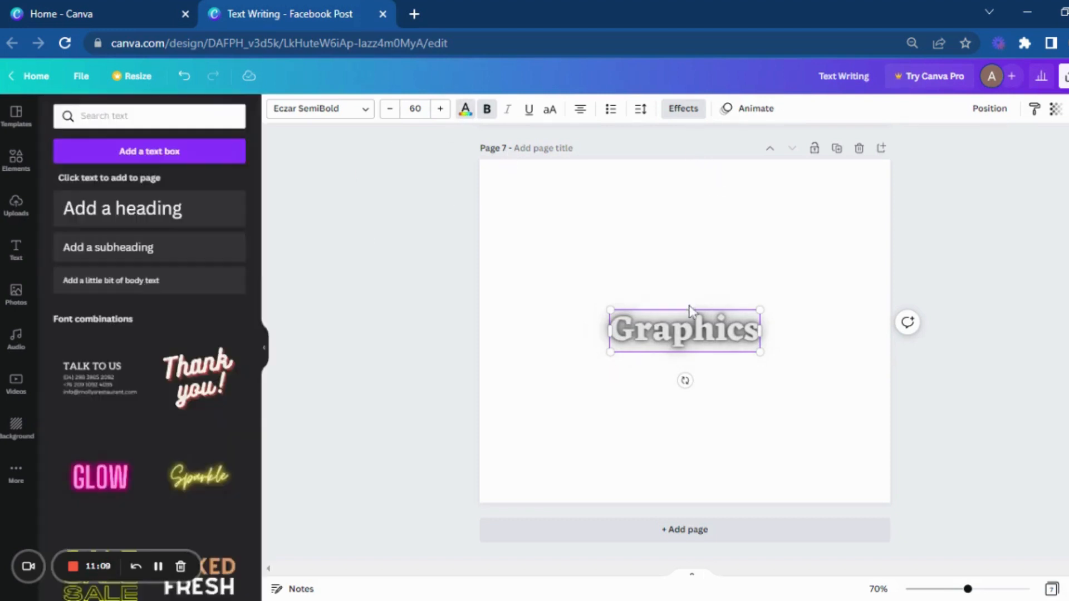
left_click(763, 238)
left_click(685, 329)
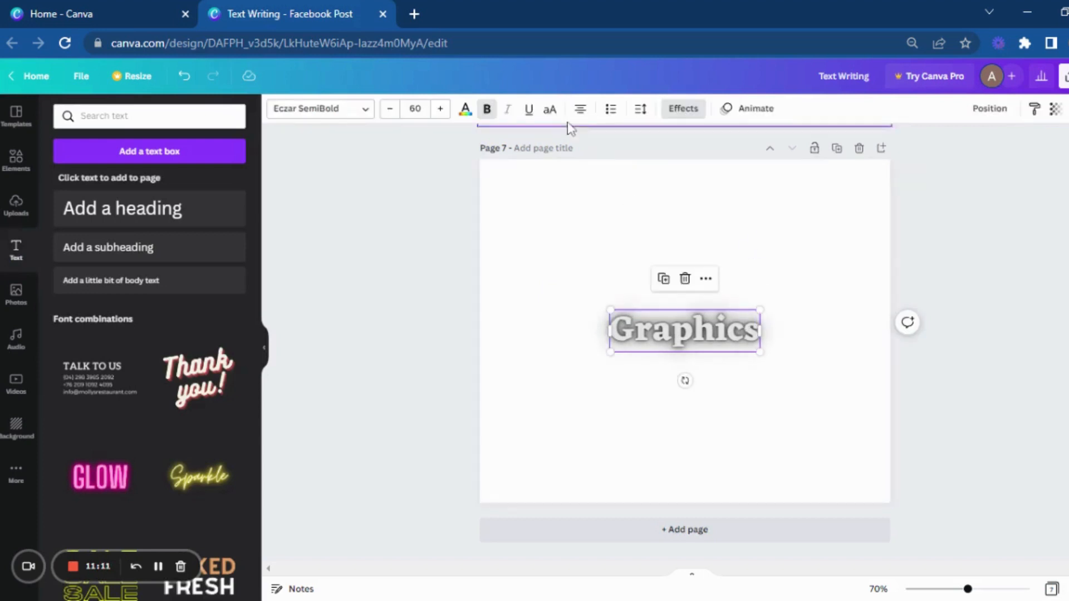
left_click(465, 109)
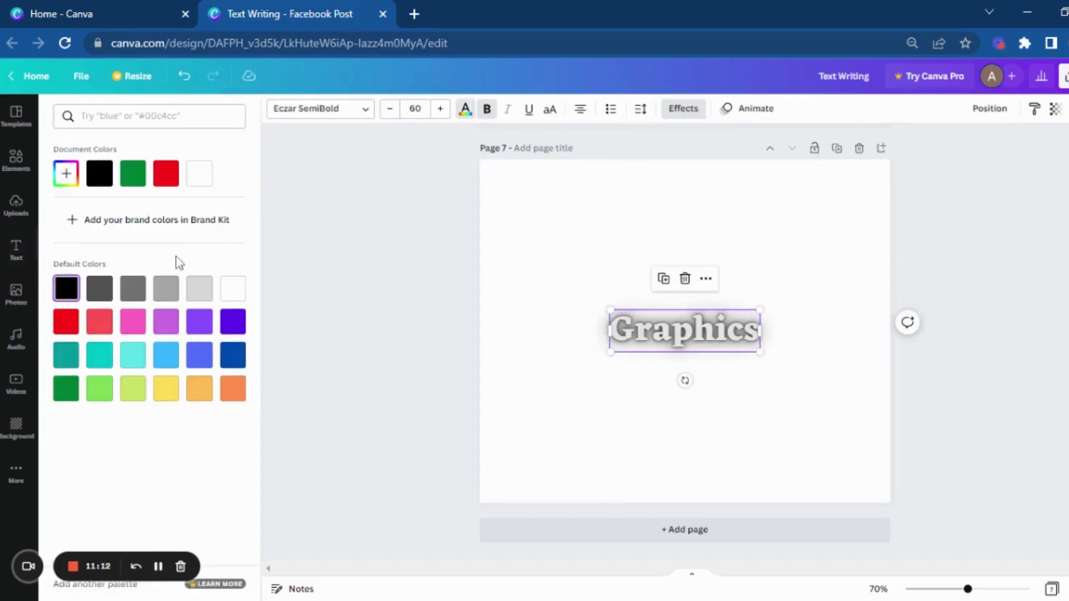
left_click(233, 322)
left_click(587, 434)
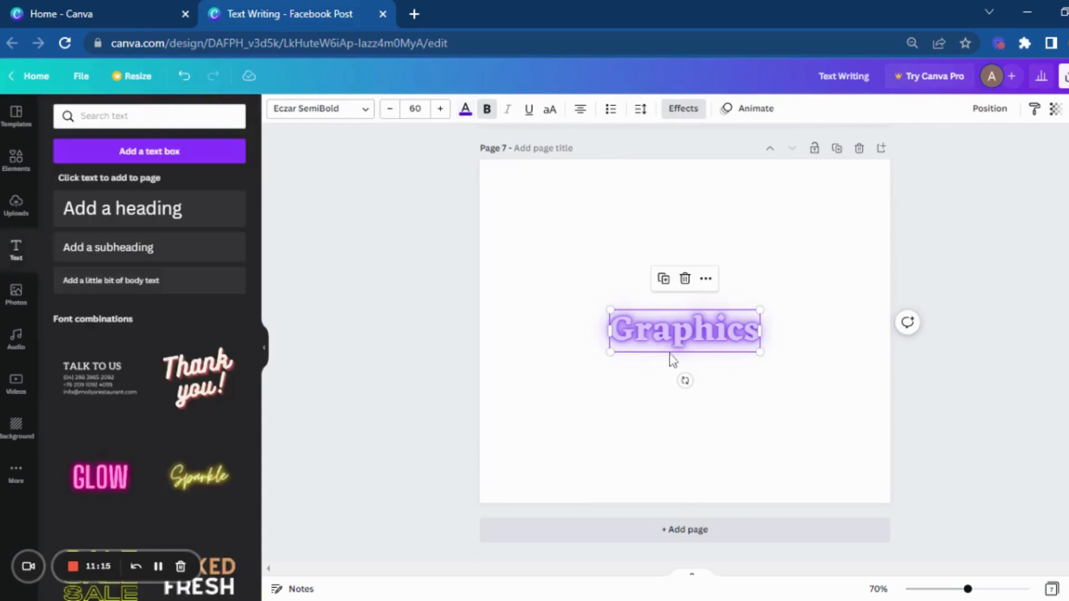
left_click(661, 406)
left_click(659, 332)
left_click(688, 108)
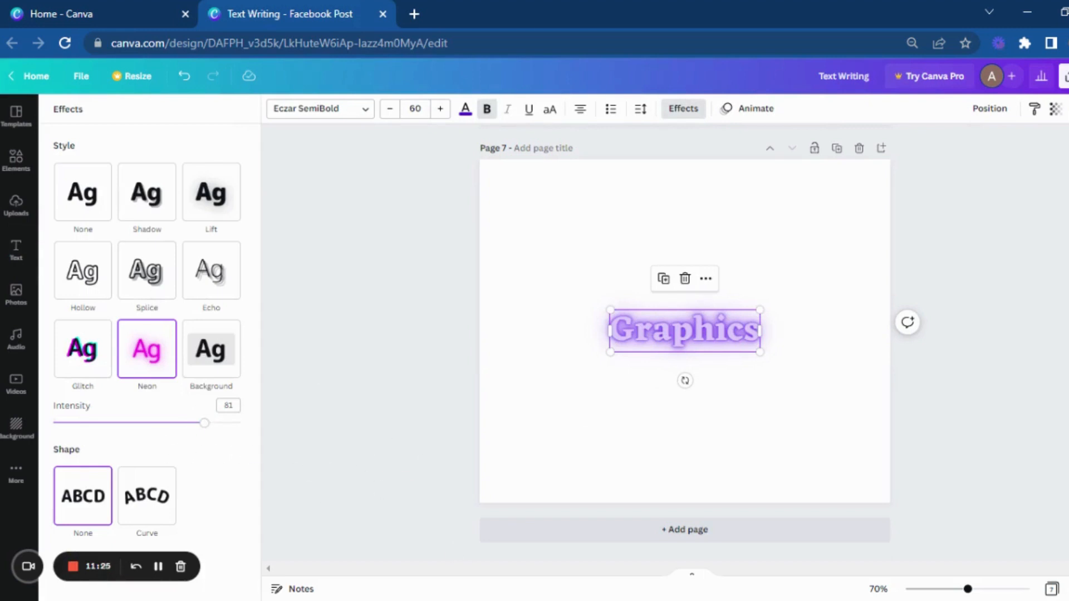
Step: Add an eighth page and place a subheading on it reading "Freelancing"
left_click(589, 534)
left_click(193, 261)
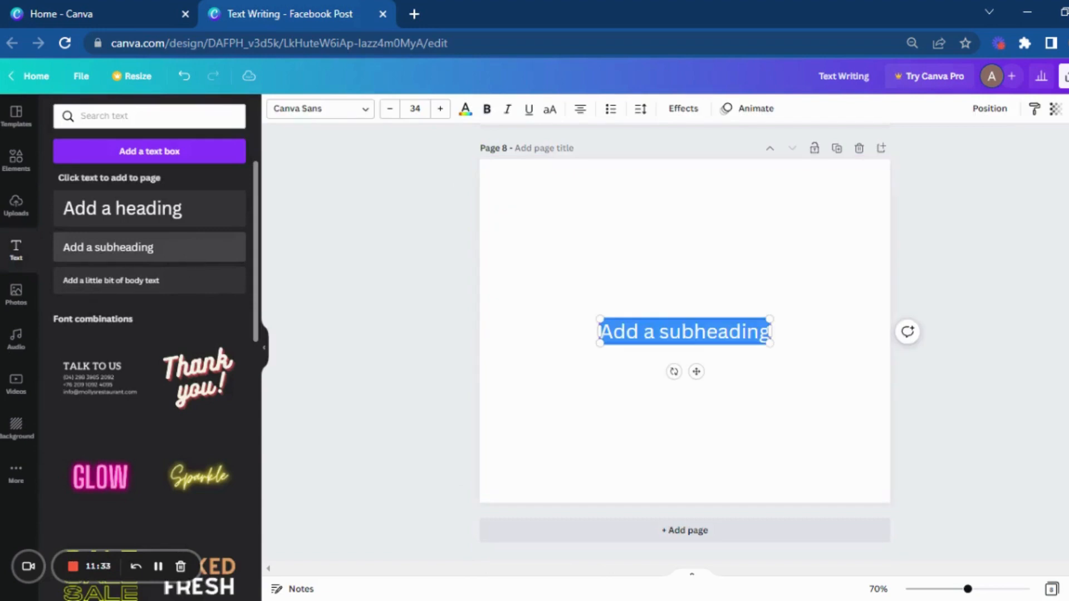
type("Freela")
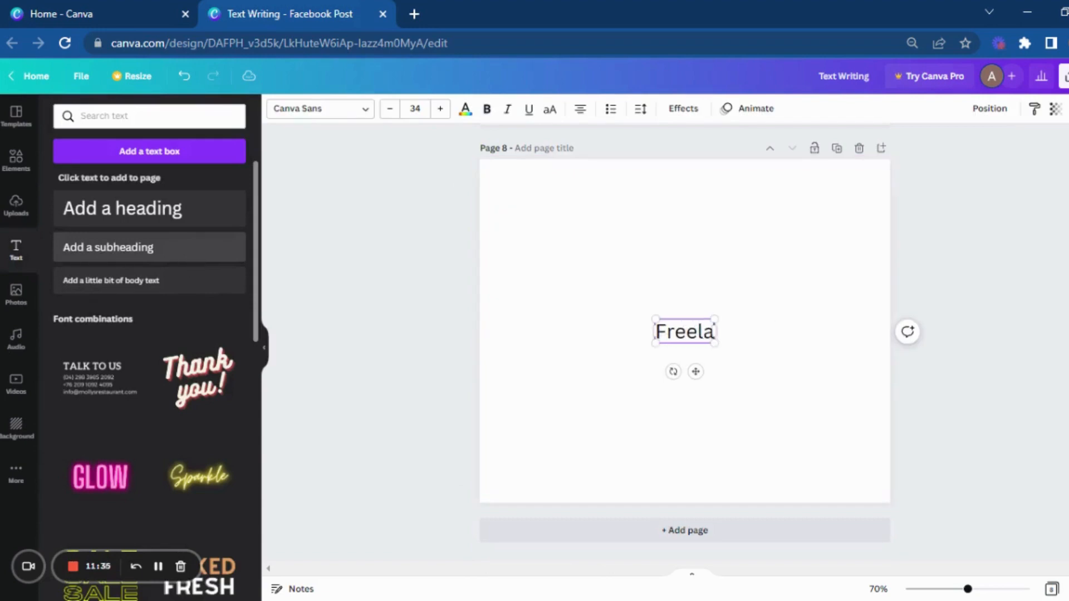
type("ncing")
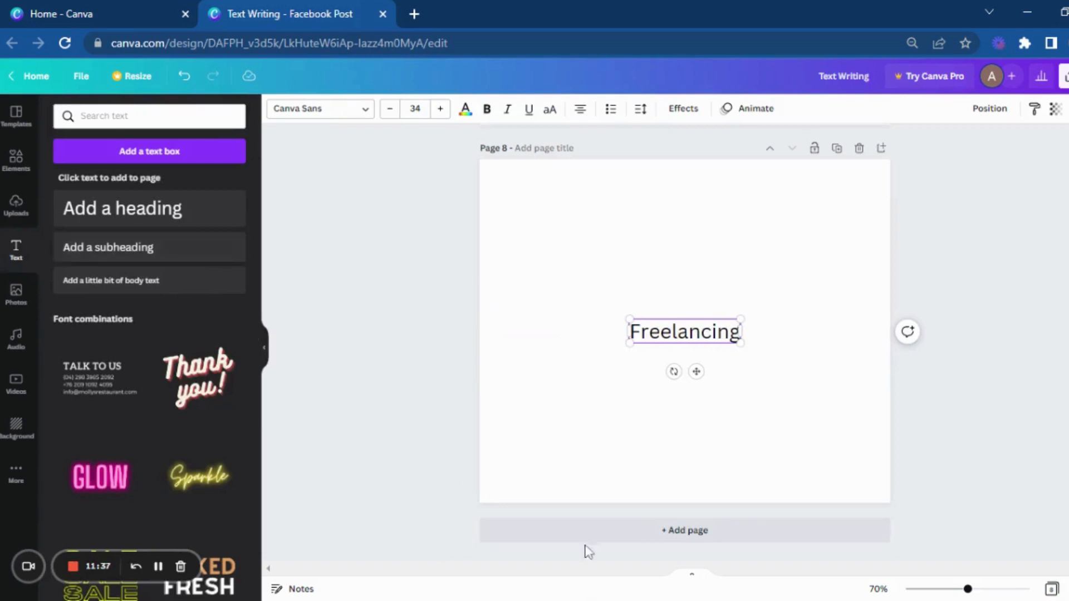
Step: Enlarge the "Freelancing" subheading to a font size of about 61 and keep it centered on the page
left_click(568, 470)
left_click(704, 337)
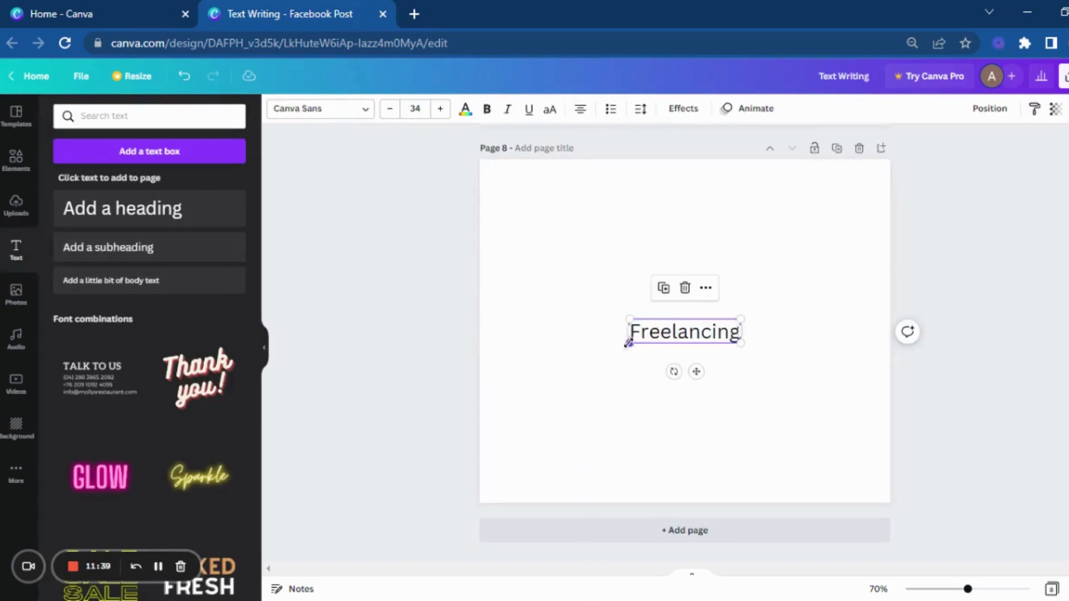
left_click_drag(628, 343, 677, 350)
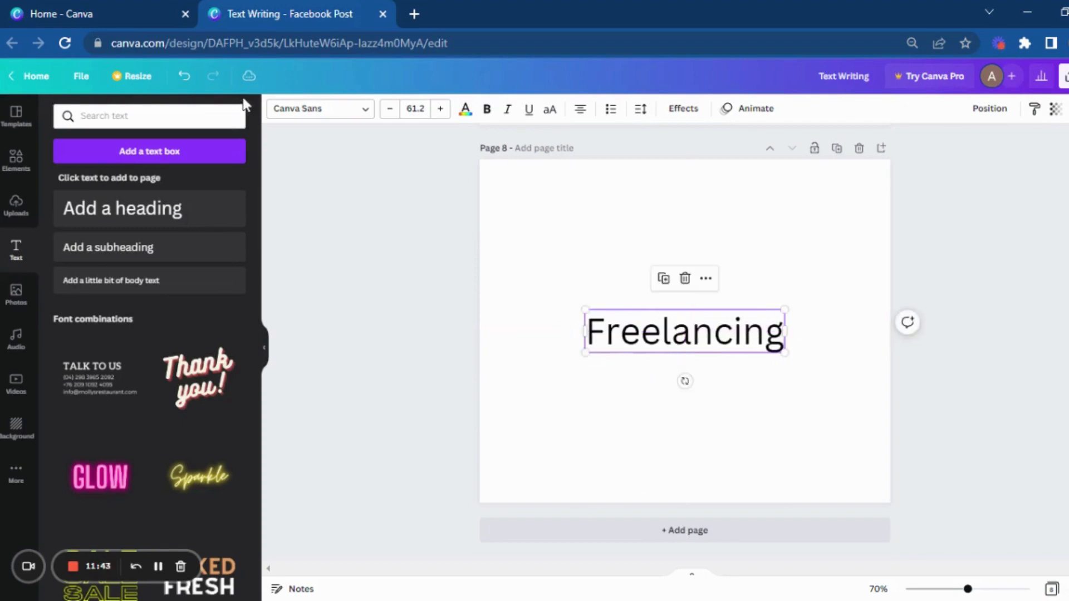
Step: Change the font of the "Freelancing" subheading to League Spartan
left_click(314, 109)
scroll(120, 436, "down", 6)
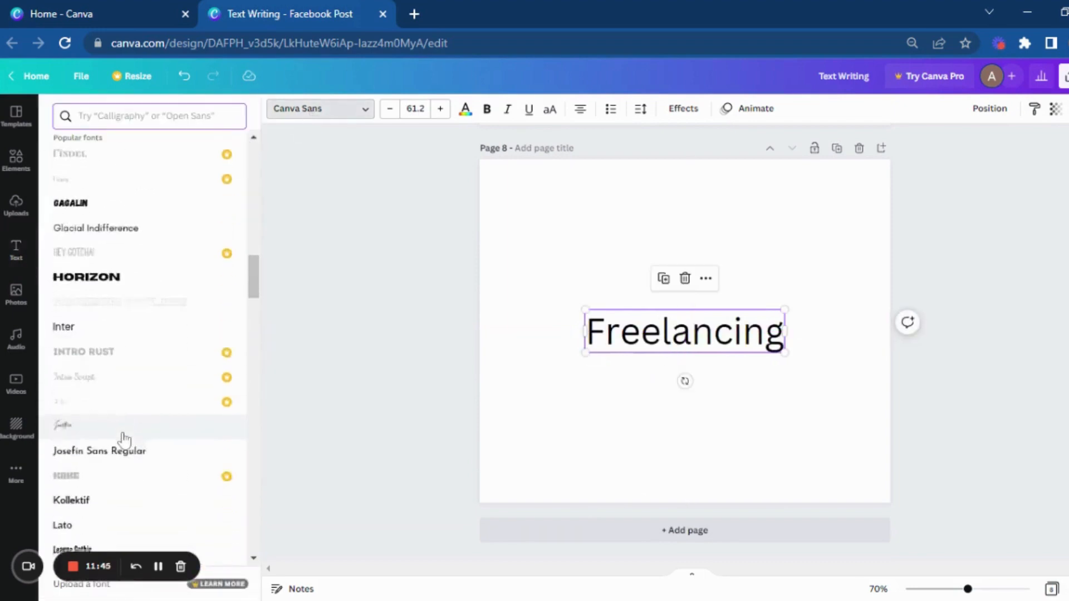
left_click(124, 451)
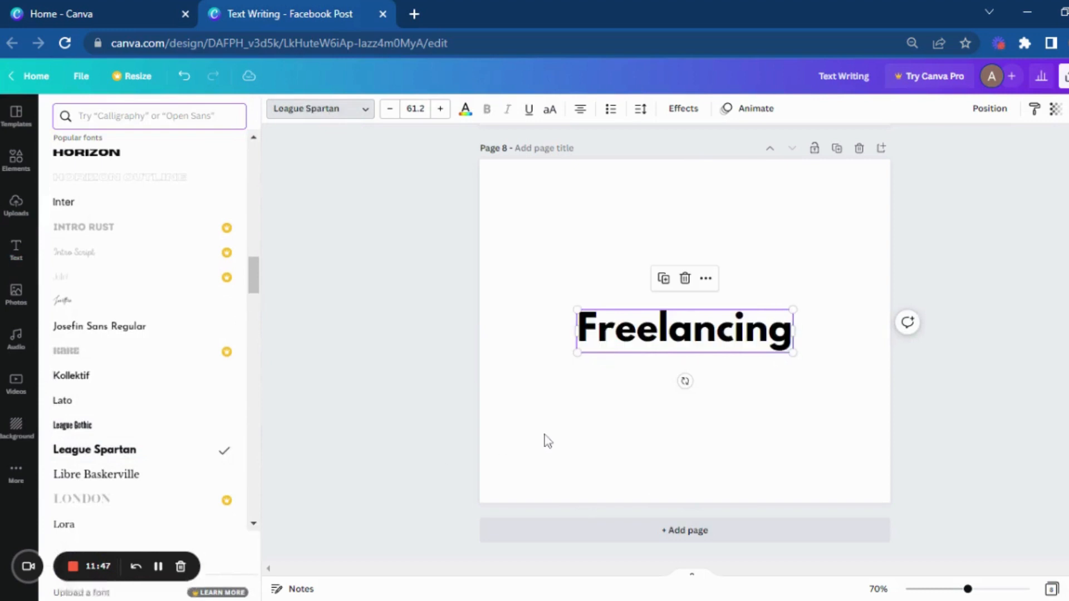
left_click(657, 341)
left_click(624, 459)
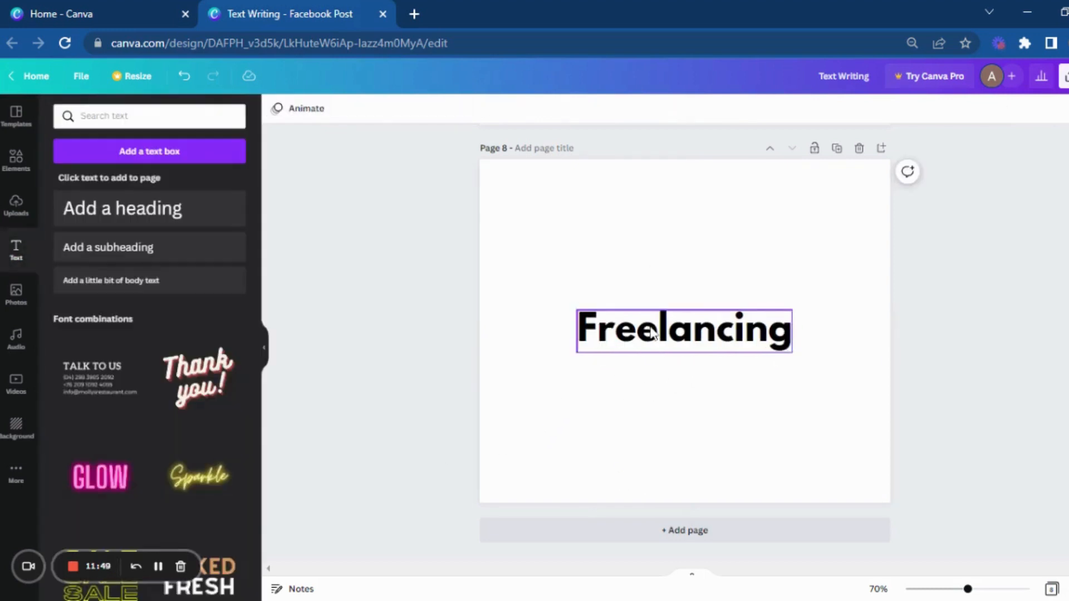
Step: Apply the Background effect in yellow to the "Freelancing" text, with roundness 50, spread 50 and transparency 100
left_click(651, 334)
left_click(683, 108)
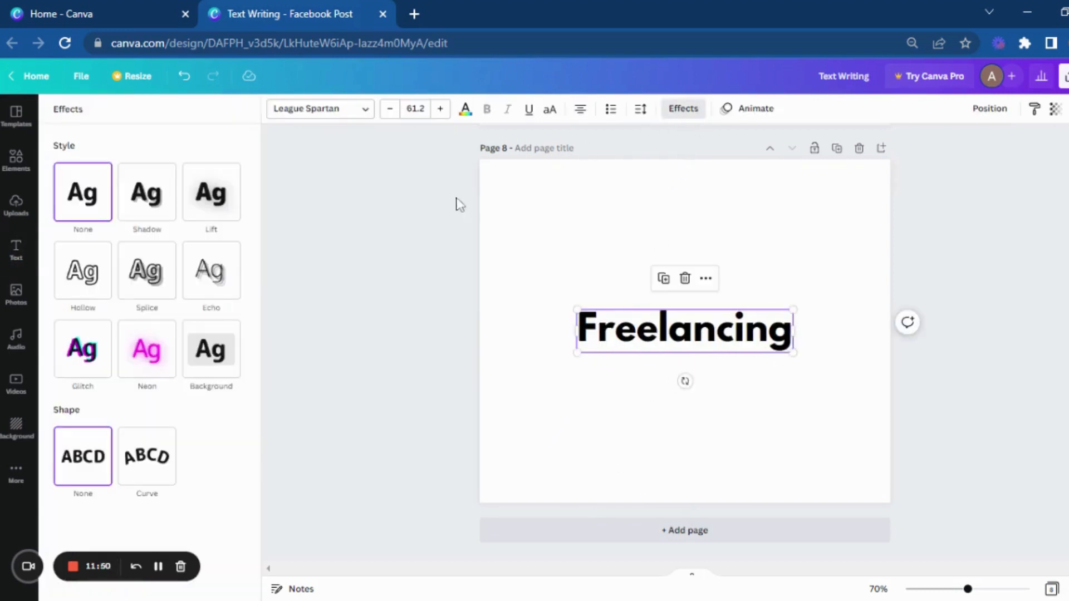
left_click(213, 361)
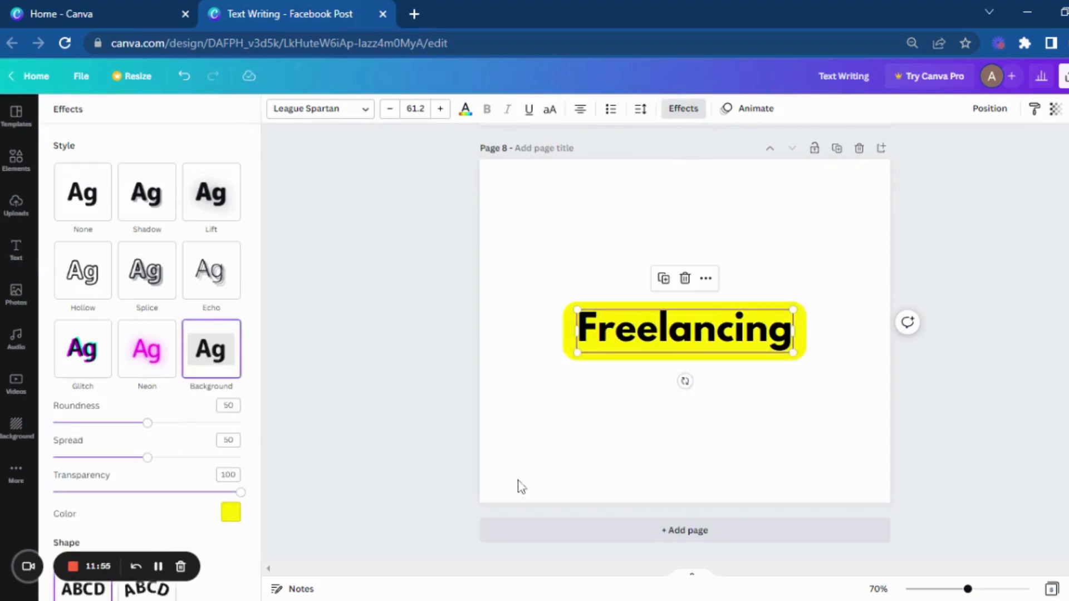
left_click(600, 419)
Step: Change the wording of the eighth page's text from "Freelancing" to "Freelancer"
double_click(735, 334)
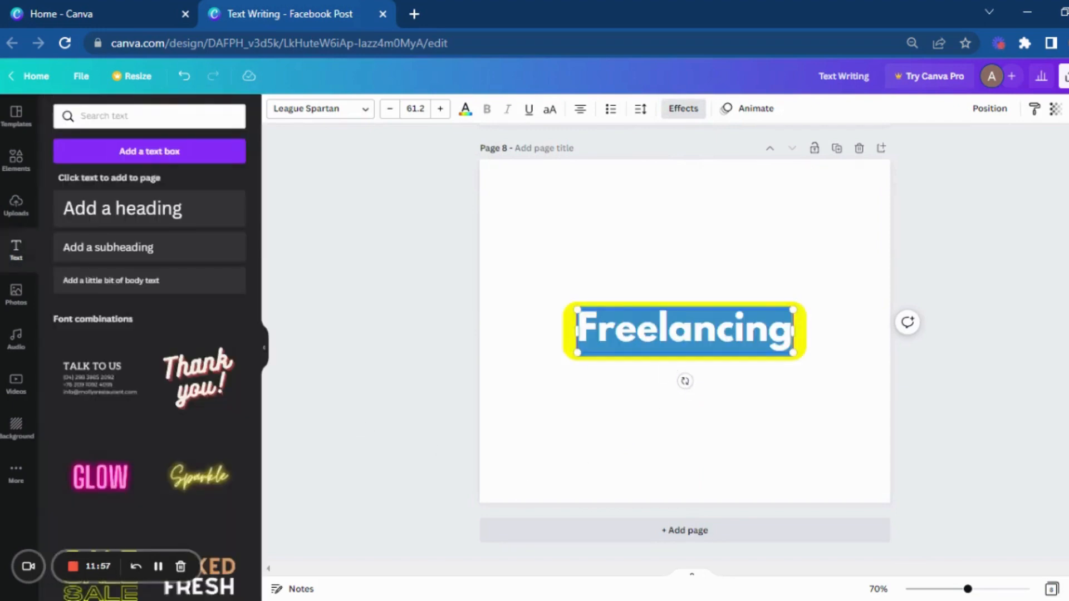
key("BackSpace")
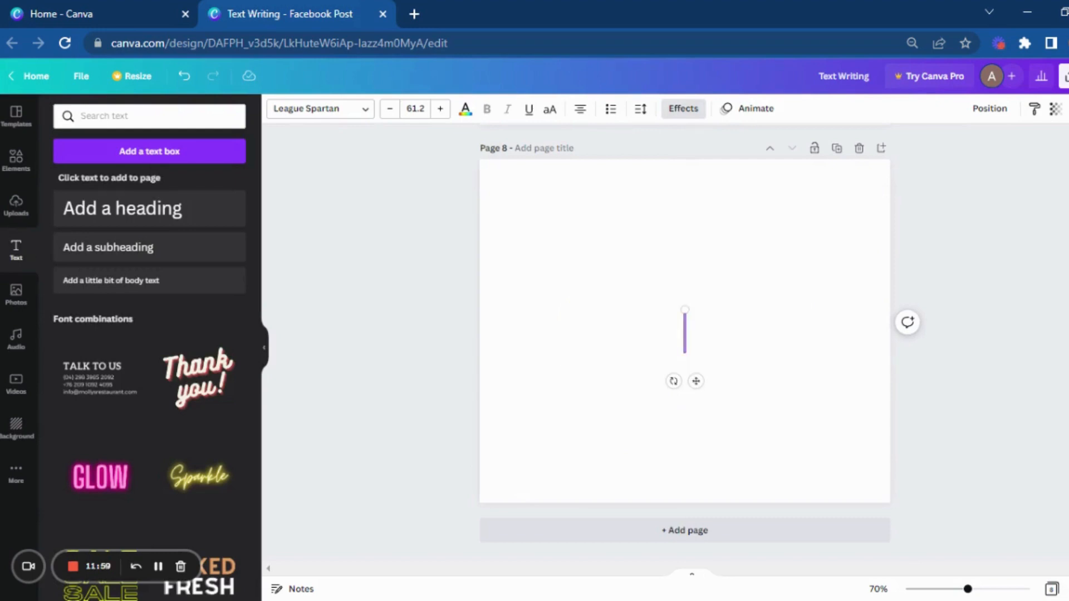
key("ctrl+z")
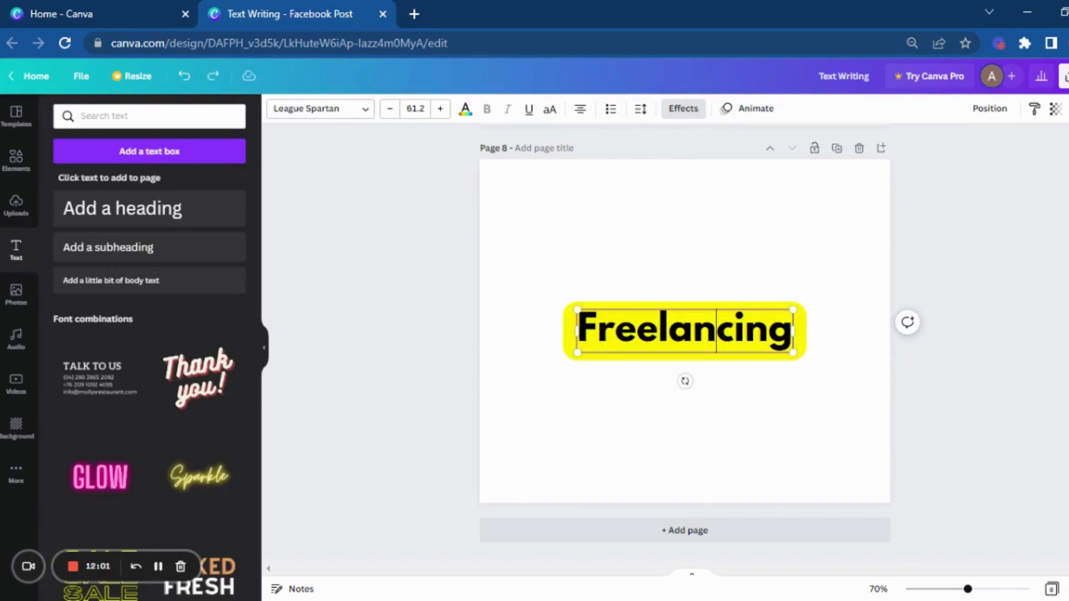
key("Right")
key("Right")
key("BackSpace")
key("BackSpace")
key("BackSpace")
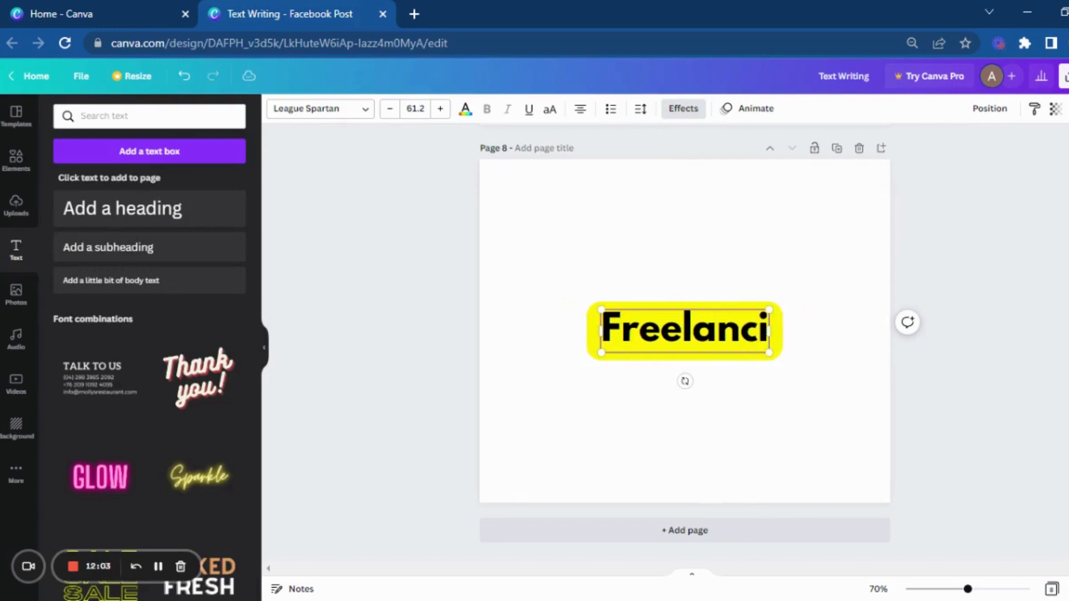
type("er")
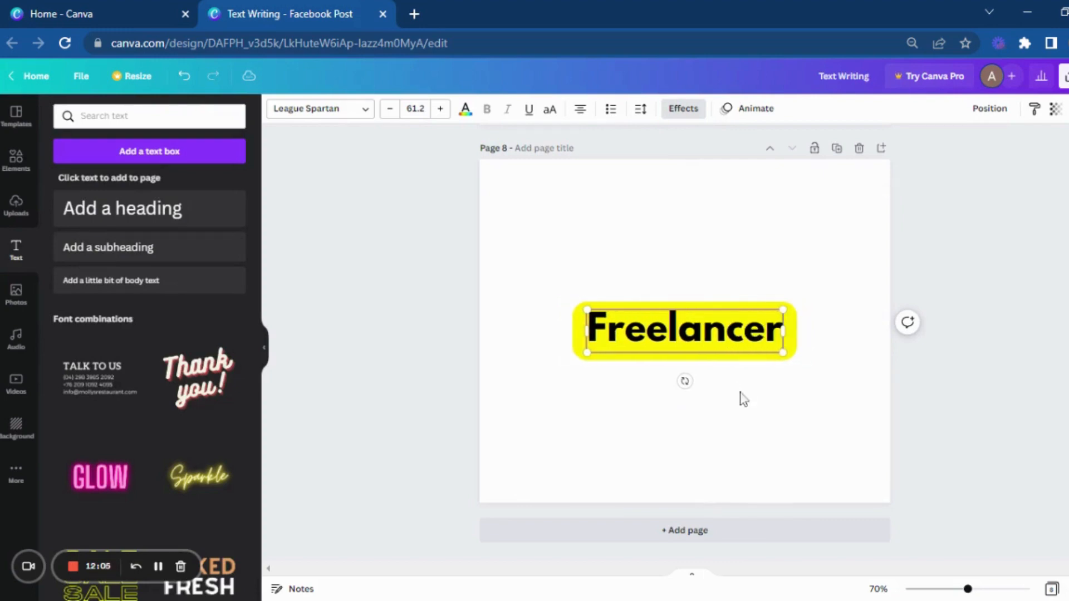
left_click(740, 403)
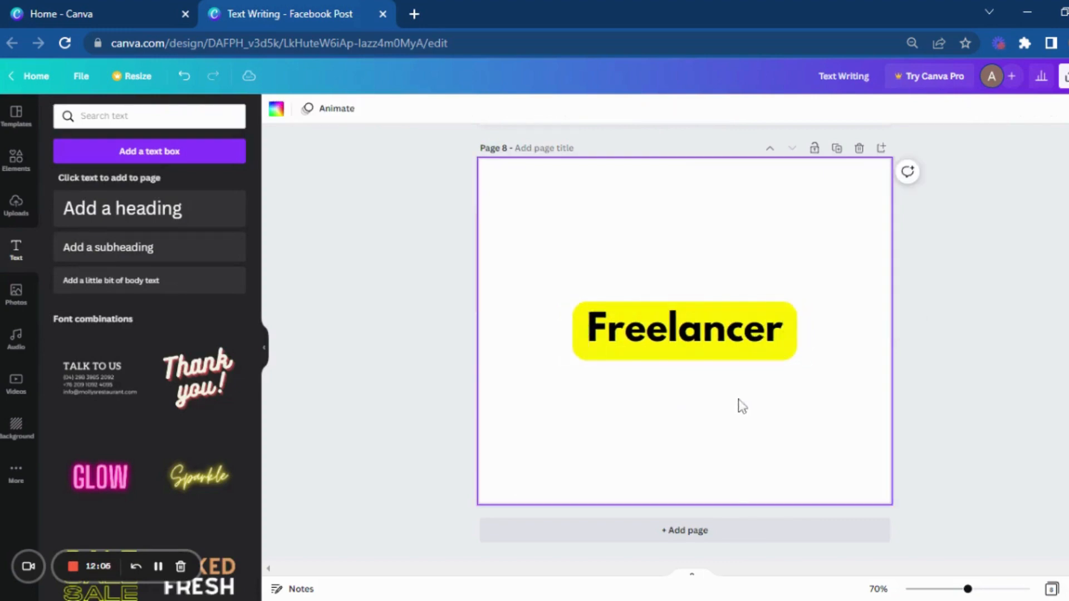
Step: Try black, white, violet and light red for the "Freelancer" background effect, and settle on red
left_click(797, 357)
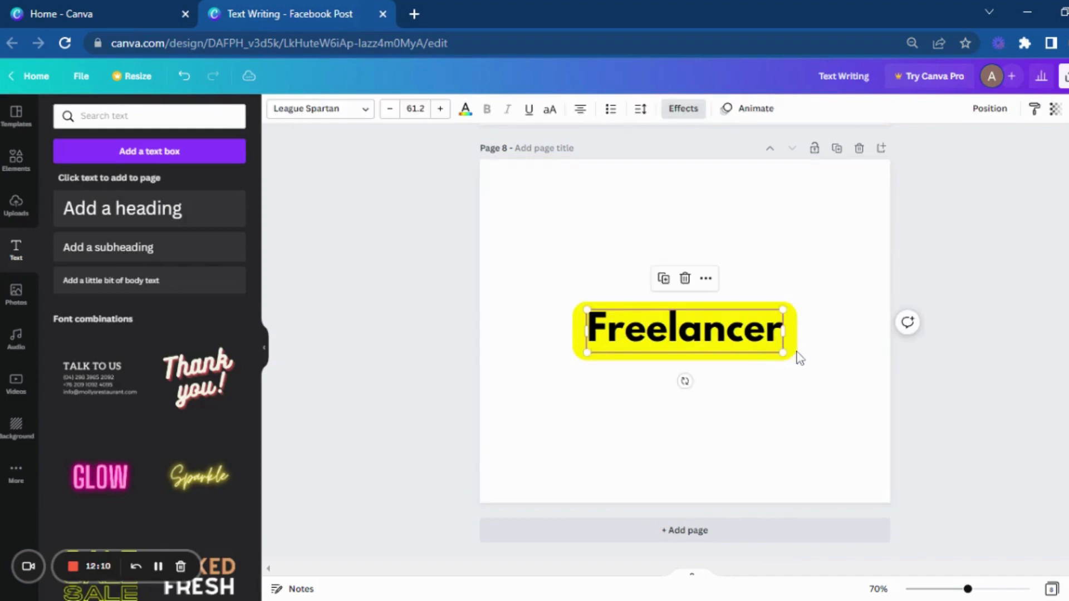
left_click(694, 110)
left_click(230, 512)
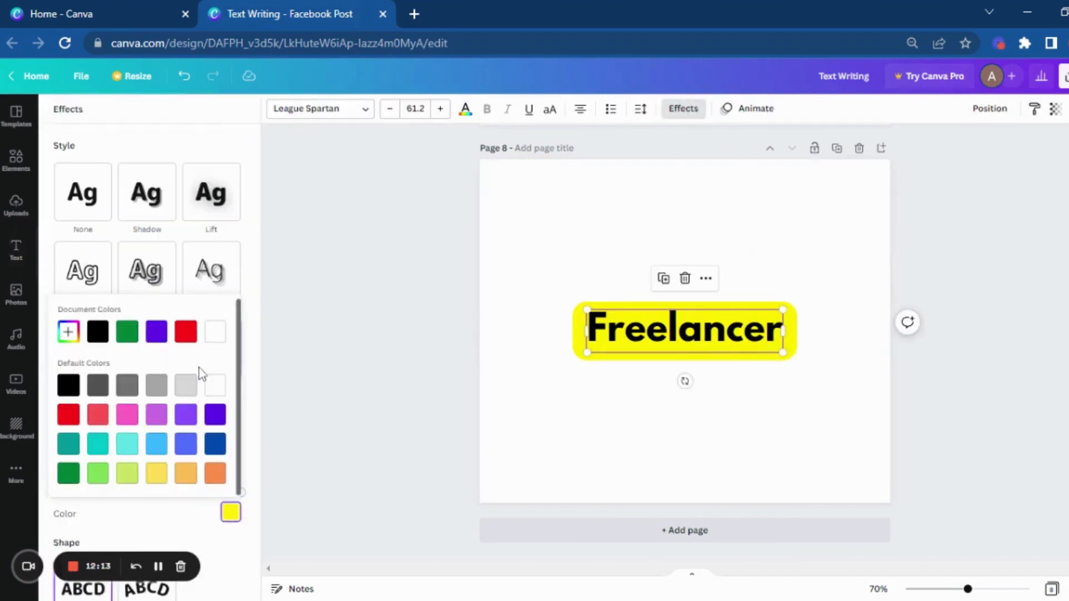
left_click(68, 385)
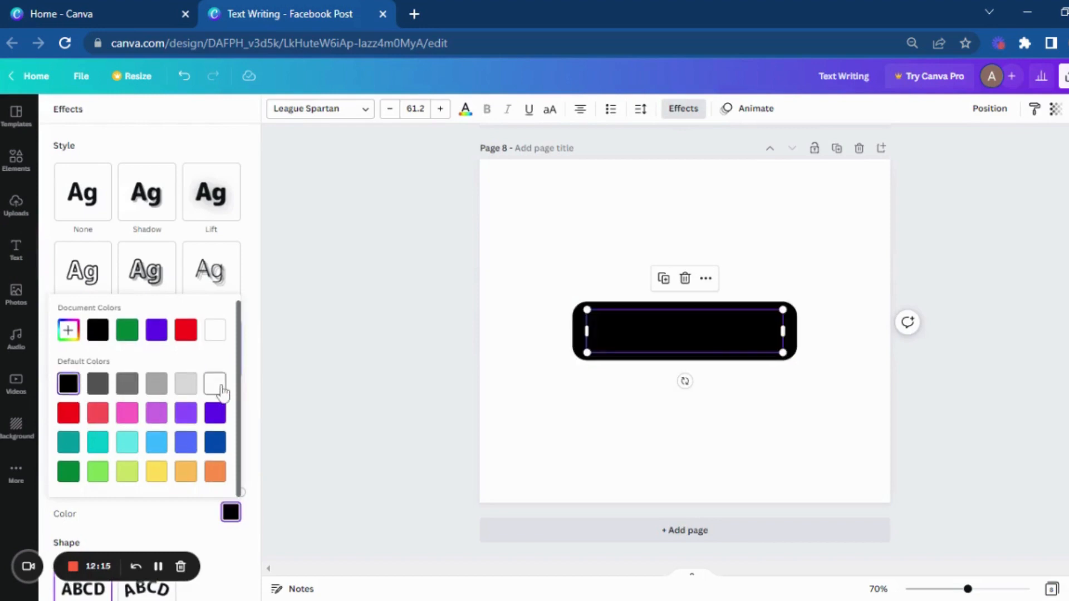
left_click(221, 388)
left_click(215, 413)
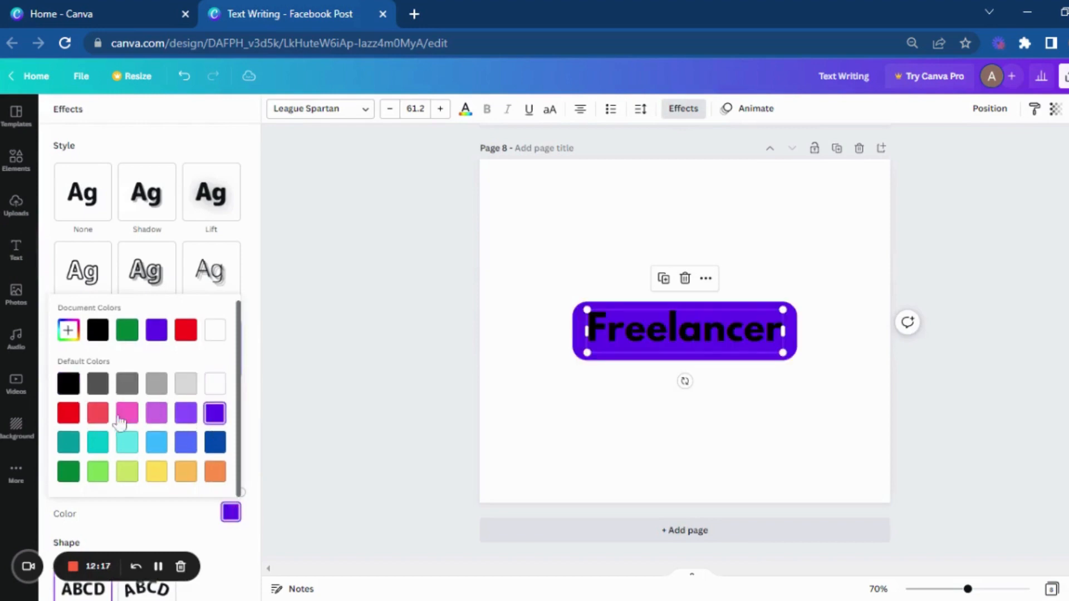
left_click(97, 416)
left_click(68, 415)
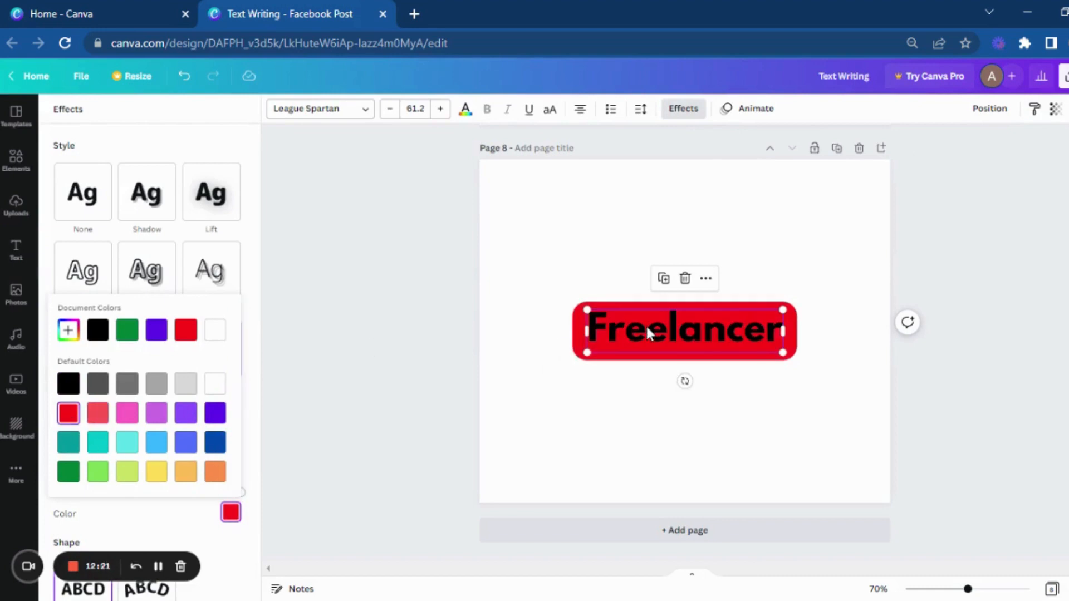
Step: Set the "Freelancer" text color on the eighth page to white
left_click(465, 109)
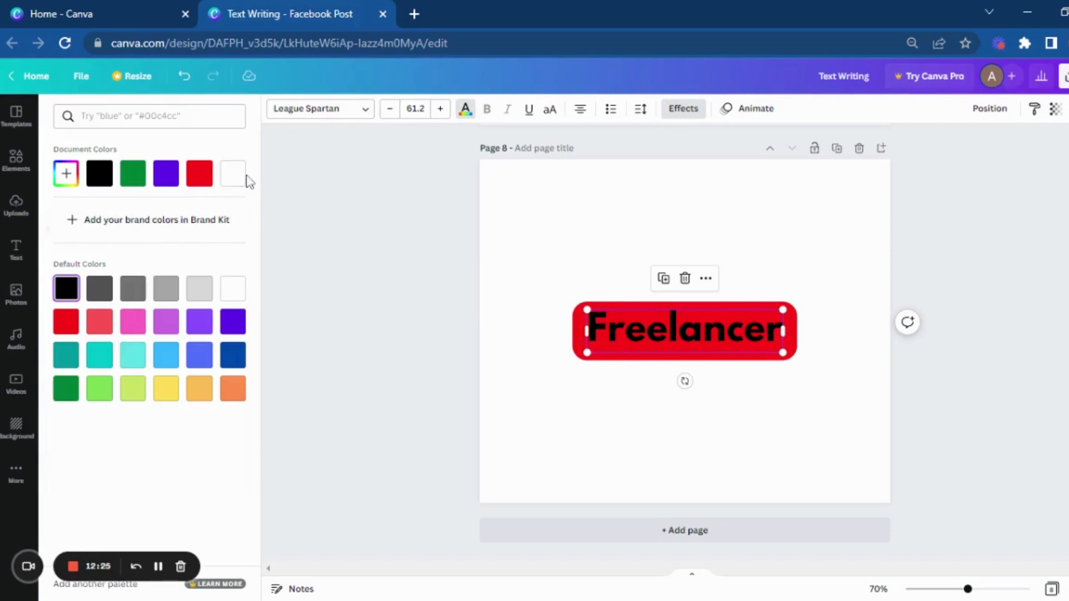
left_click(232, 177)
left_click(512, 429)
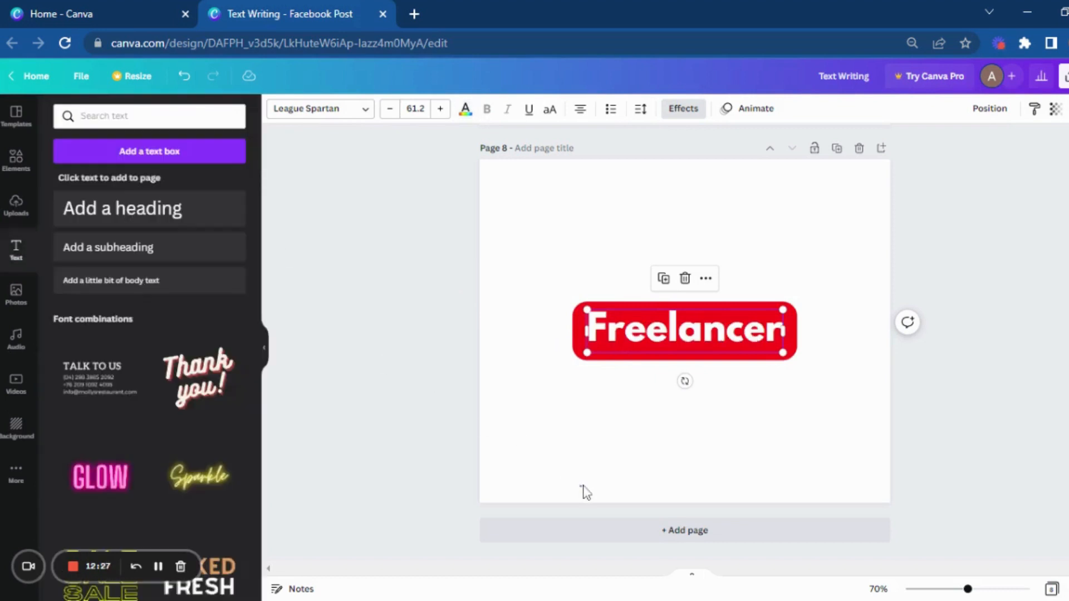
left_click(584, 492)
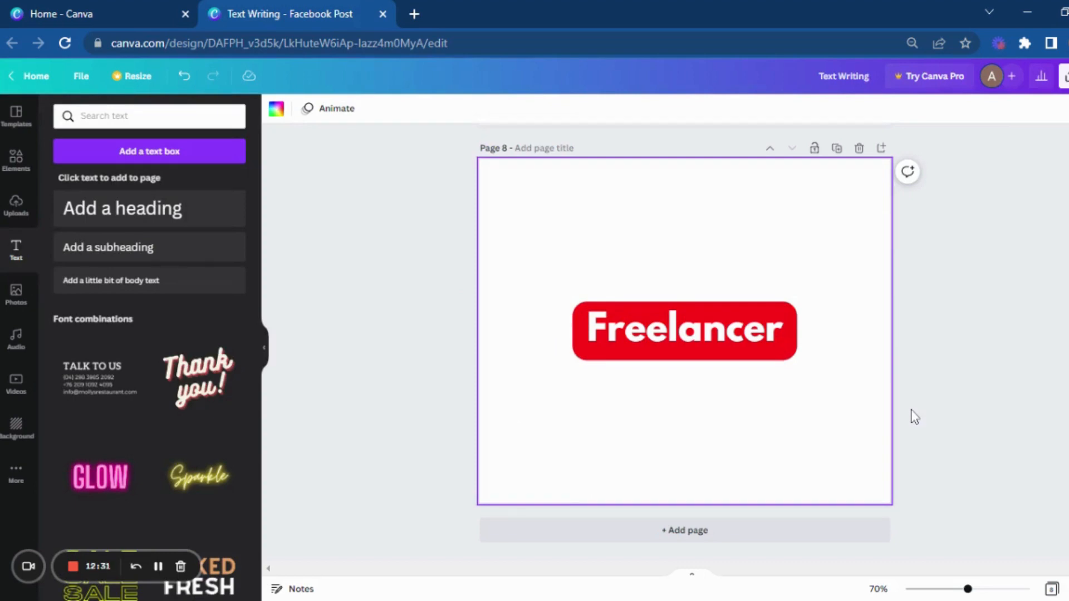
Step: Review the text styles and effects across the design's pages, going back to page 1 and down through page 4
scroll(910, 409, "up", 15)
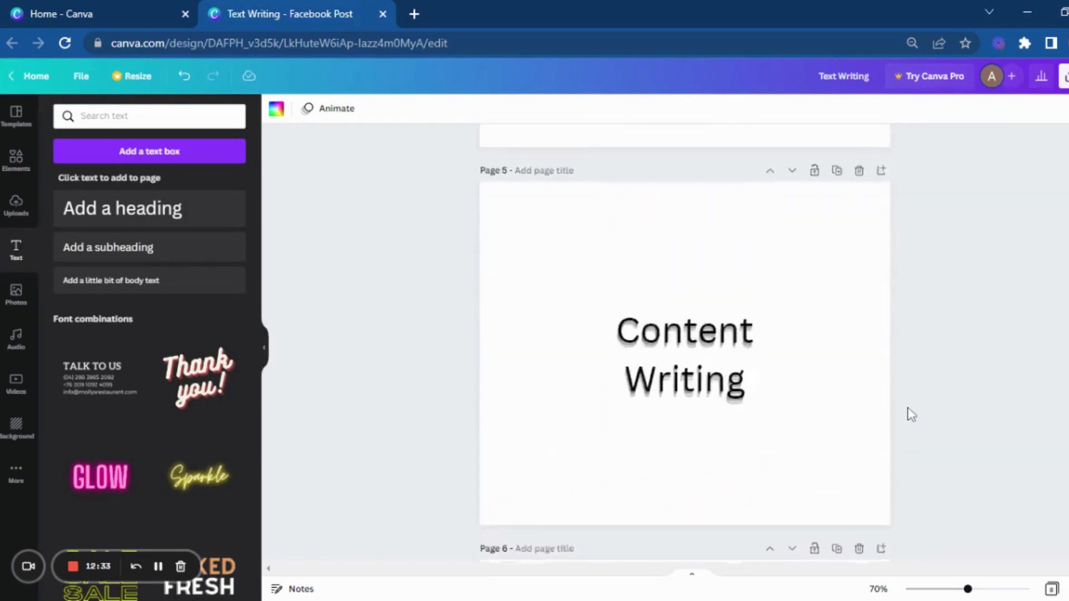
scroll(908, 408, "up", 20)
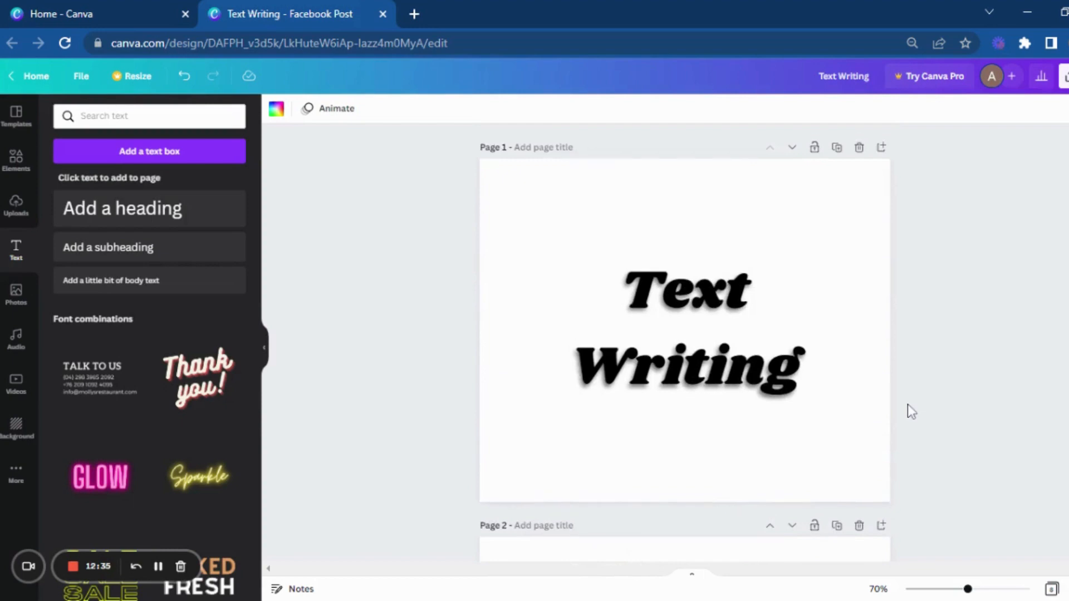
scroll(907, 406, "down", 9)
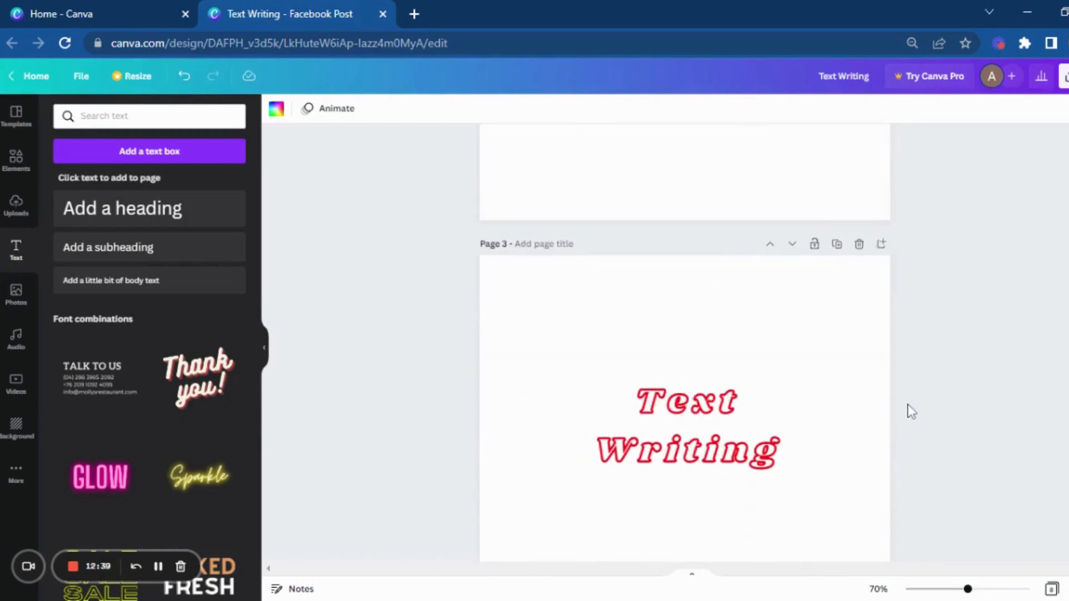
scroll(909, 411, "down", 5)
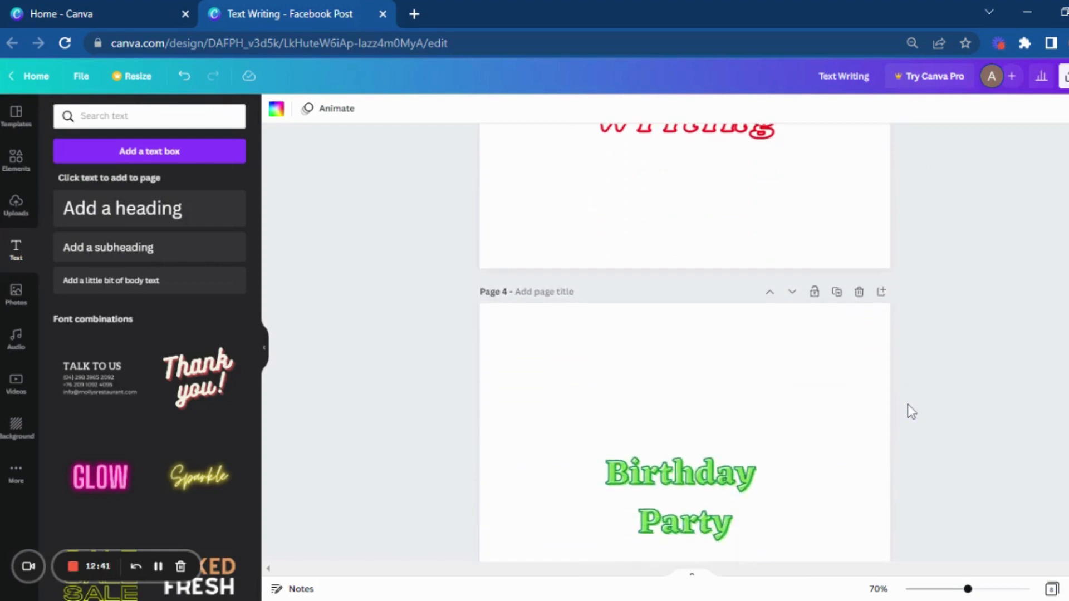